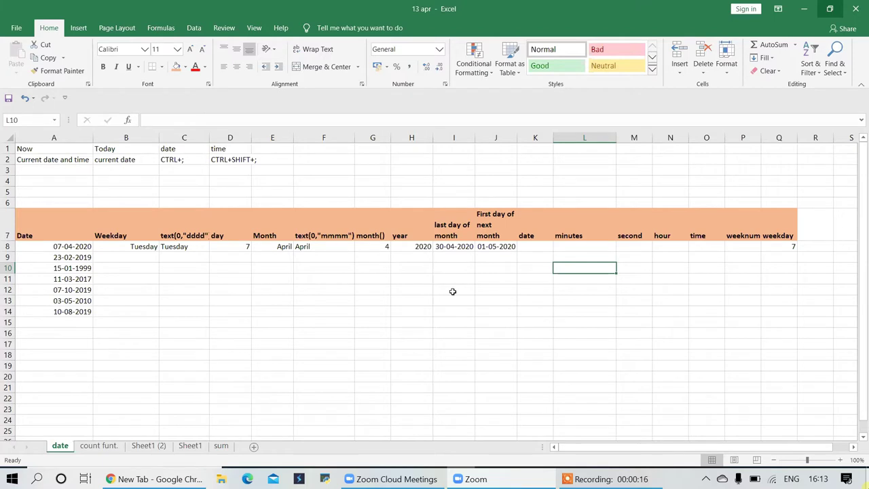
Give A1:B1 an orange fill, then review the current date and time labels
key("alt+Tab")
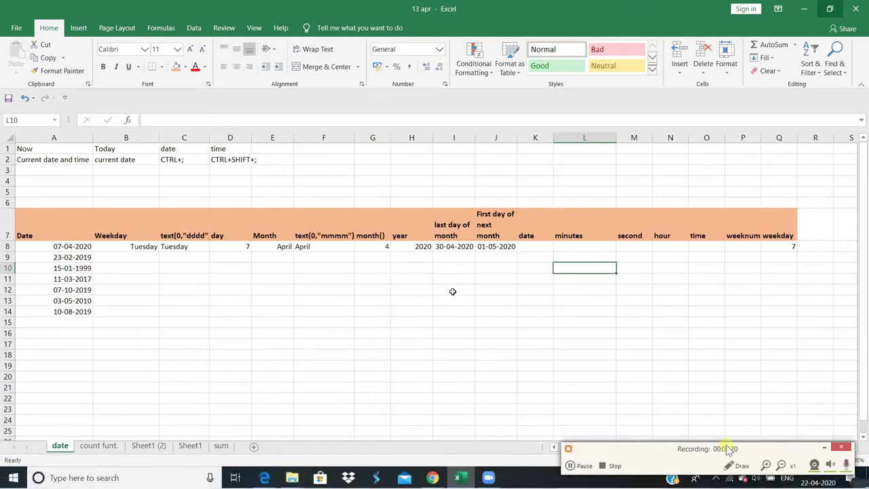
left_click_drag(725, 448, 751, 484)
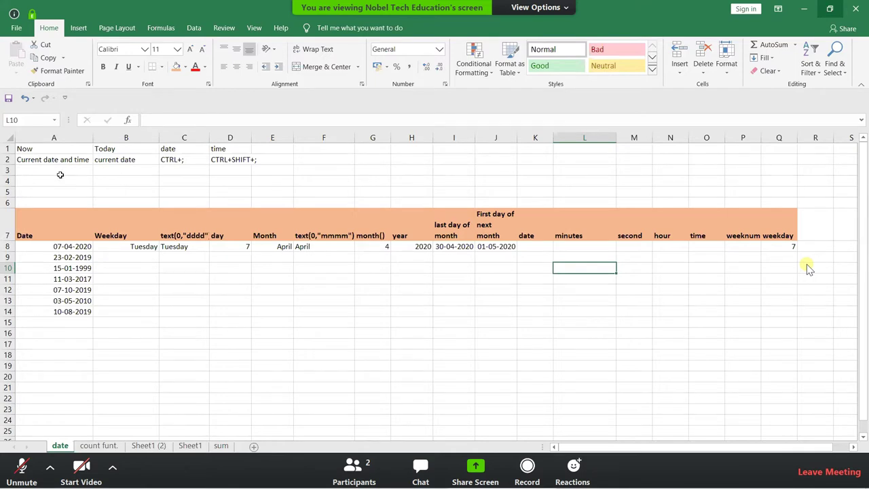
left_click_drag(47, 150, 100, 146)
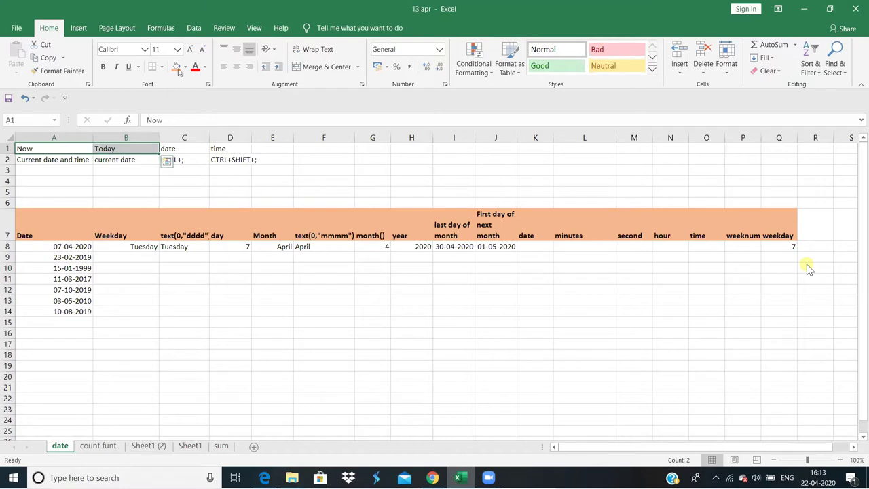
left_click(177, 66)
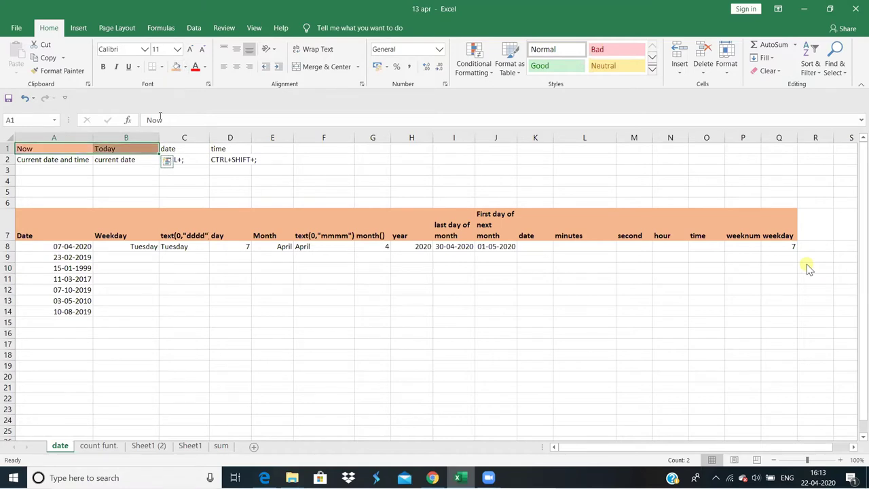
left_click(49, 164)
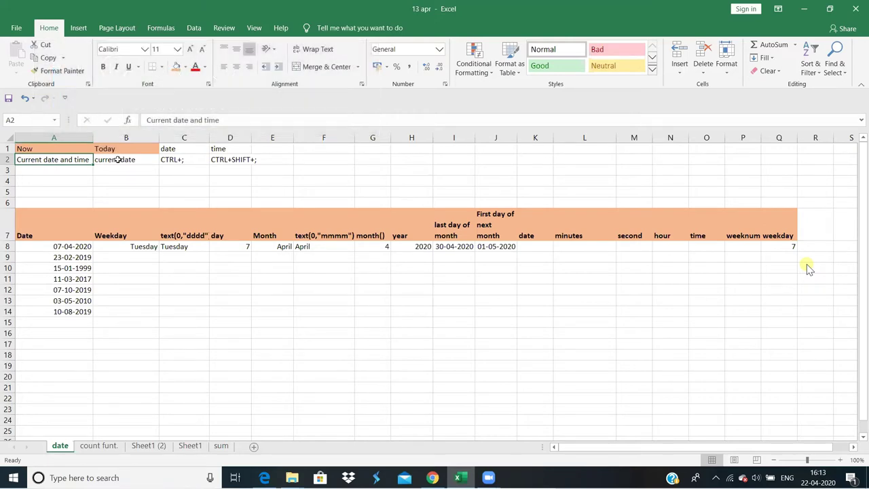
left_click(118, 159)
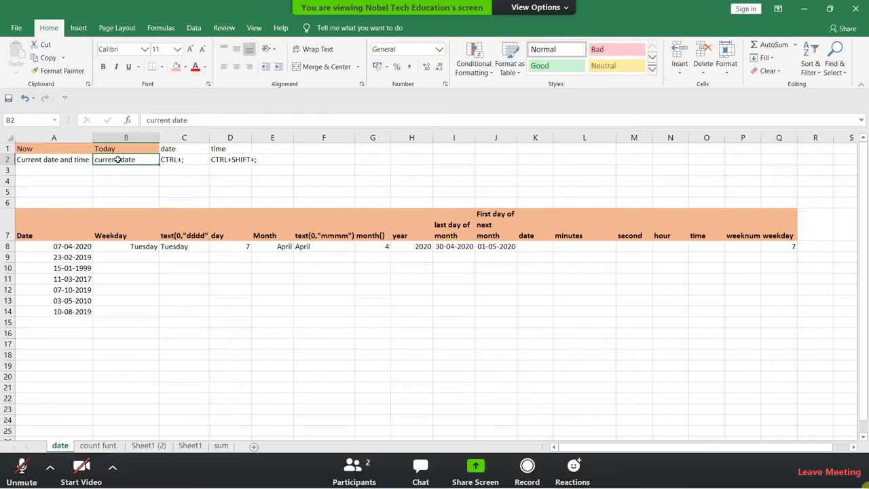
left_click(51, 168)
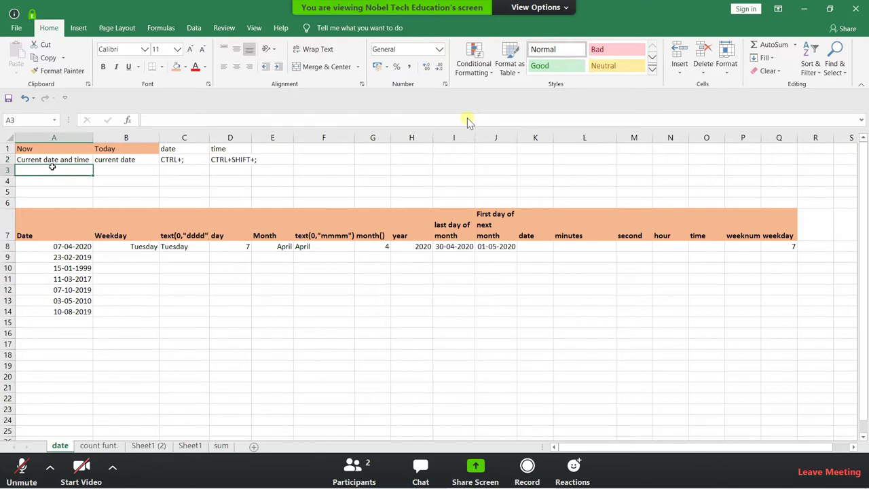
type("=no")
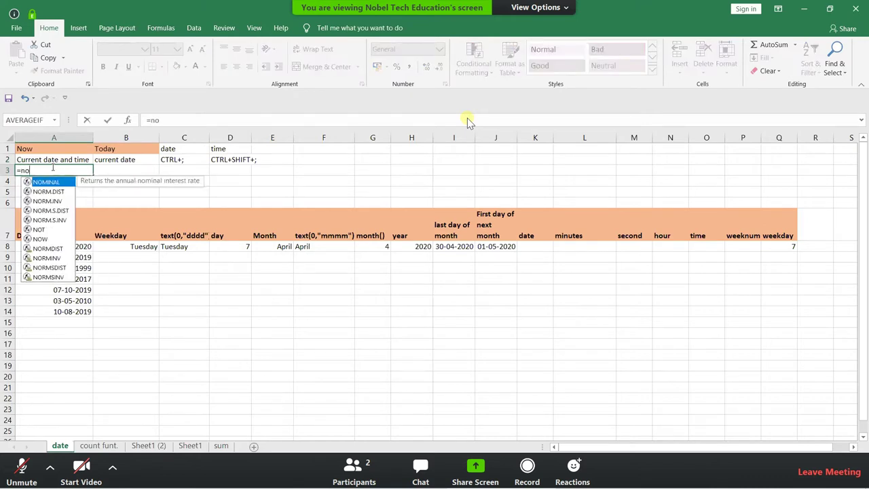
type("w")
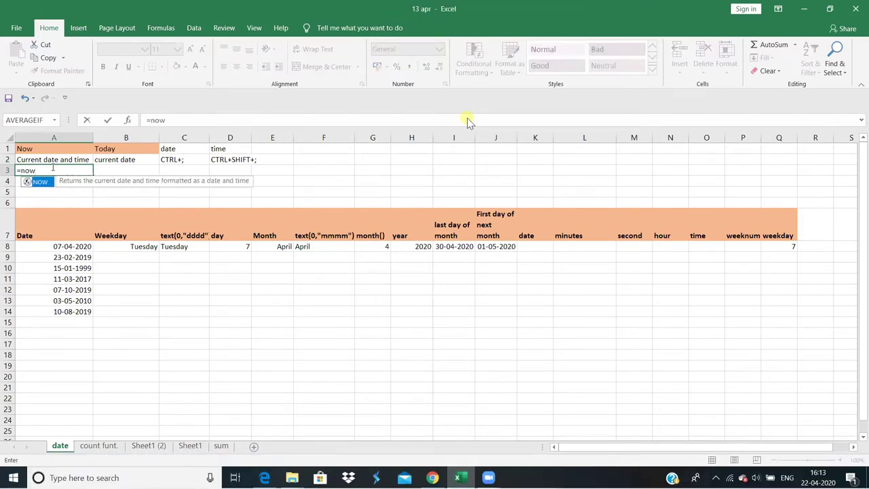
type("()")
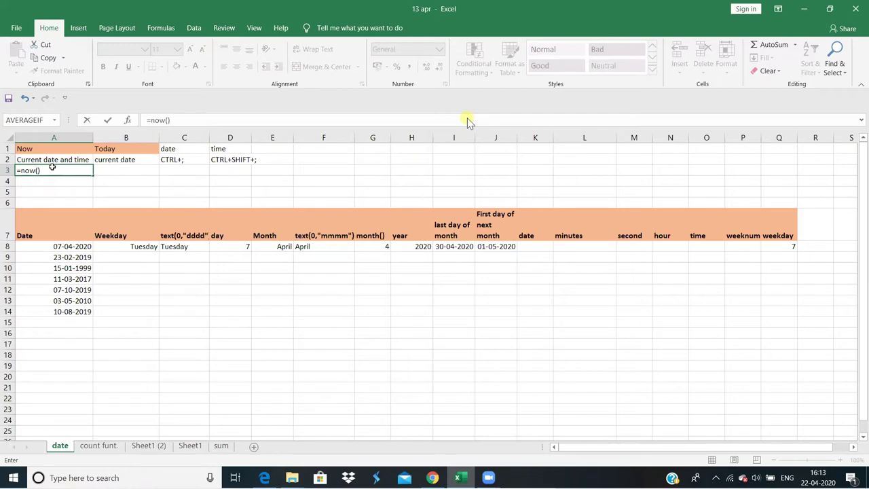
key("Return")
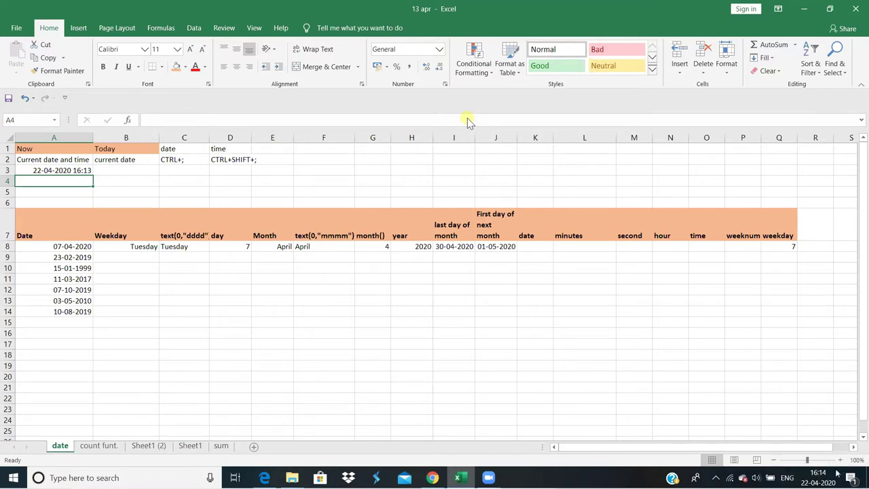
Enter =today() in B3 so it shows 22-04-2020
mouse_move(826, 473)
left_click(116, 169)
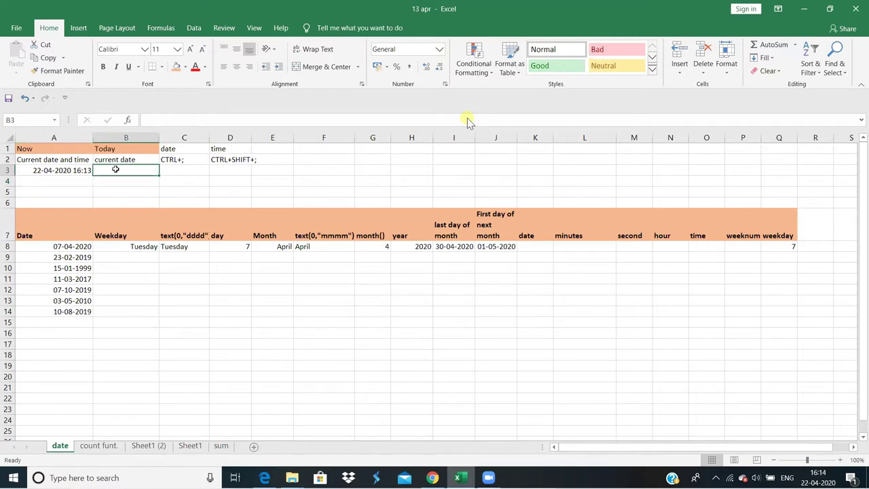
type("=to")
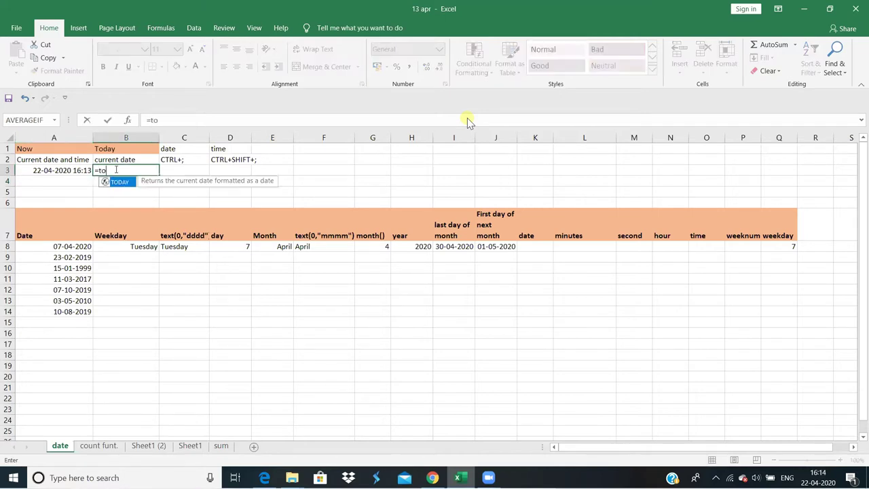
type("day")
type("()")
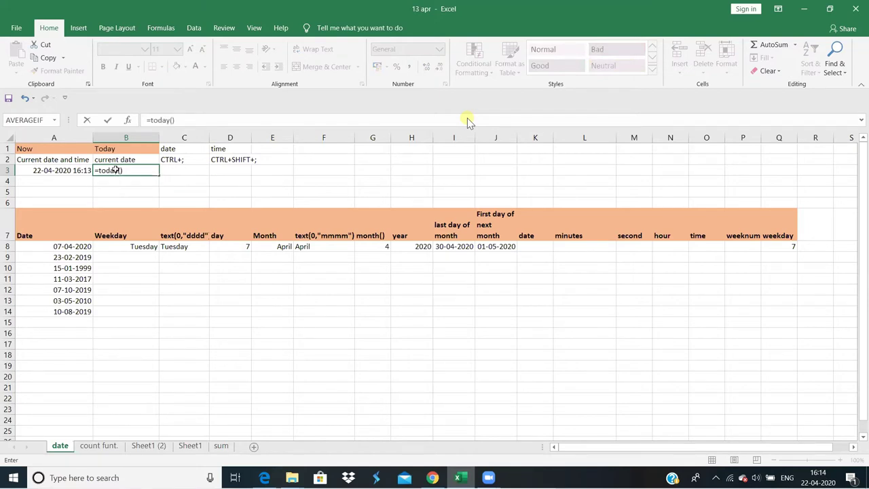
key("Return")
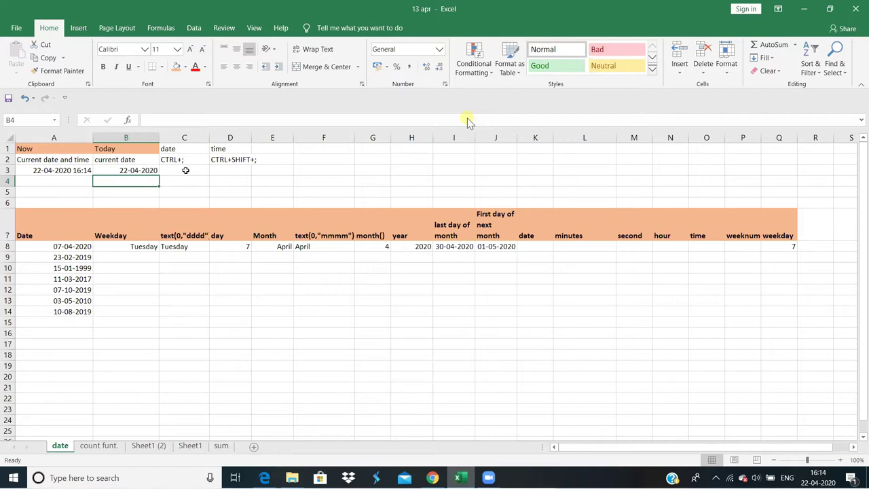
Insert today's date, 22-04-2020, as a fixed value in C3
left_click(185, 171)
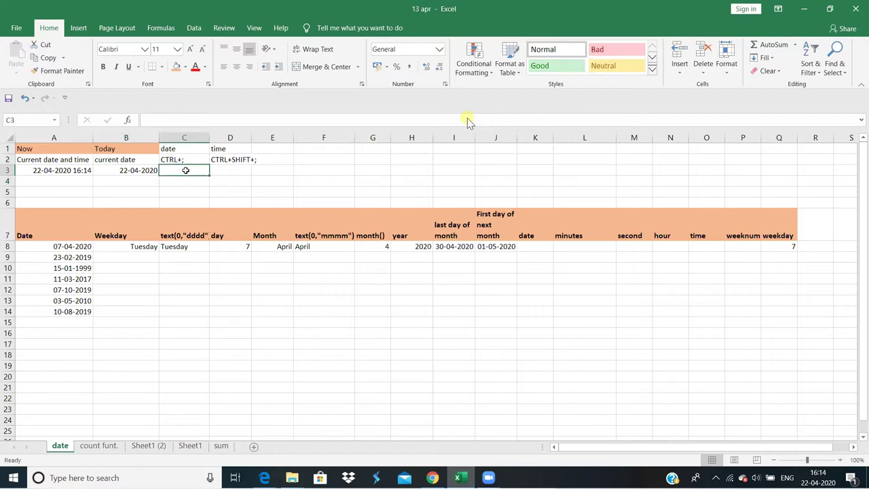
key("ctrl+semicolon")
key("Return")
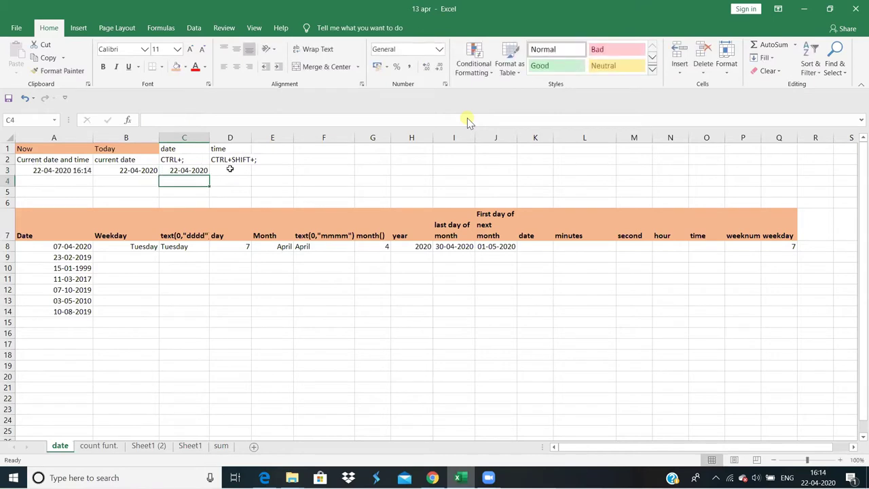
Insert the current time, 16:14, as a fixed value in D3
left_click(229, 171)
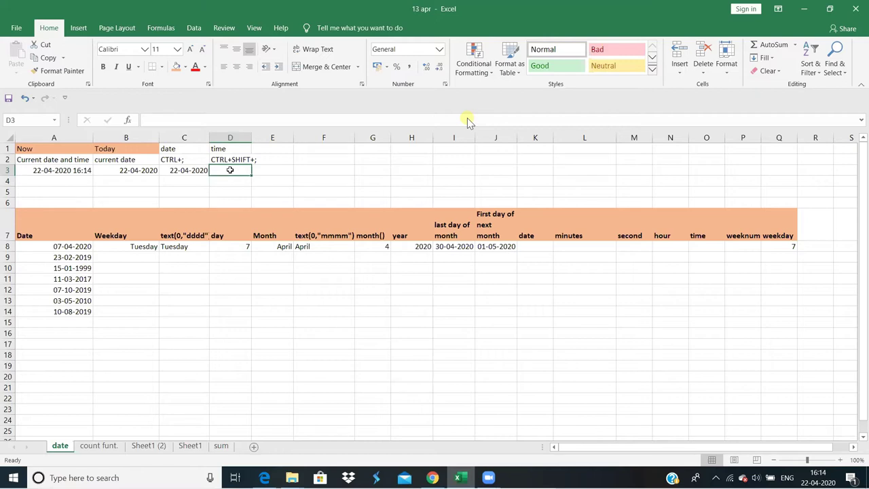
key("ctrl+shift+semicolon")
key("Return")
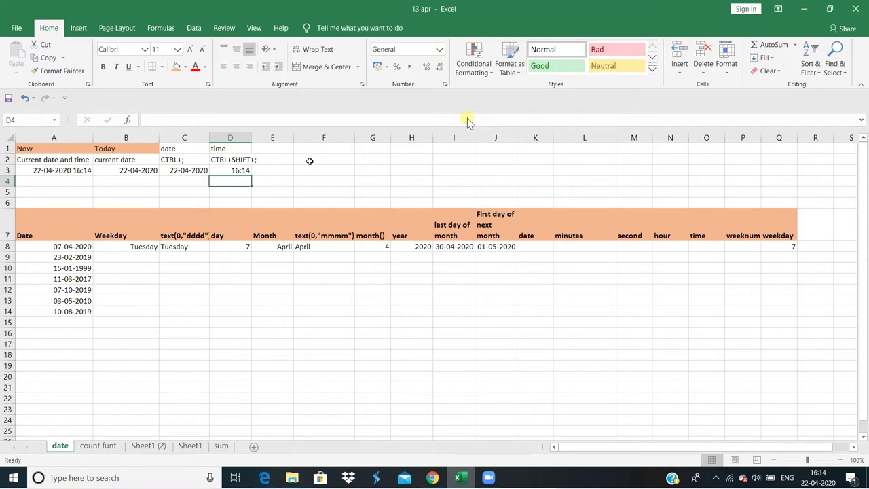
left_click(309, 158)
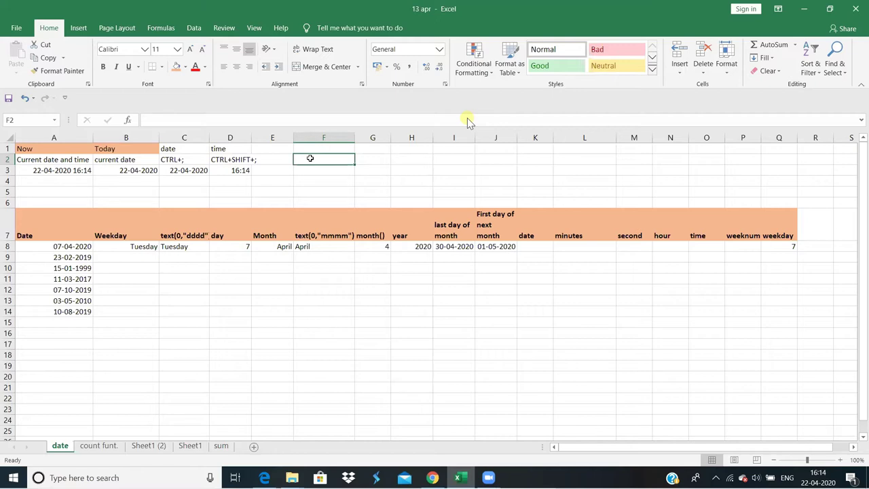
key("ctrl+semicolon")
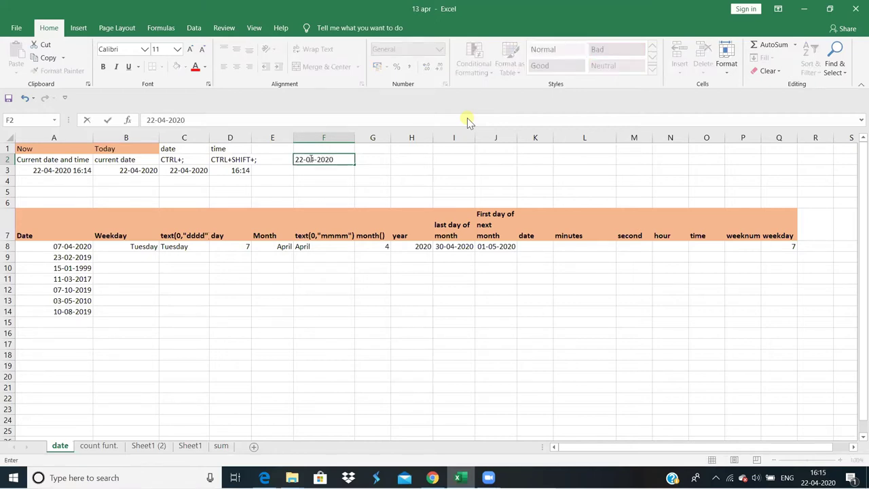
key("ctrl+shift+semicolon")
key("Return")
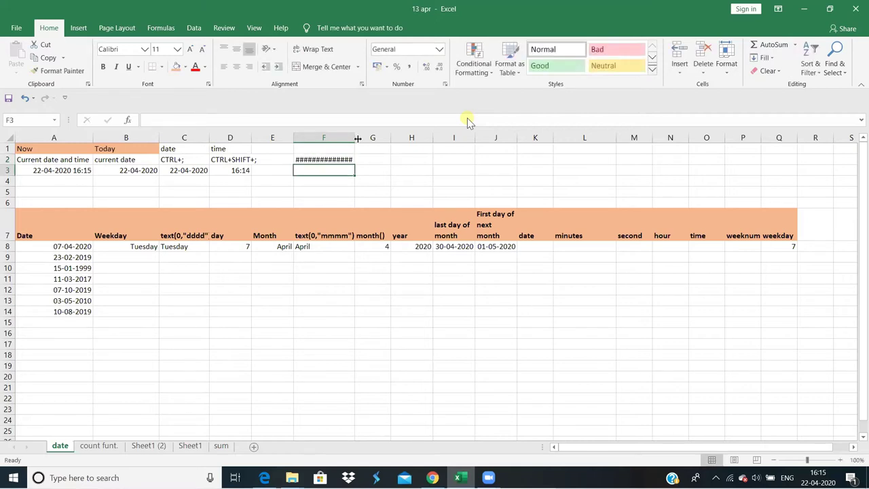
Widen column F so the F2 value displays, and compare it with A3's NOW formula
left_click_drag(354, 137, 365, 136)
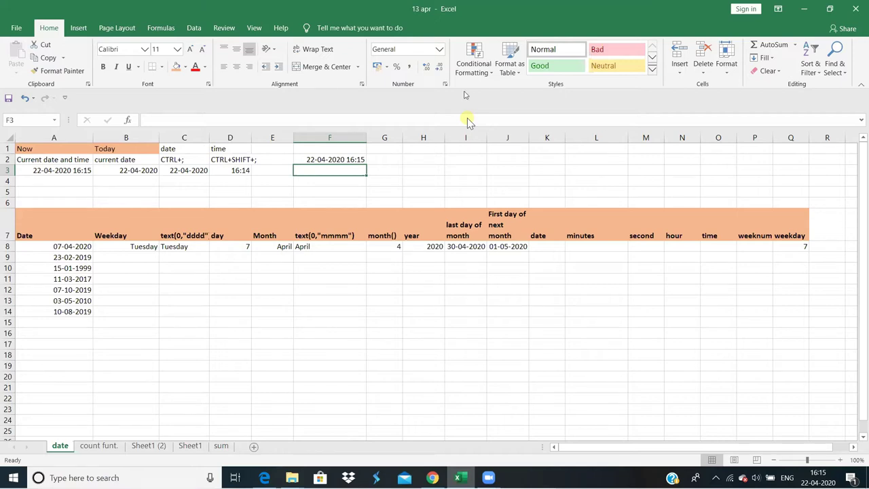
left_click(353, 158)
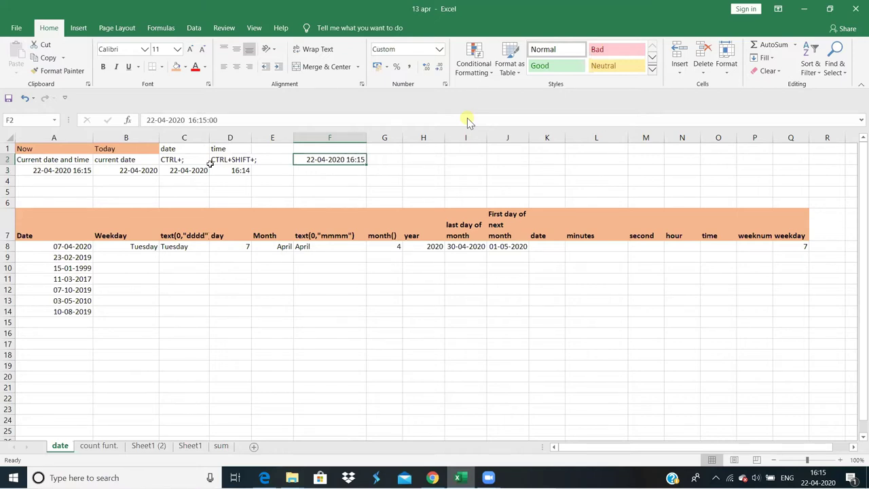
left_click(79, 170)
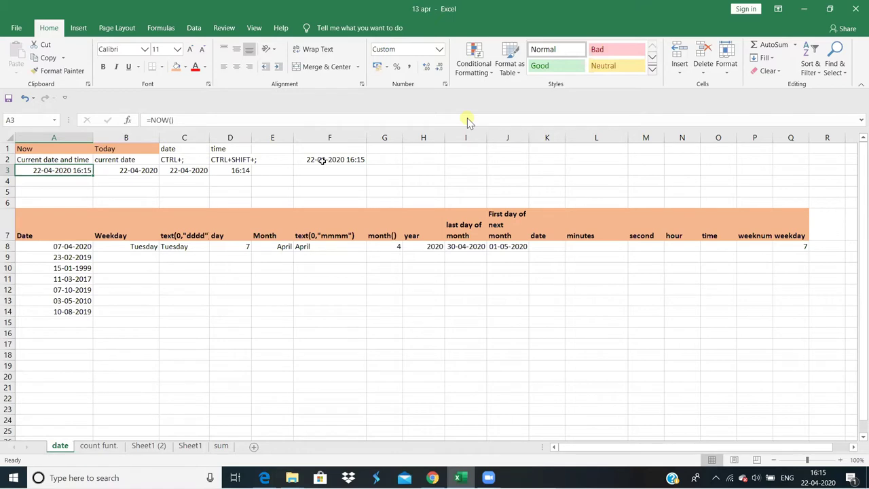
left_click(321, 161)
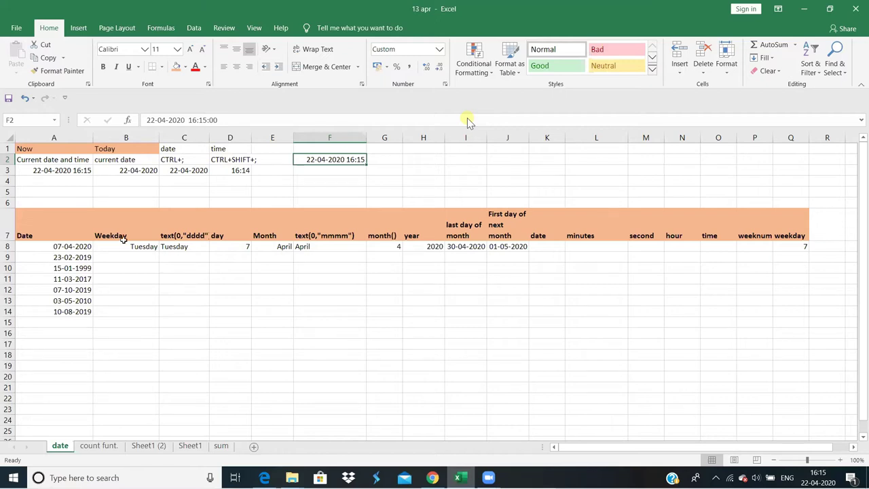
left_click(75, 170)
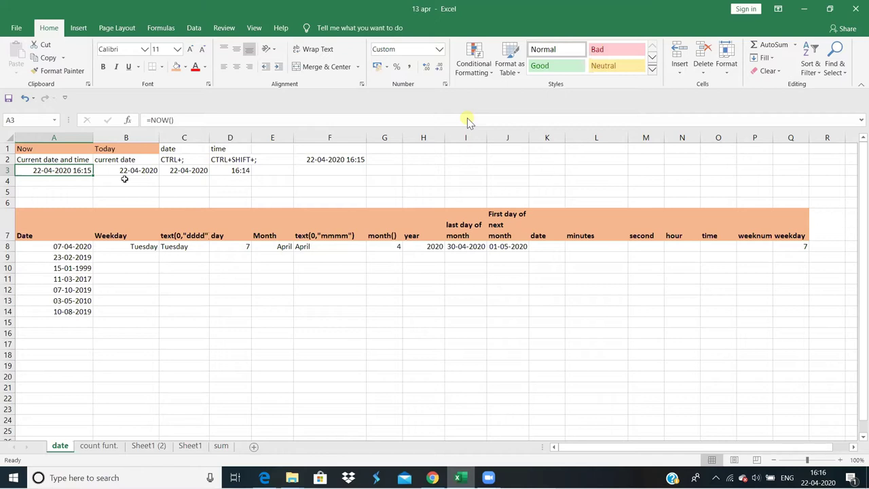
mouse_move(821, 482)
left_click(197, 171)
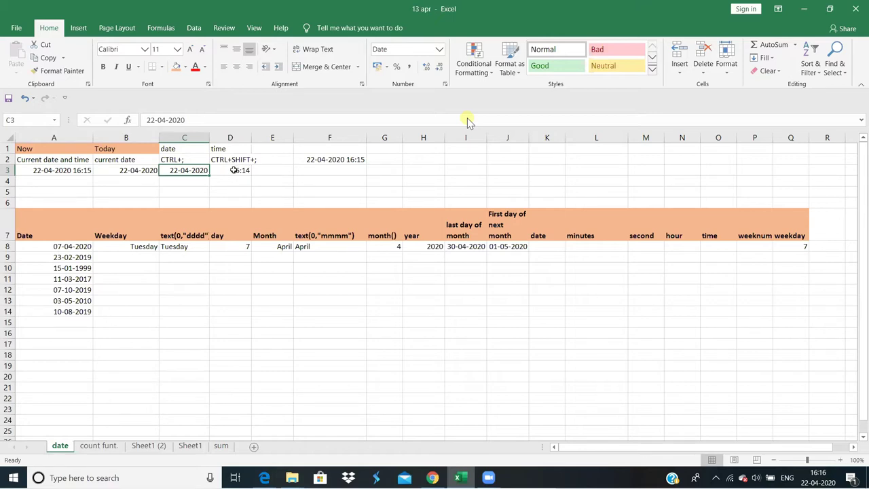
left_click(233, 170)
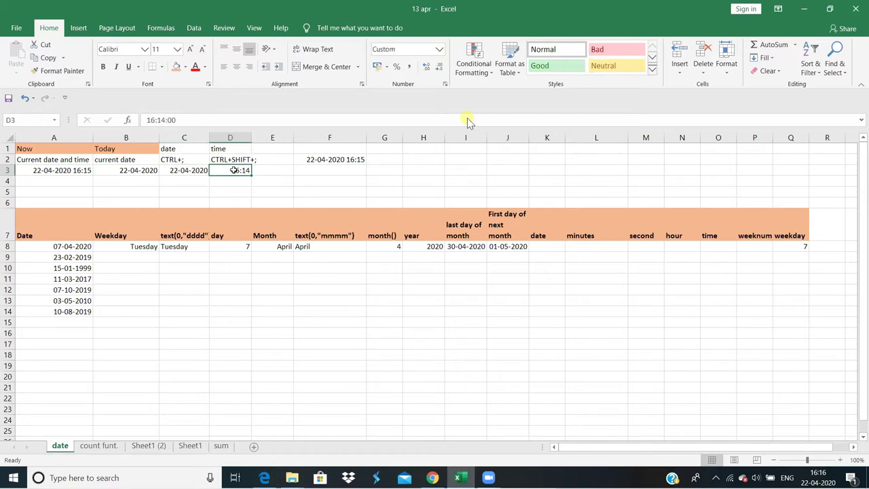
left_click(342, 158)
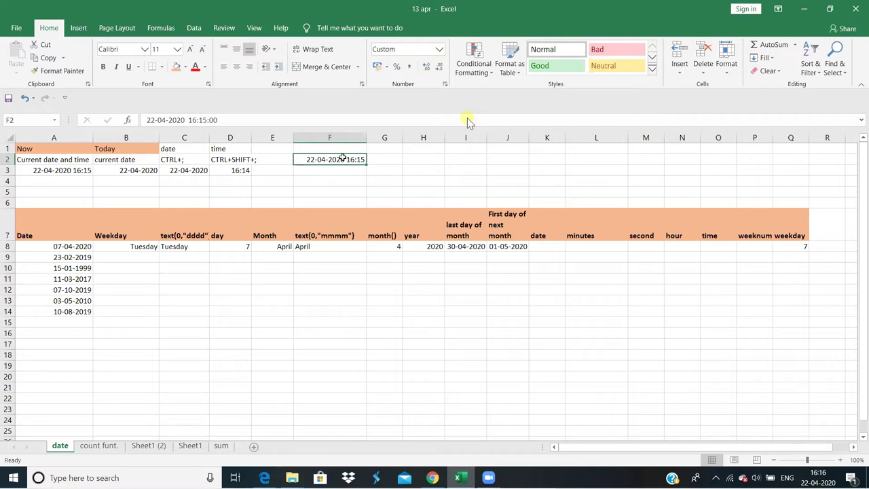
left_click(54, 169)
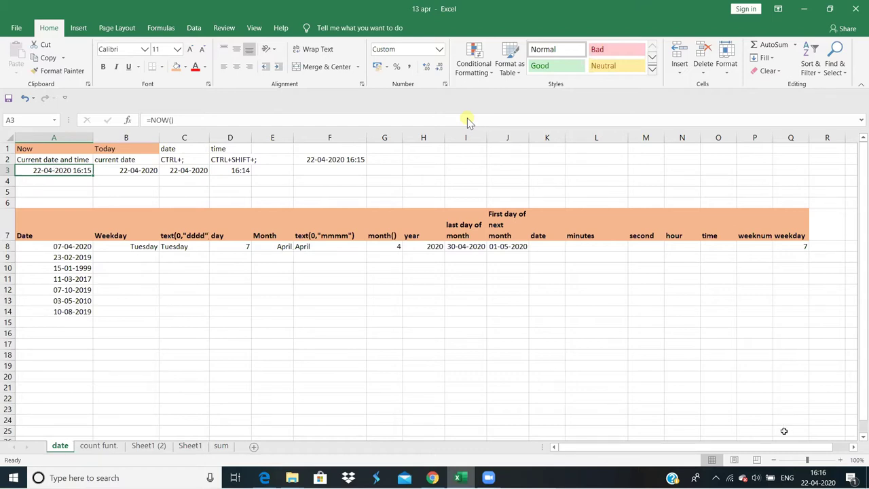
mouse_move(818, 481)
left_click_drag(66, 250, 69, 310)
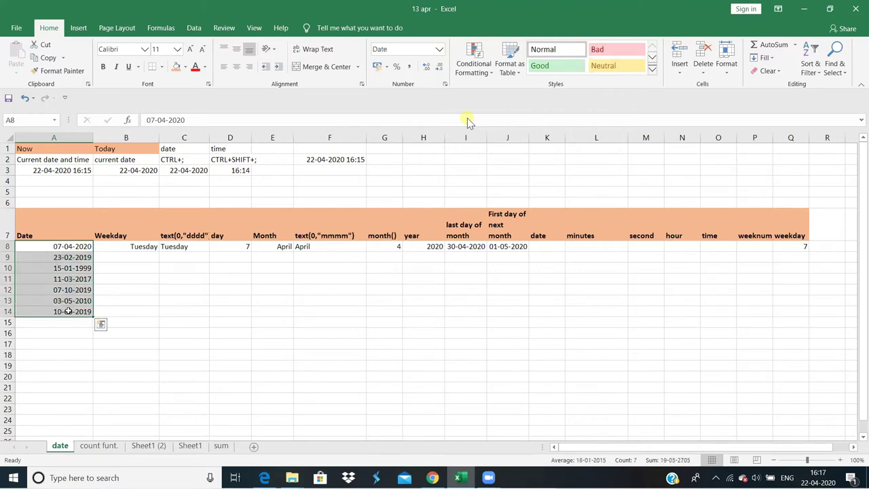
left_click(137, 229)
left_click(190, 235)
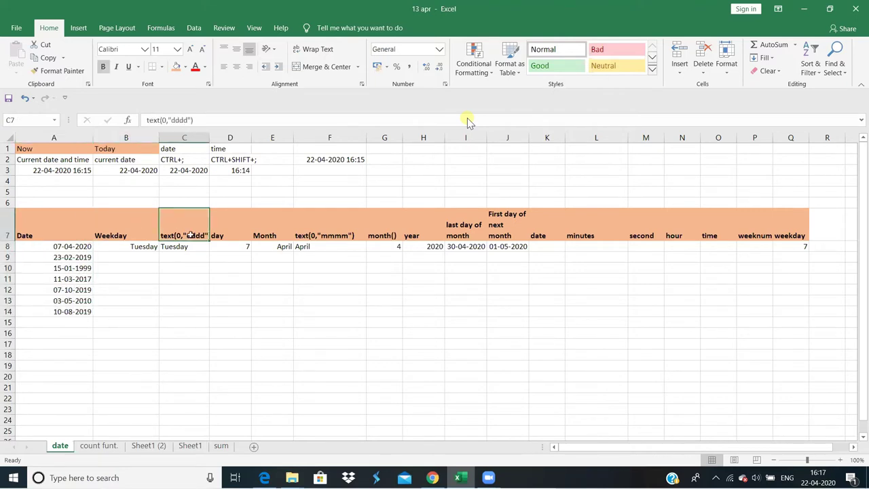
left_click(242, 234)
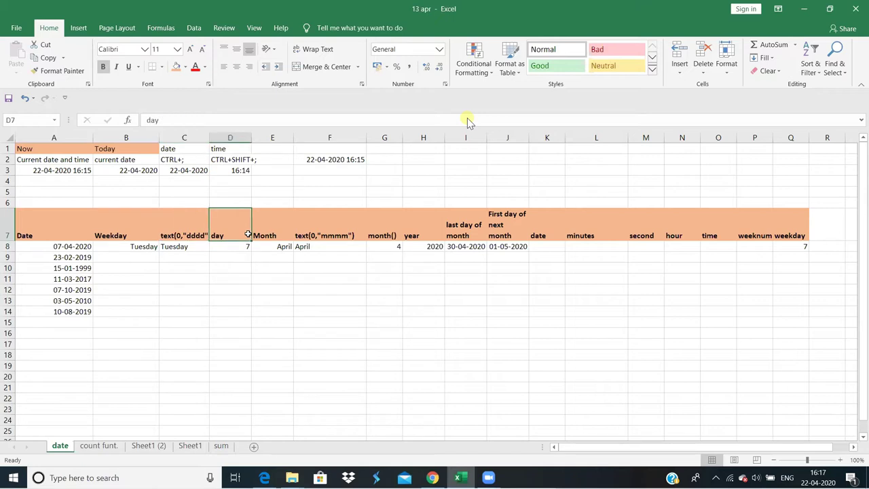
left_click(140, 221)
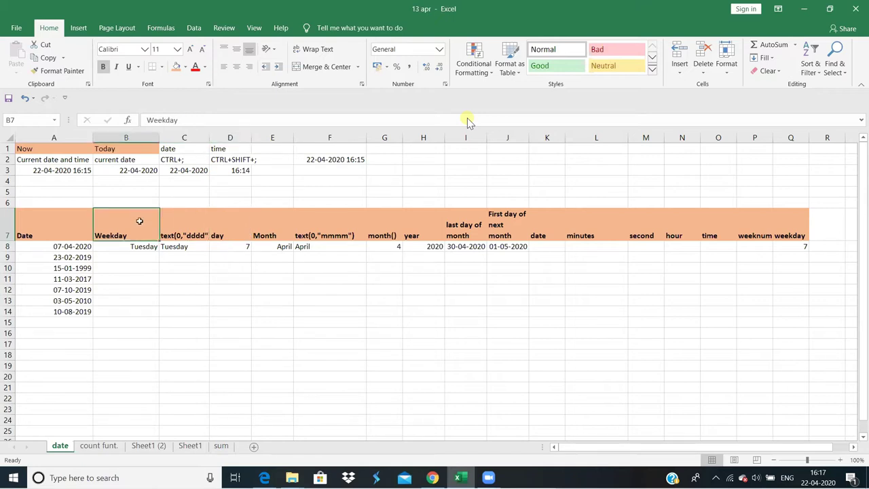
left_click(63, 247)
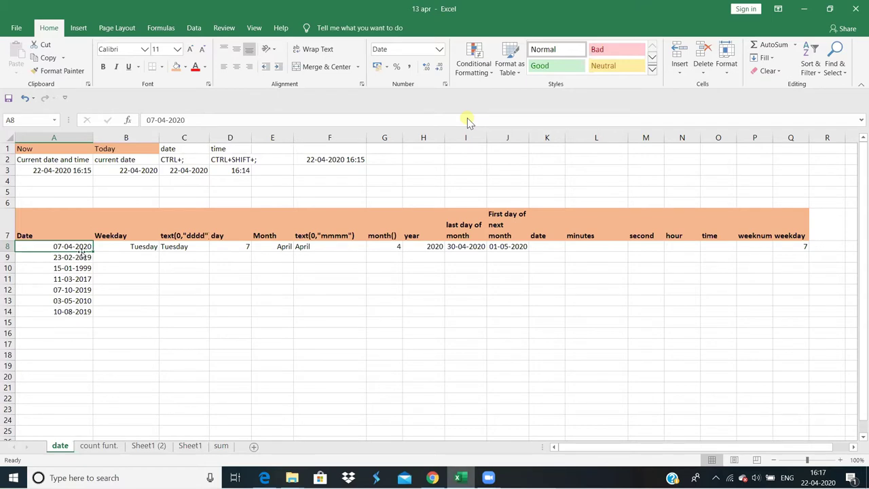
Enter =A8 in B9 so it shows 07-04-2020
left_click(117, 262)
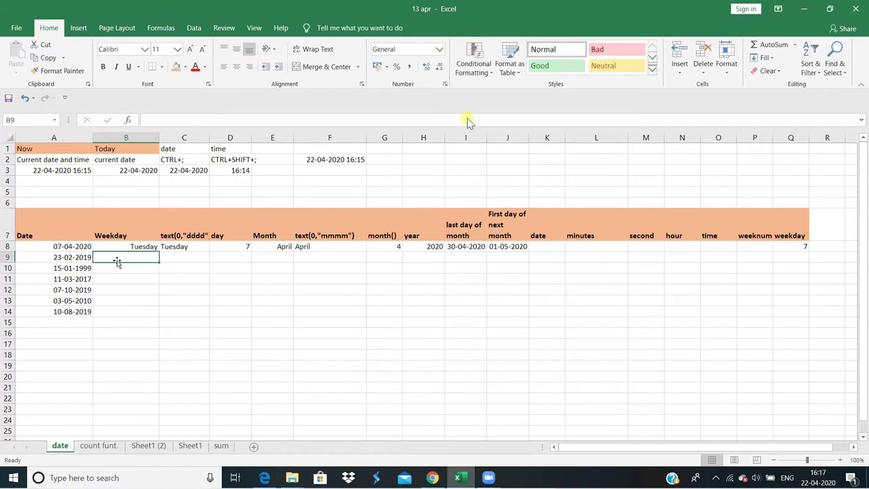
type("=")
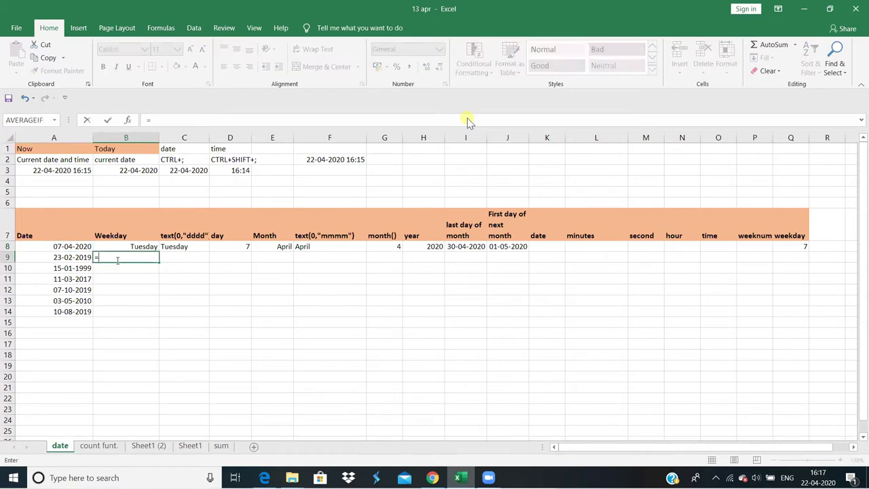
left_click(59, 246)
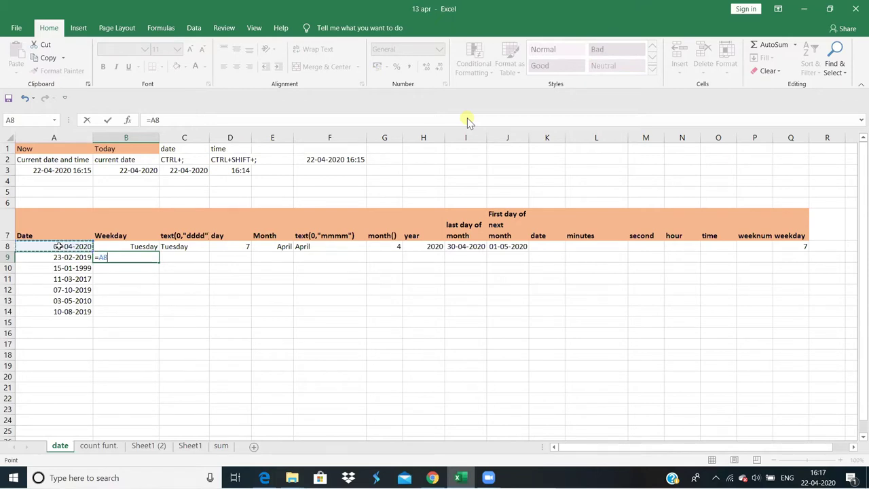
key("Return")
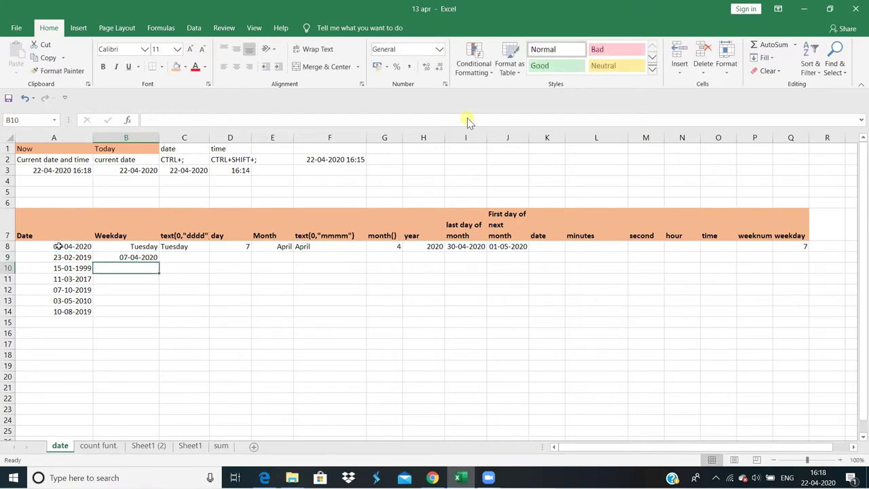
key("Up")
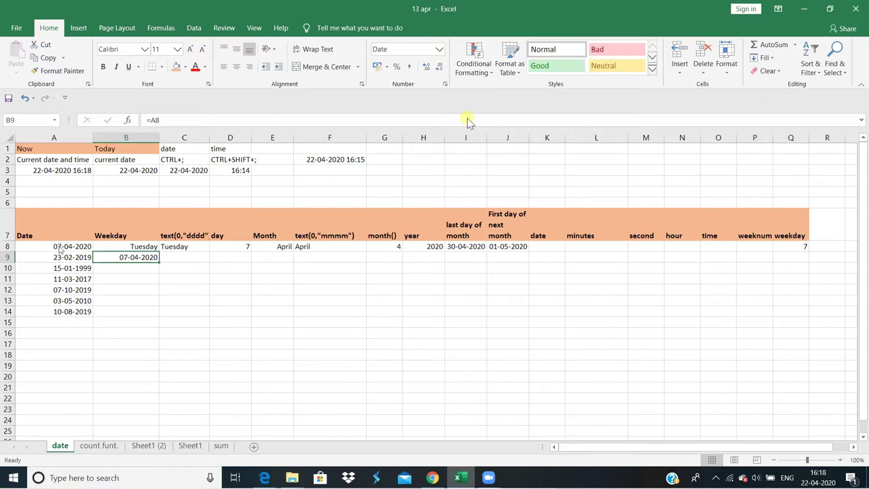
key("ctrl+1")
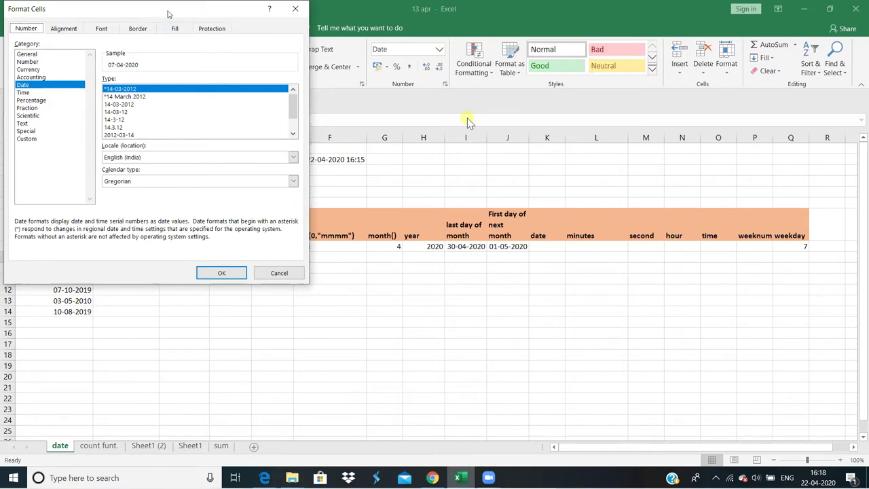
Replace B9's dd-mm-yyyy format with the custom code dddd to display Tuesday
left_click_drag(168, 13, 495, 104)
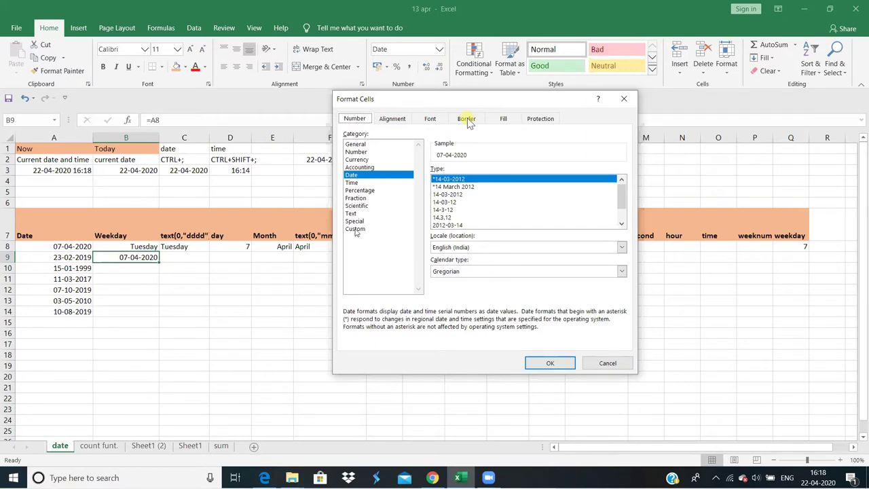
left_click(355, 229)
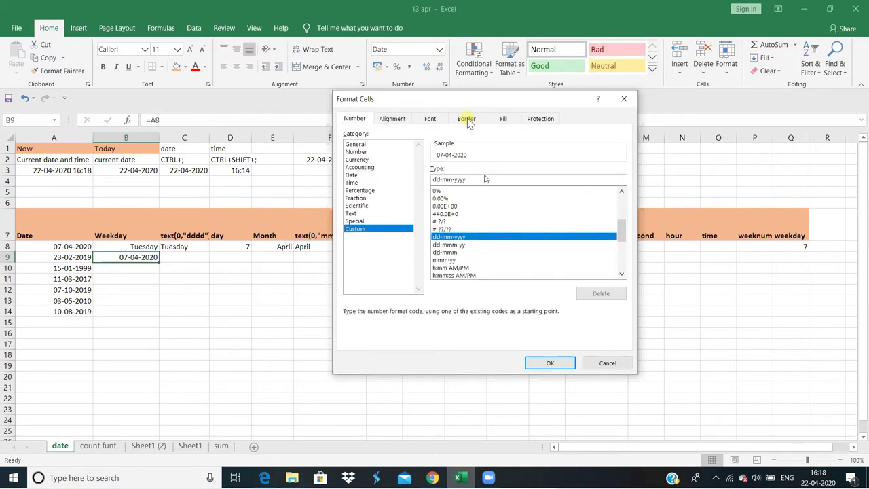
double_click(482, 180)
left_click_drag(446, 179, 428, 183)
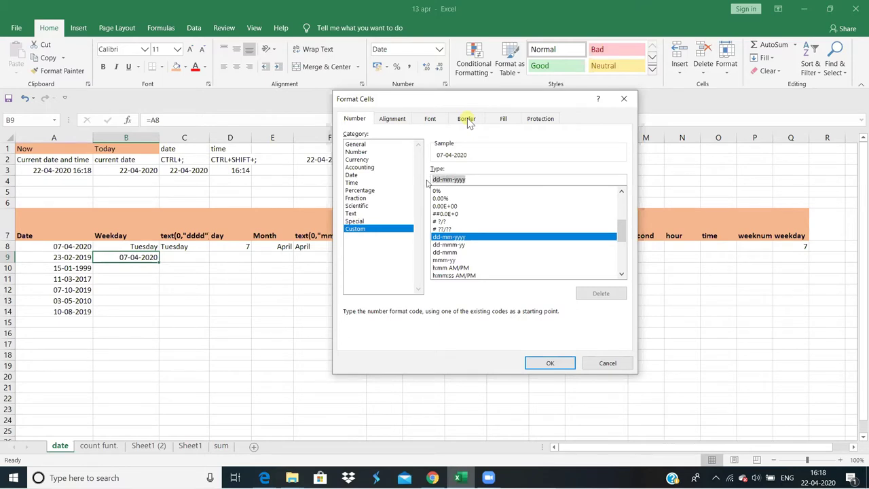
type("dd")
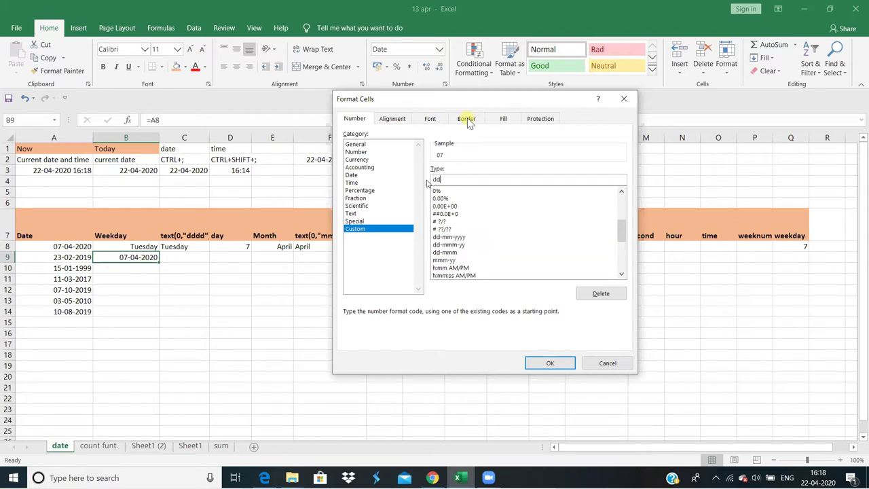
type("dd")
left_click(549, 362)
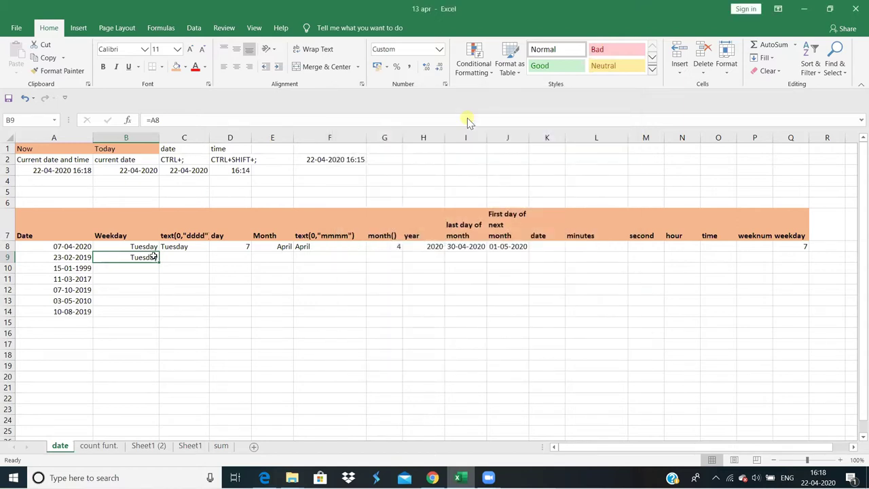
Change B9's formula to =A9 so it shows Saturday
left_click(79, 256)
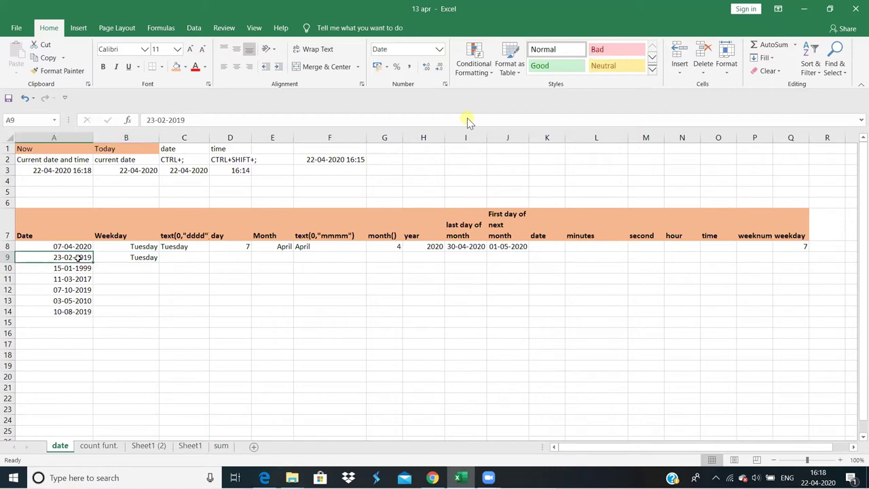
left_click(134, 255)
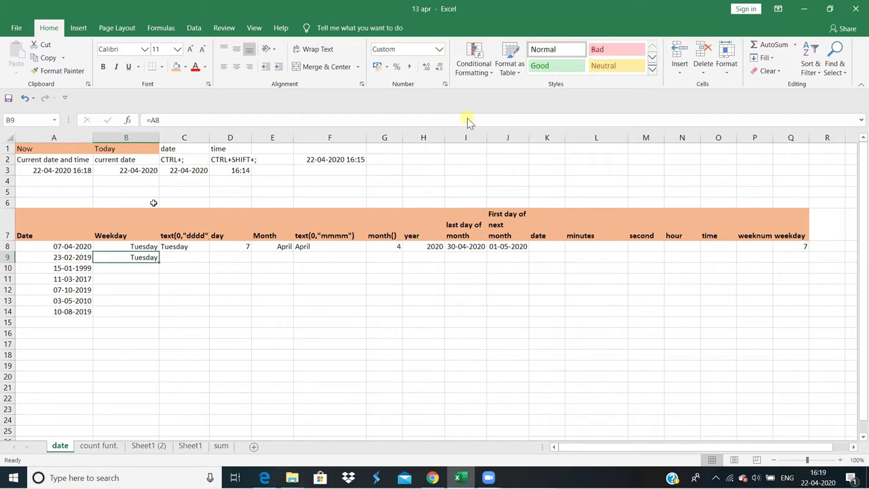
type("=A")
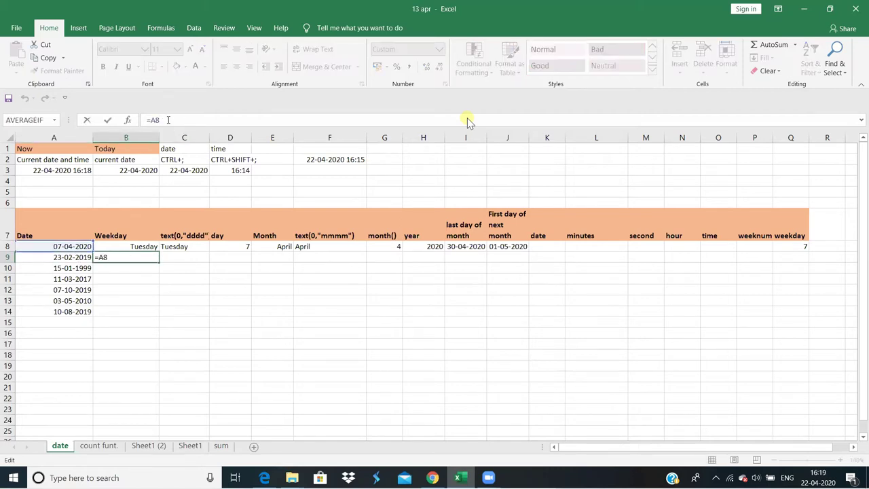
type("9")
key("Return")
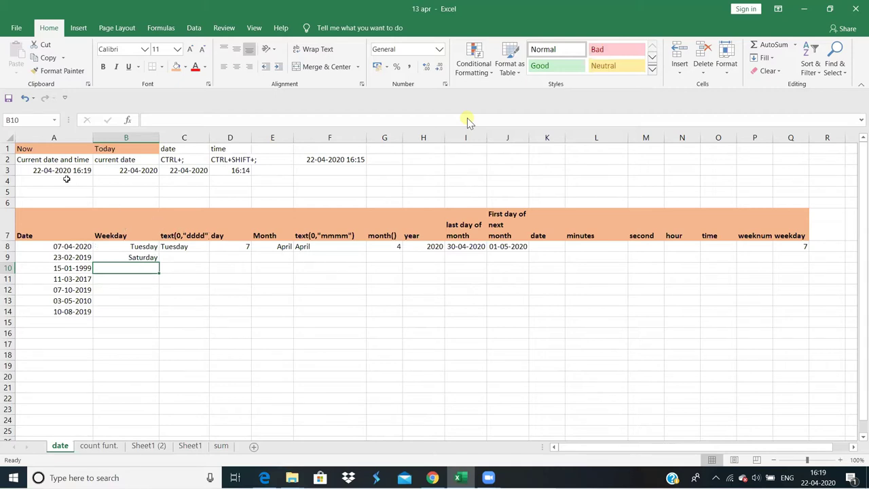
Review A8, the text(0,"dddd") header in C7 and B8's formula, then select C9
left_click(194, 257)
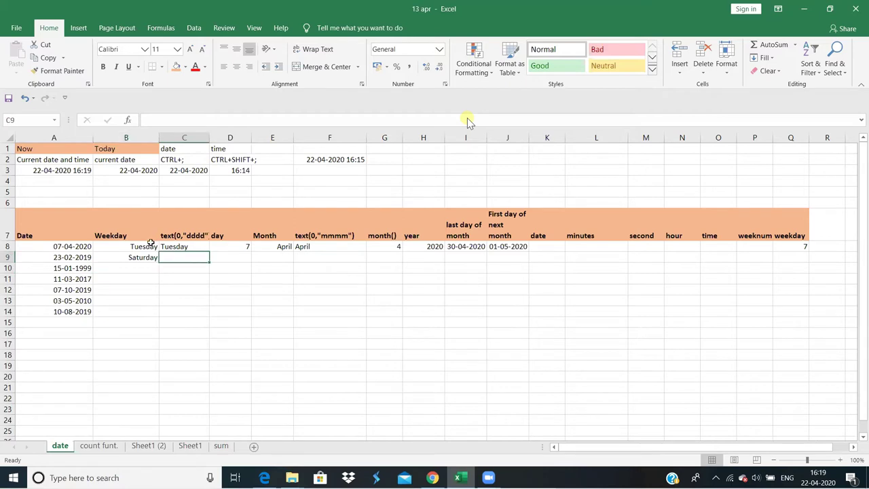
left_click(79, 246)
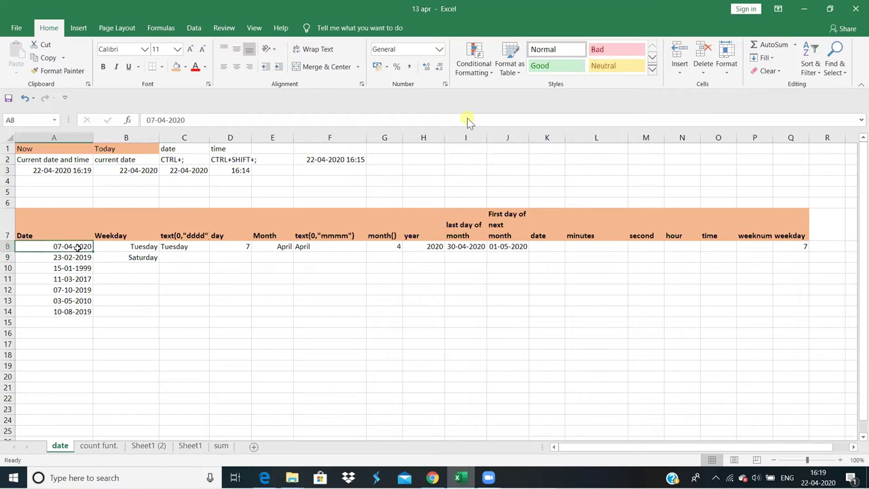
left_click(180, 234)
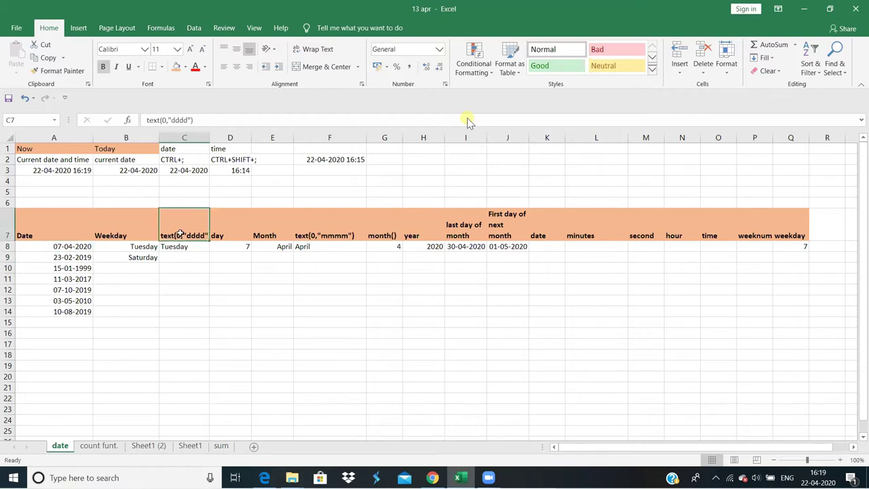
left_click(129, 247)
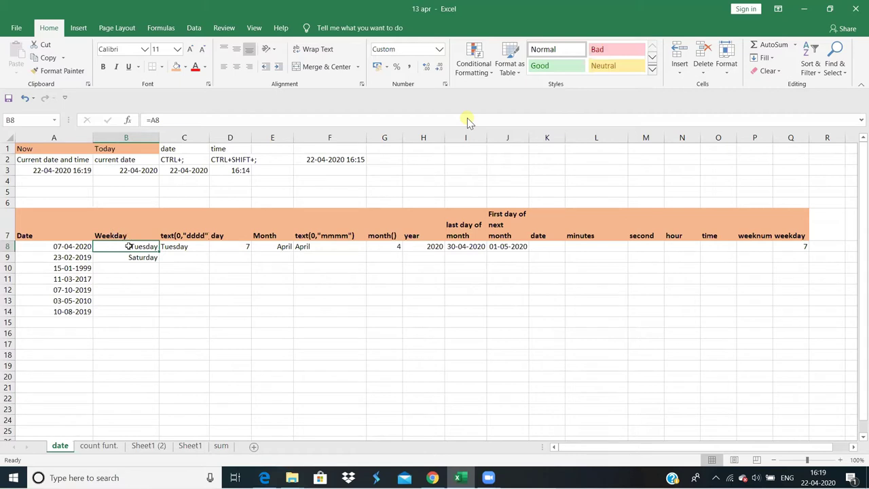
left_click(125, 267)
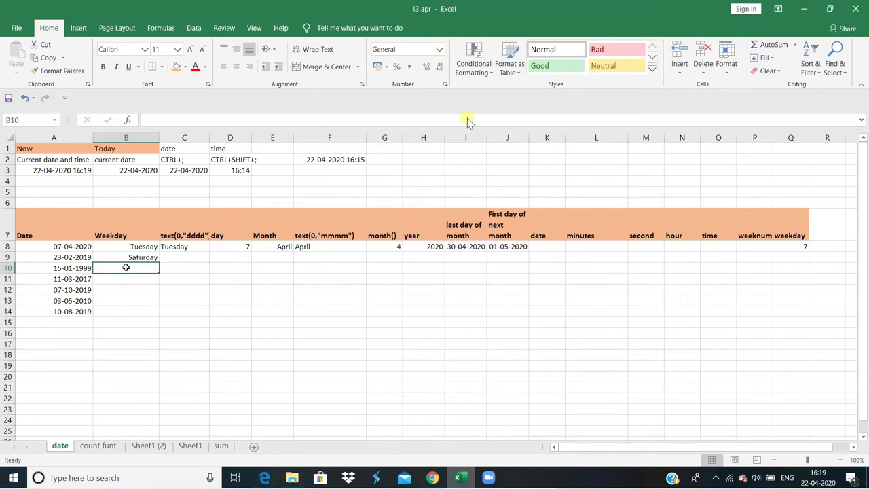
left_click(176, 258)
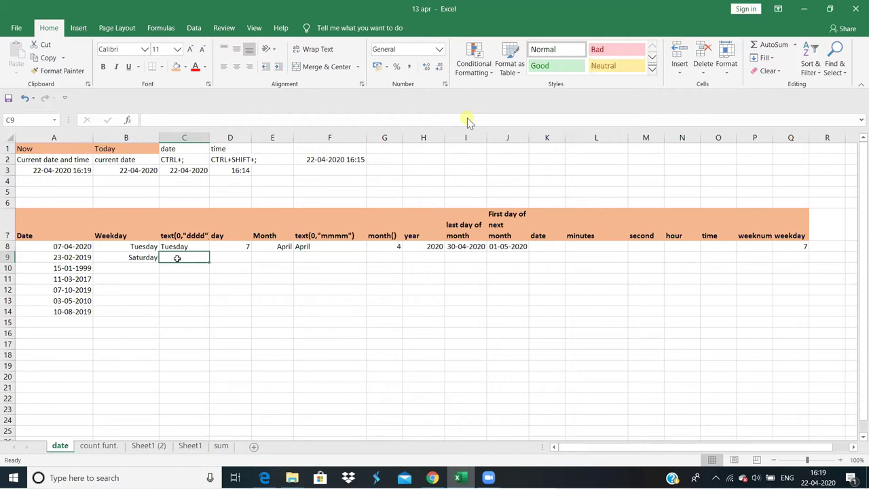
Enter =TEXT(A9,"dd") in C9 to show the day number
type("=")
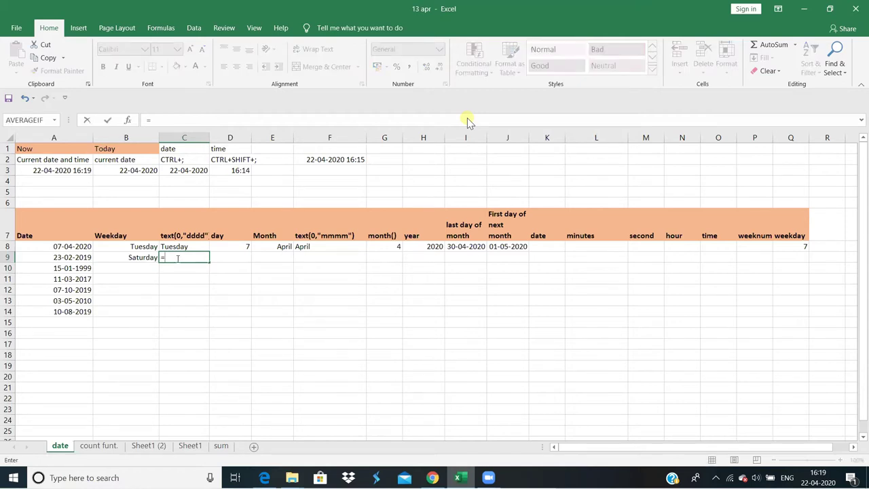
type("text")
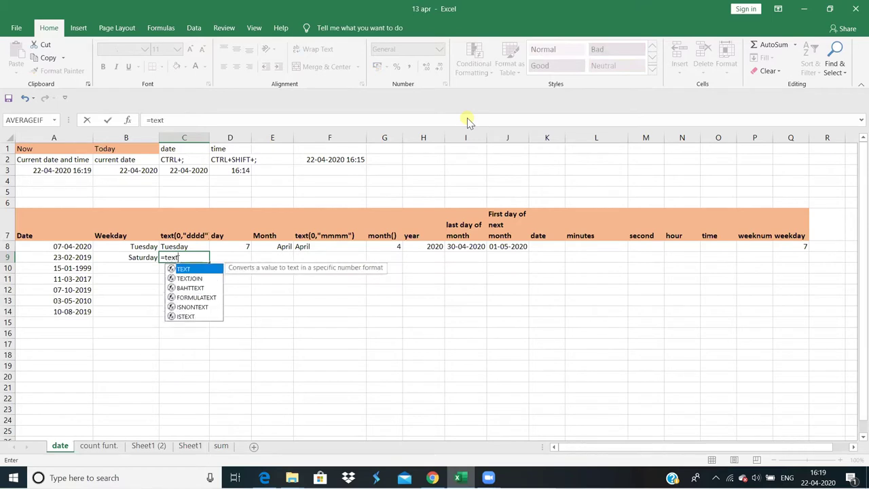
type("(")
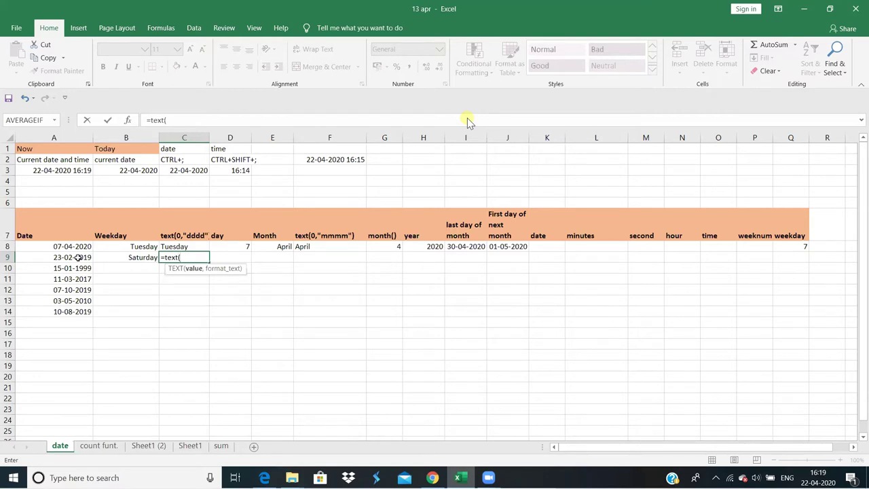
left_click(79, 257)
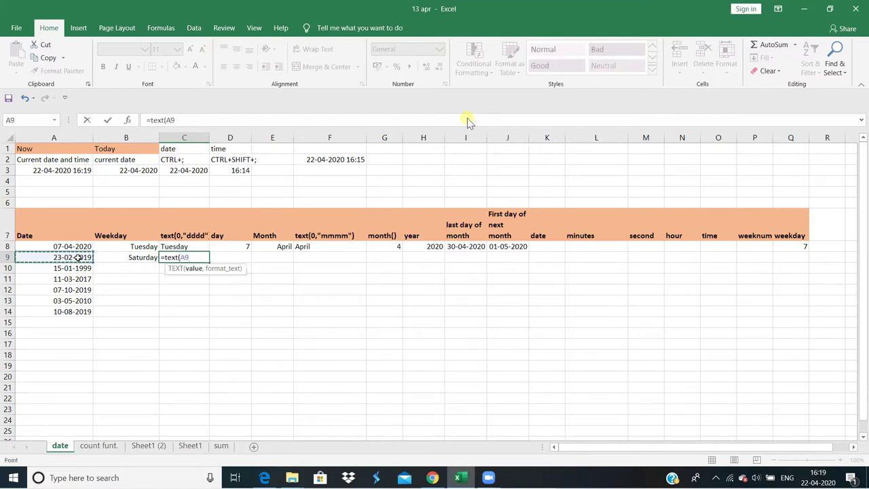
type(",")
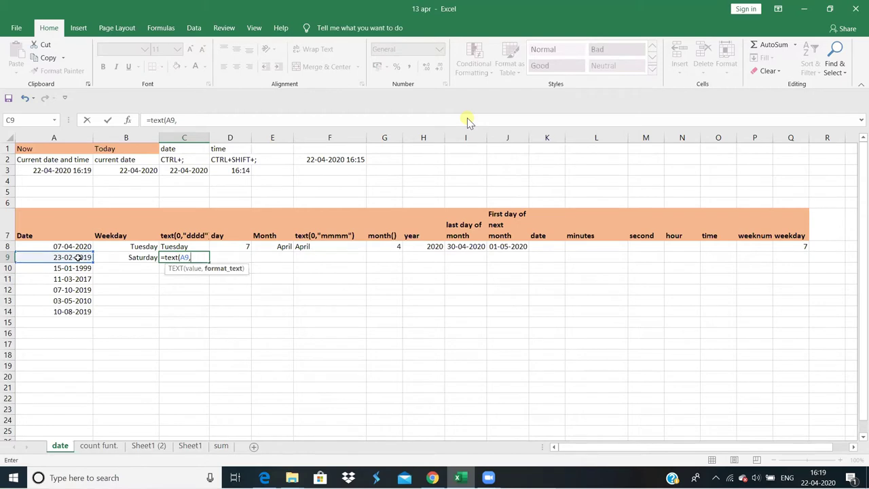
type("\"")
type("dd")
type("\")")
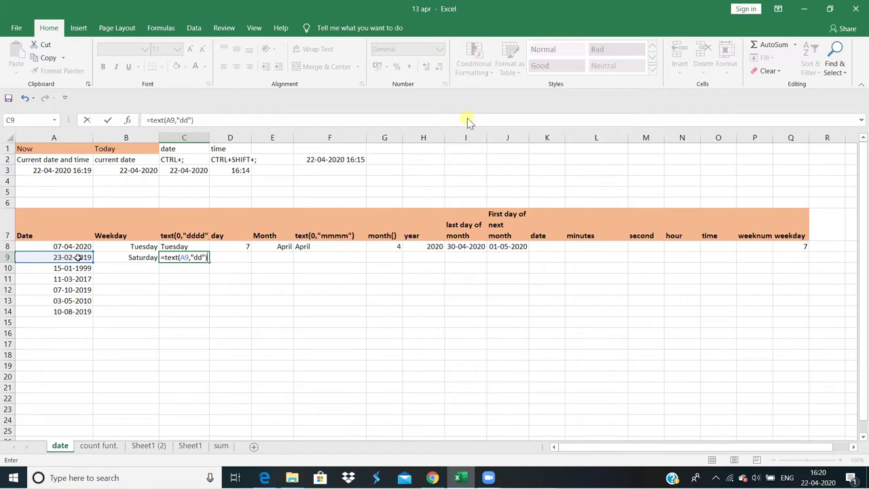
key("Return")
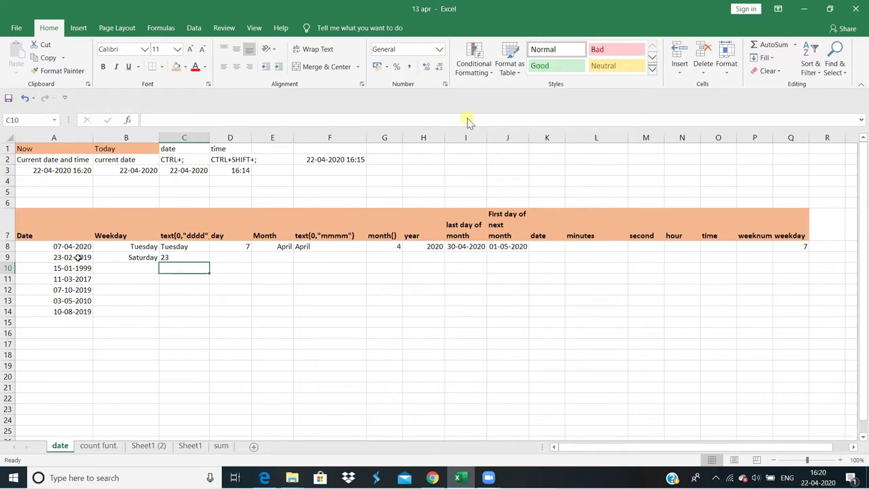
Lengthen C9's format code to "ddd", then "dddd", so it shows Saturday
key("Up")
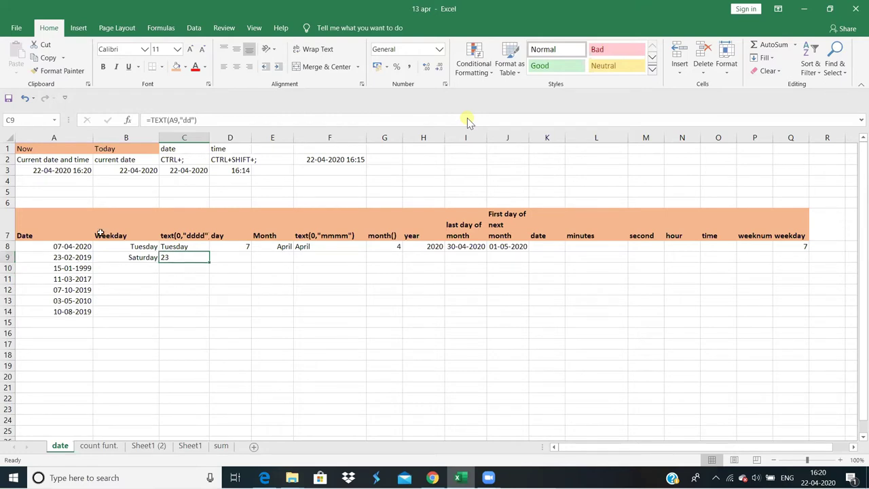
left_click(190, 120)
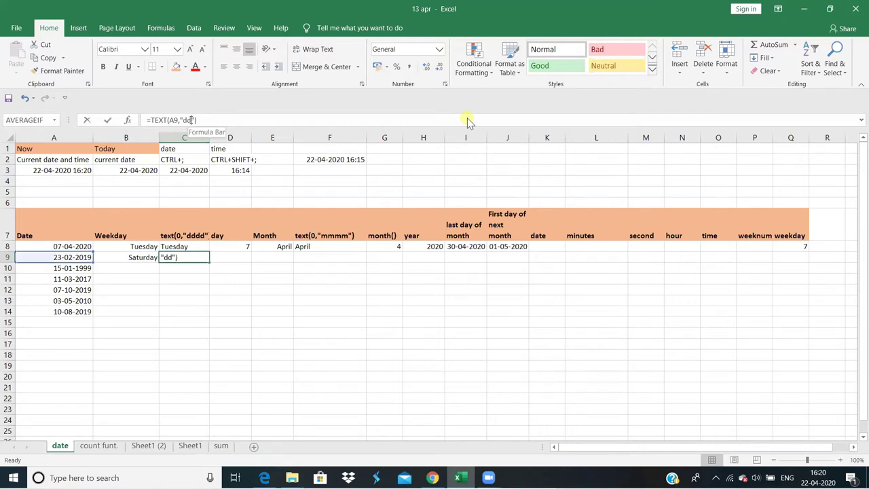
type("d")
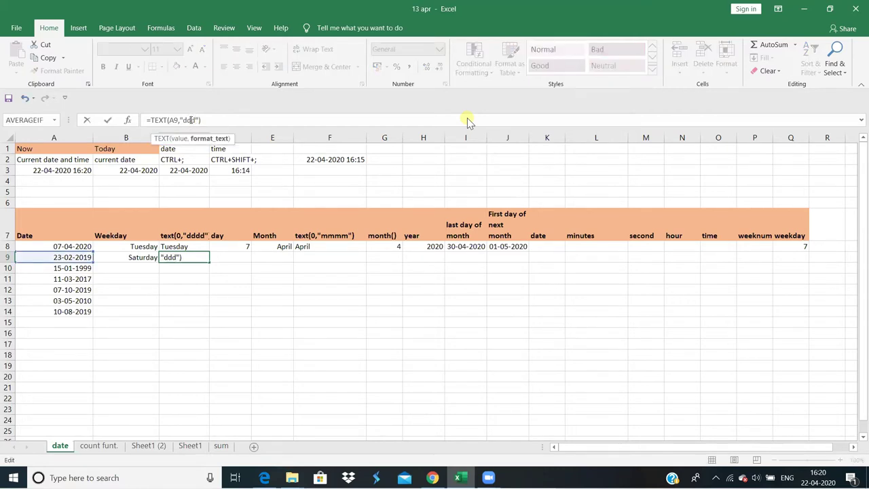
key("Return")
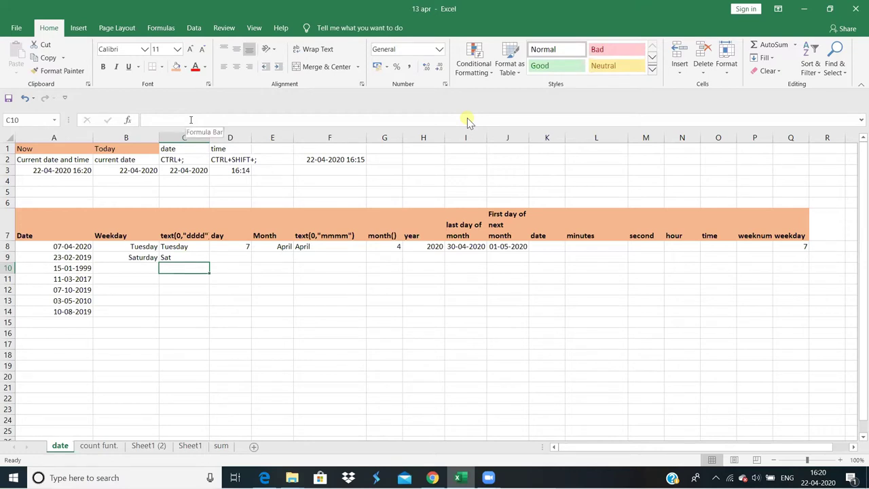
key("Up")
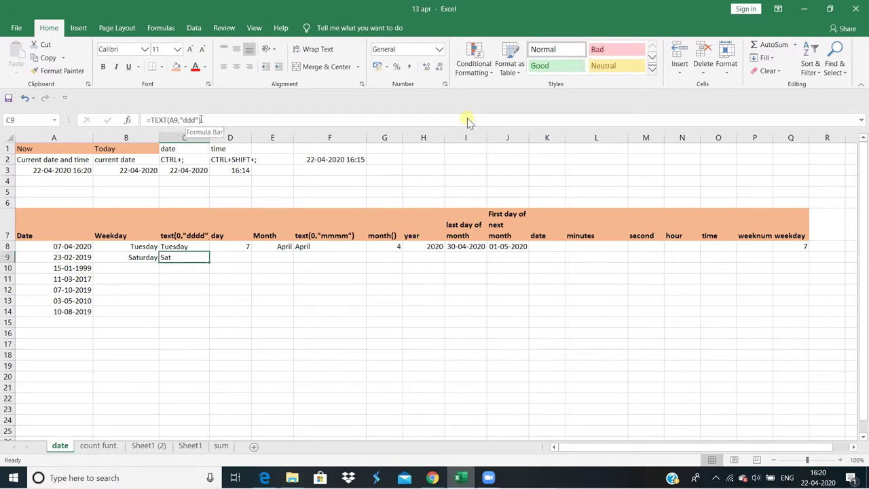
left_click(198, 120)
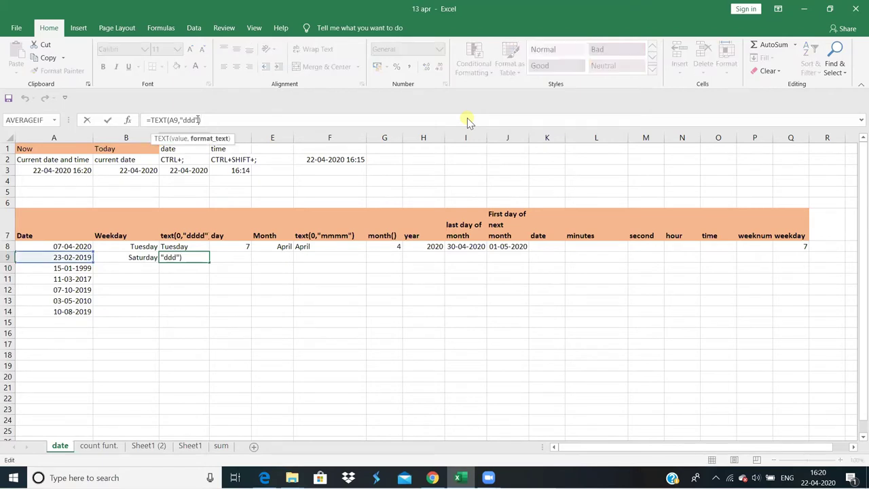
type("d")
key("Return")
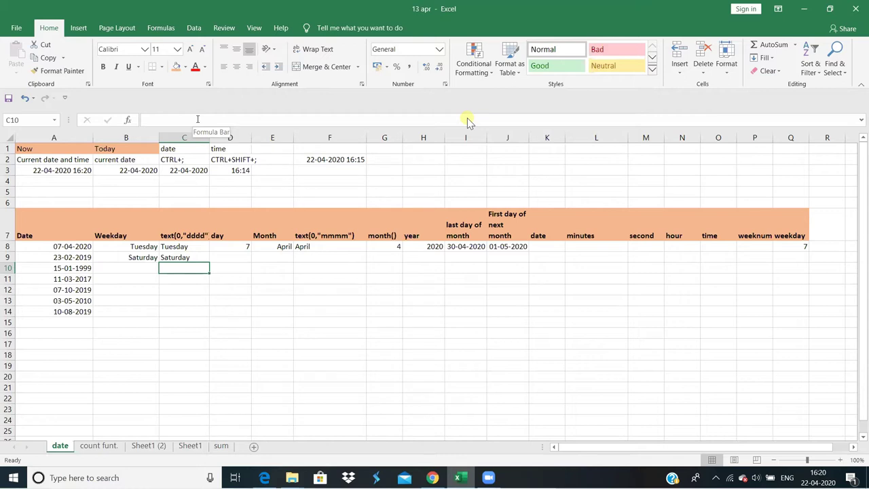
key("Right")
key("Up")
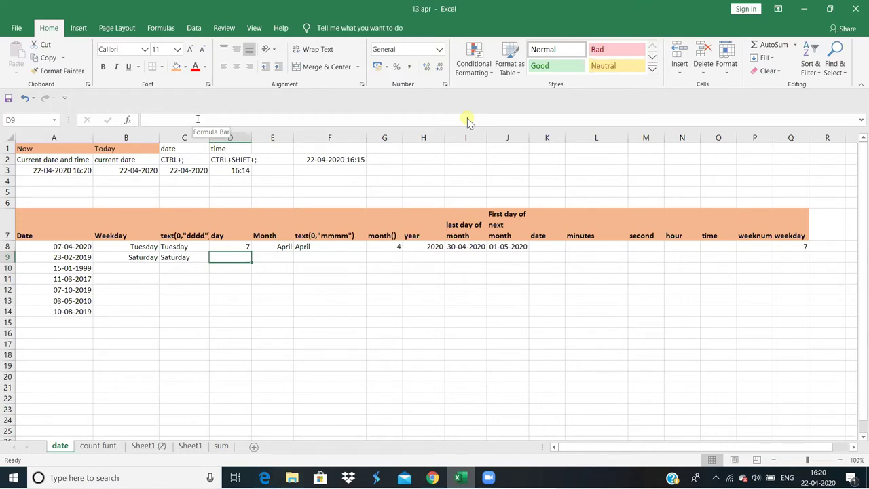
Review the weekday and day formulas in B8, C8 and D8
left_click(138, 246)
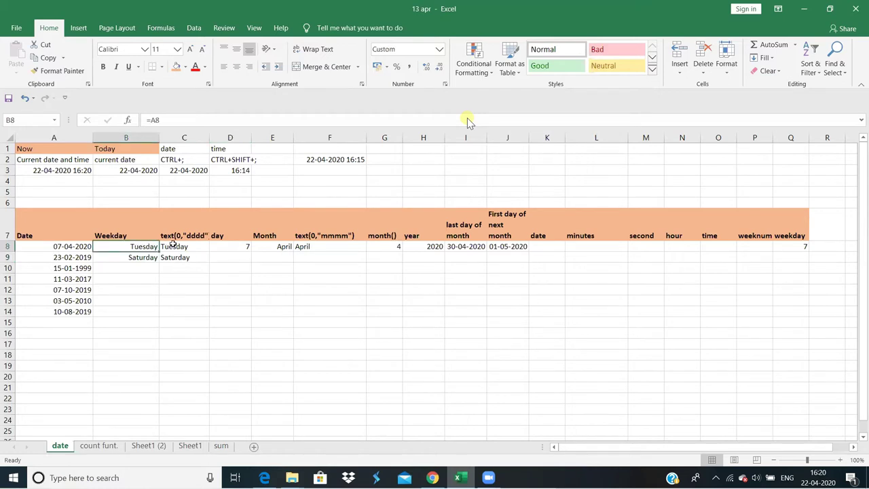
left_click(173, 245)
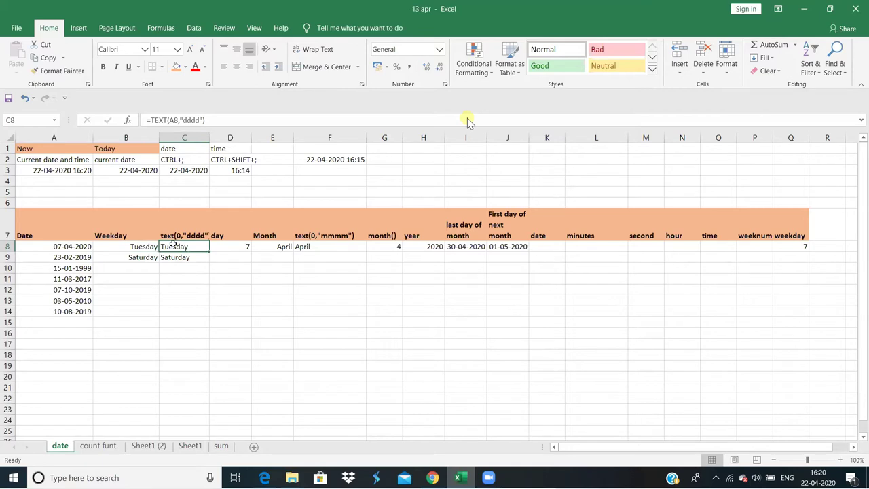
left_click(234, 245)
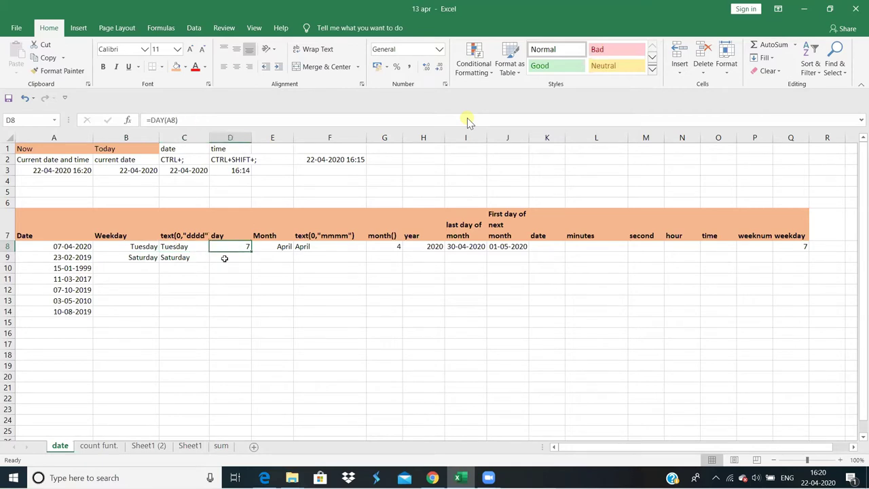
Enter =DAY(A9) in D9 so it returns 23
left_click(220, 258)
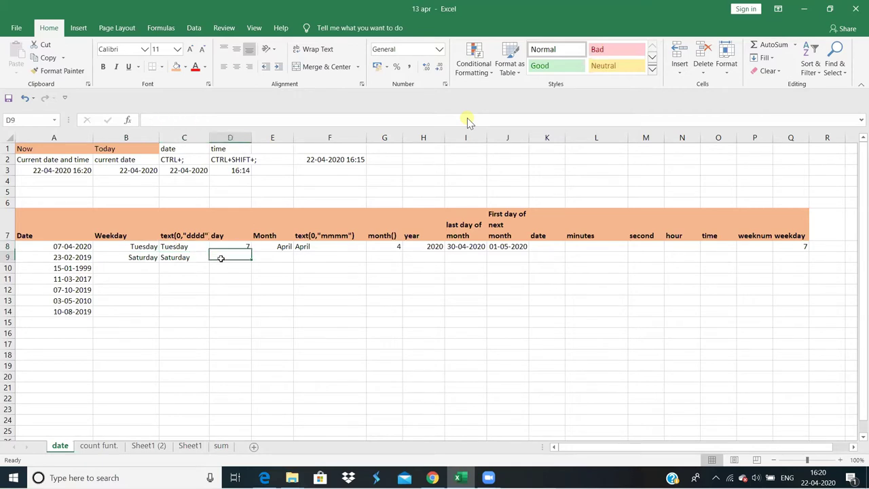
type("=")
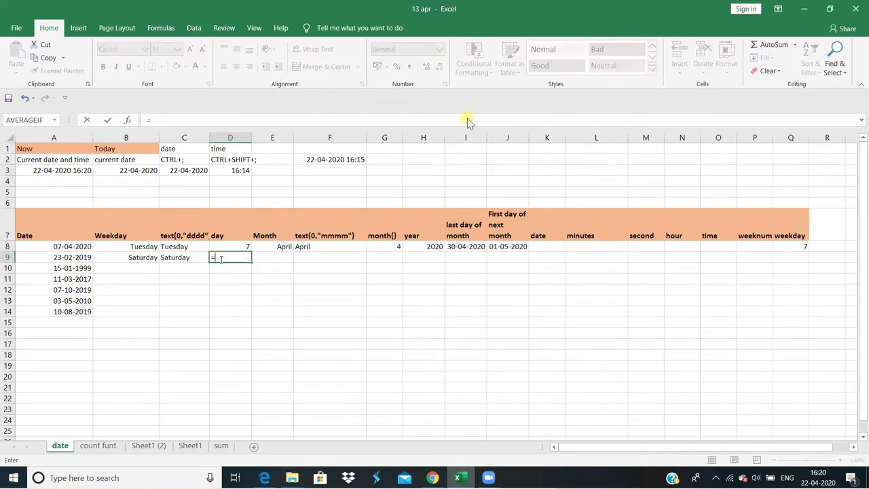
type("day")
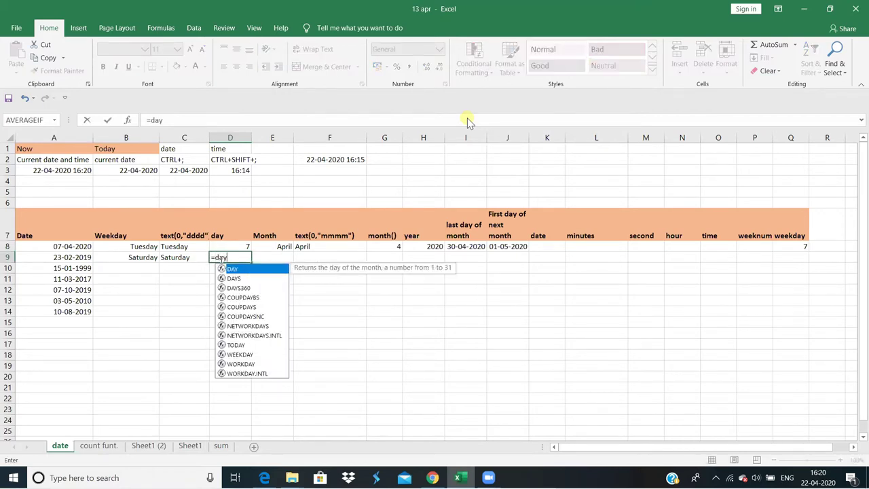
type("(")
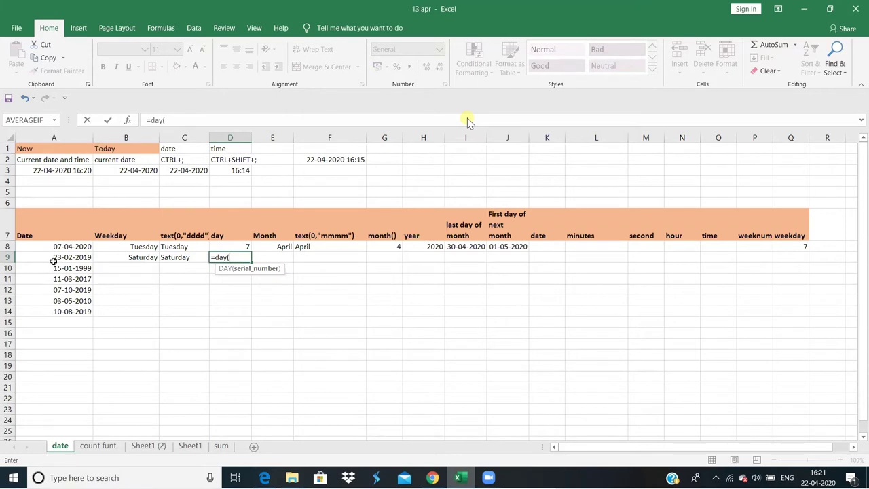
left_click(54, 261)
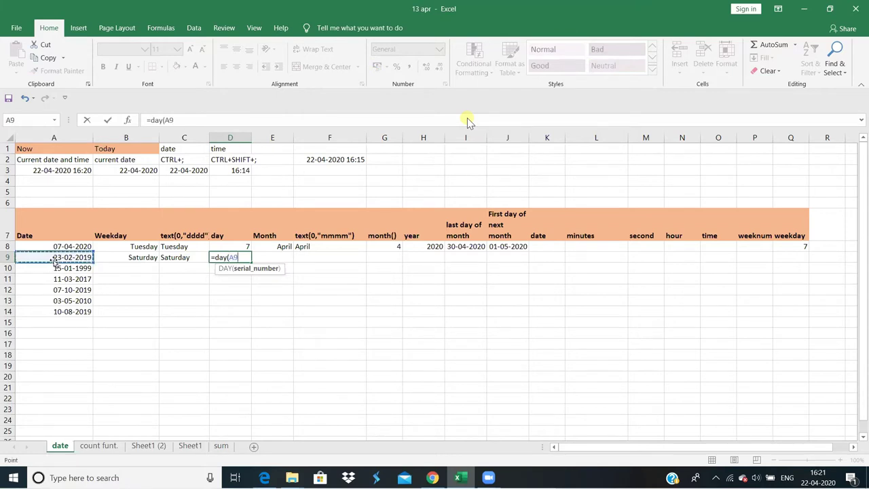
key("Return")
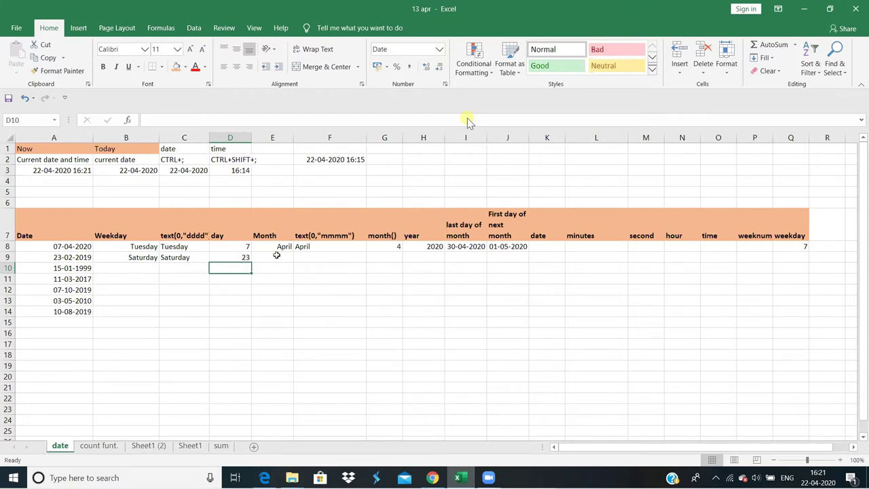
left_click(276, 255)
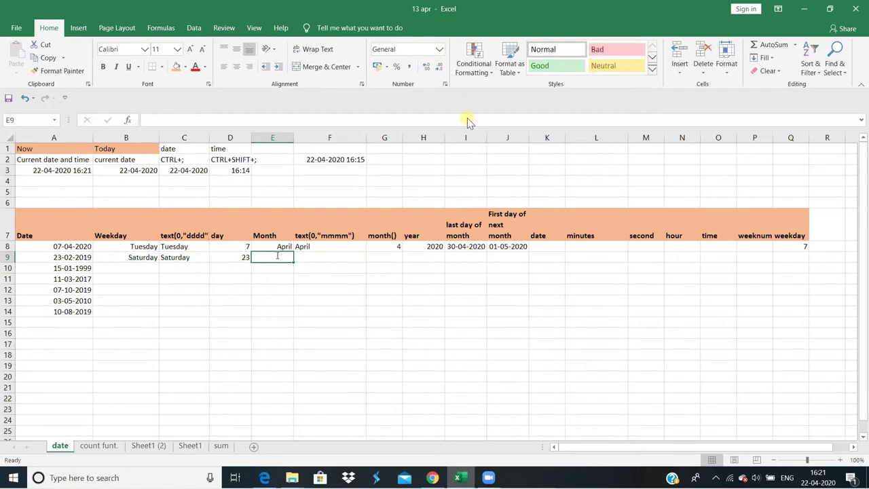
Enter =A9 in E9 to reference the 23-02-2019 date
type("=")
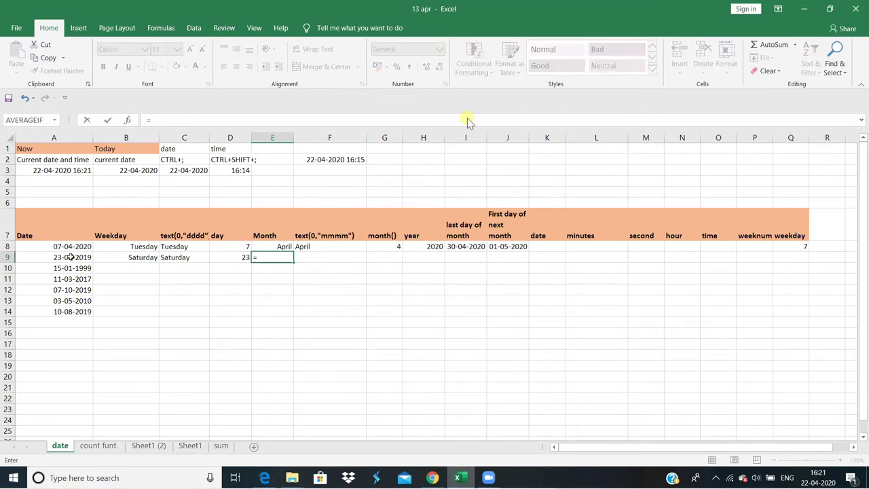
left_click(71, 256)
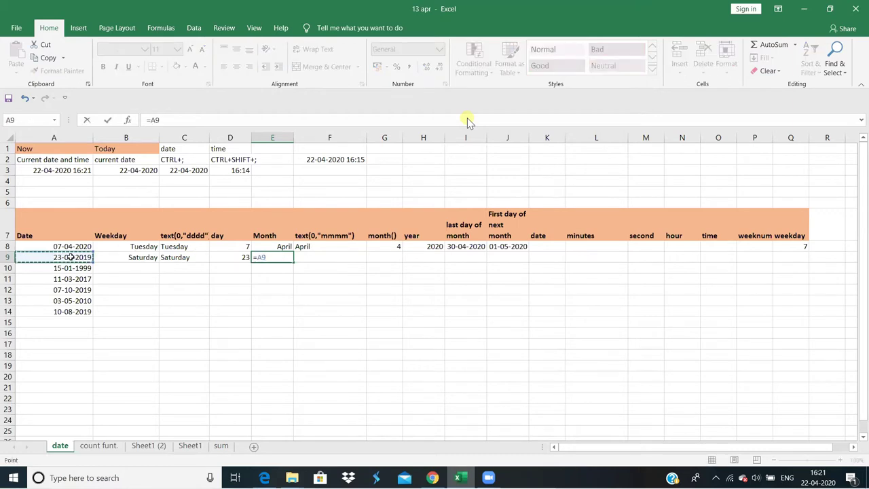
key("Return")
key("Right")
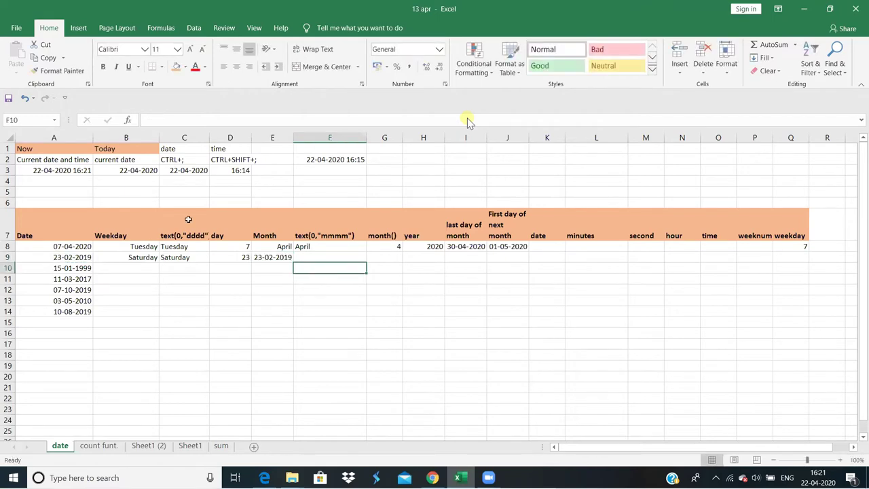
key("Up")
key("Left")
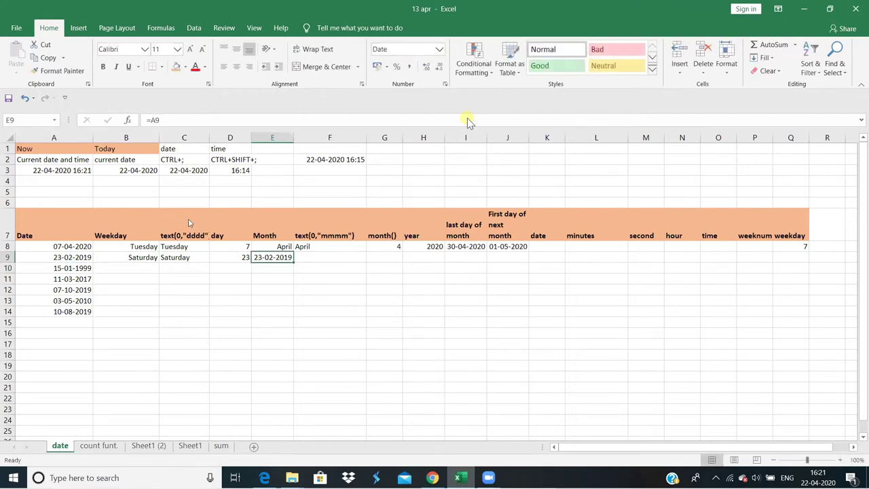
Give E9 the custom number format mmmm so it displays February
key("ctrl+1")
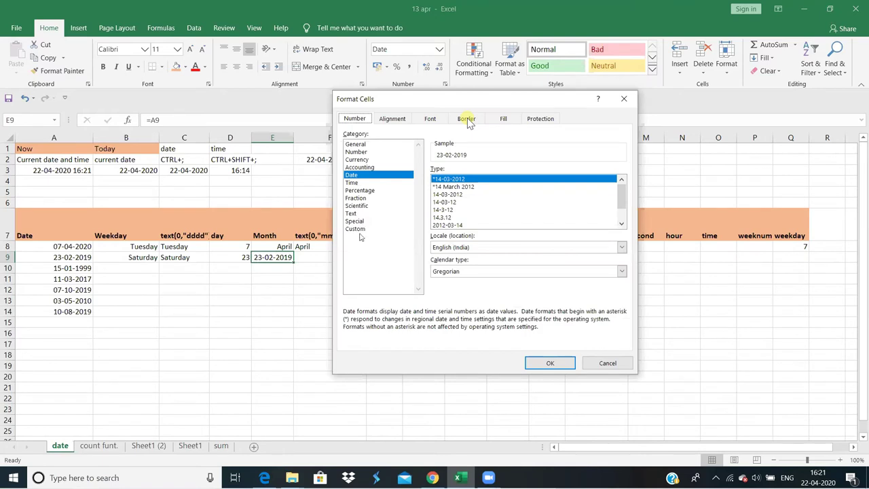
left_click(360, 230)
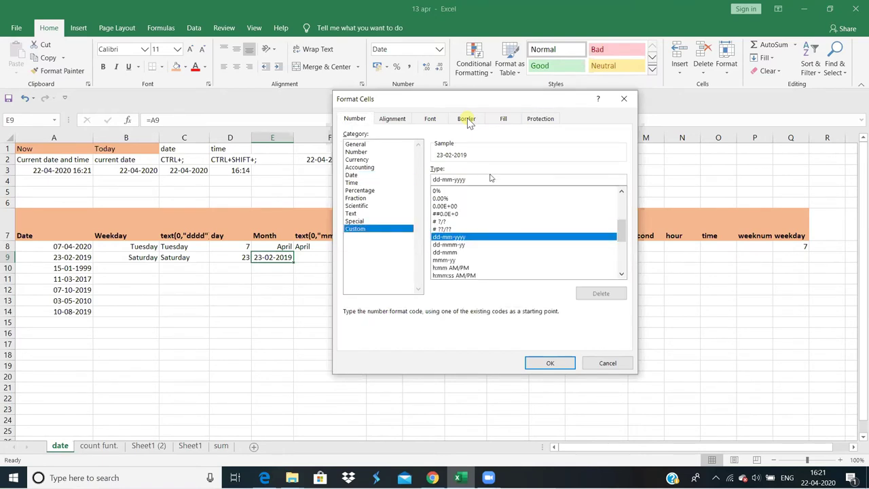
left_click(487, 180)
left_click_drag(463, 181, 432, 181)
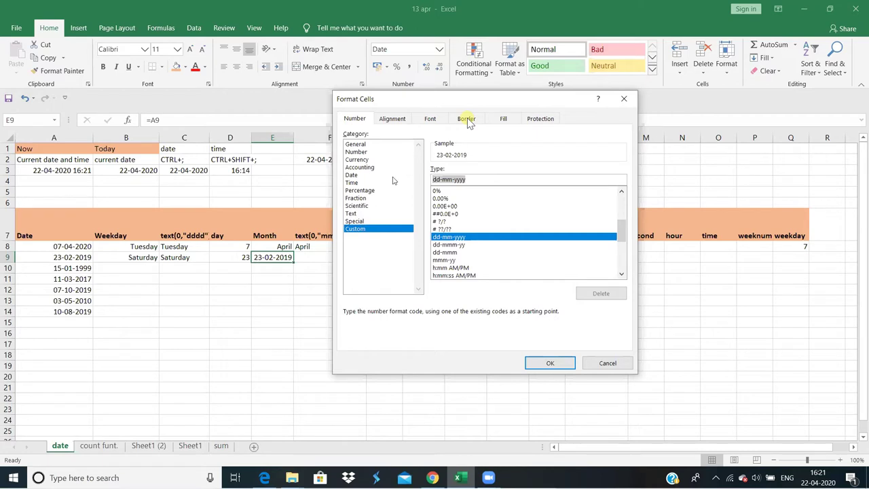
type("mmmm")
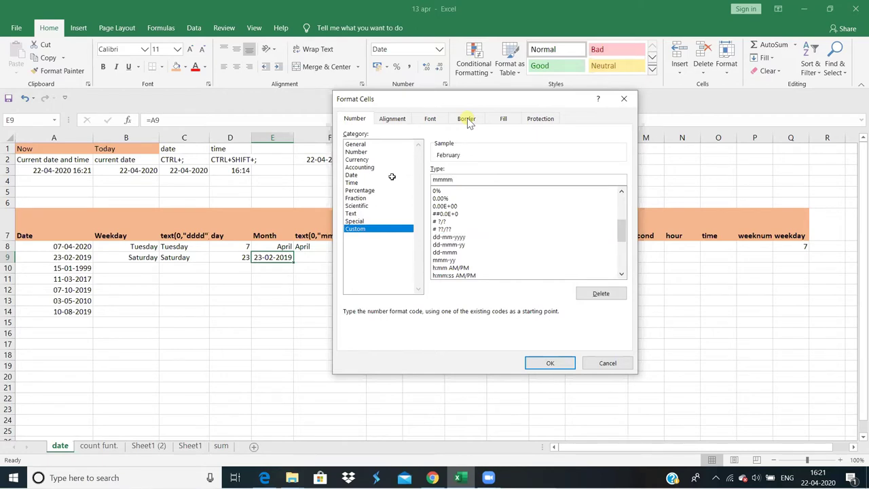
key("Return")
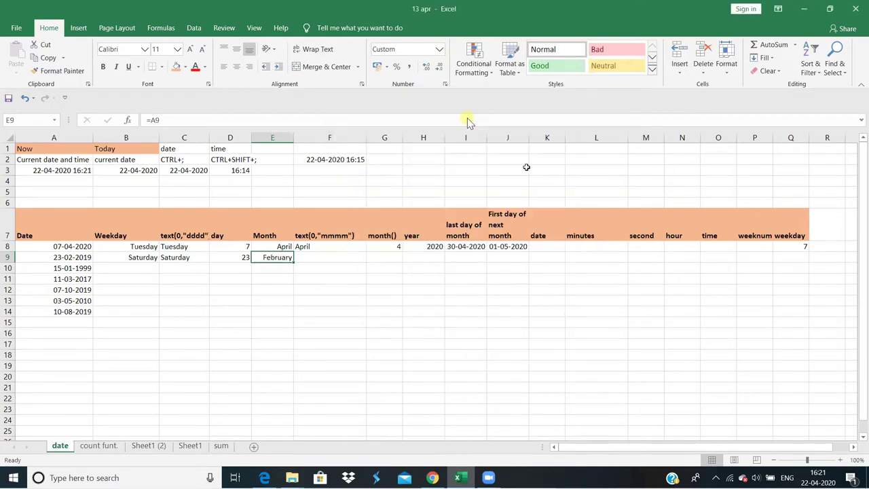
left_click(315, 258)
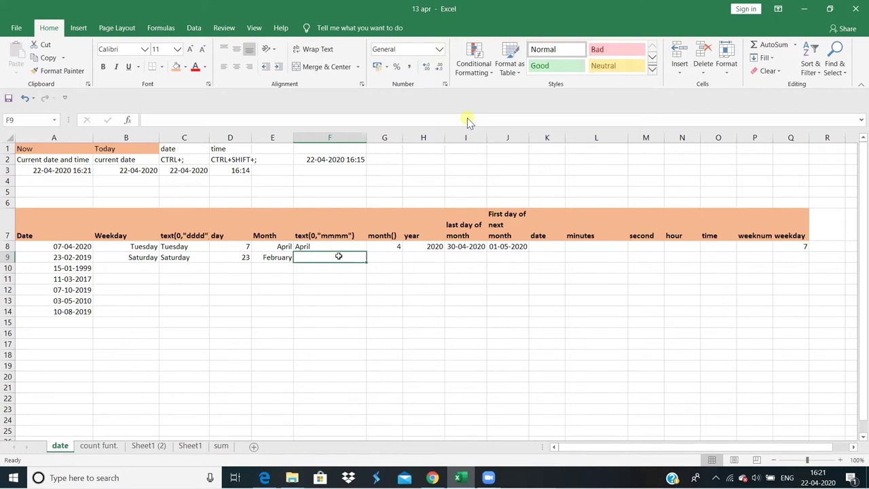
Enter =TEXT(A9,"dddd") in F9 so it shows the weekday Saturday
type("=")
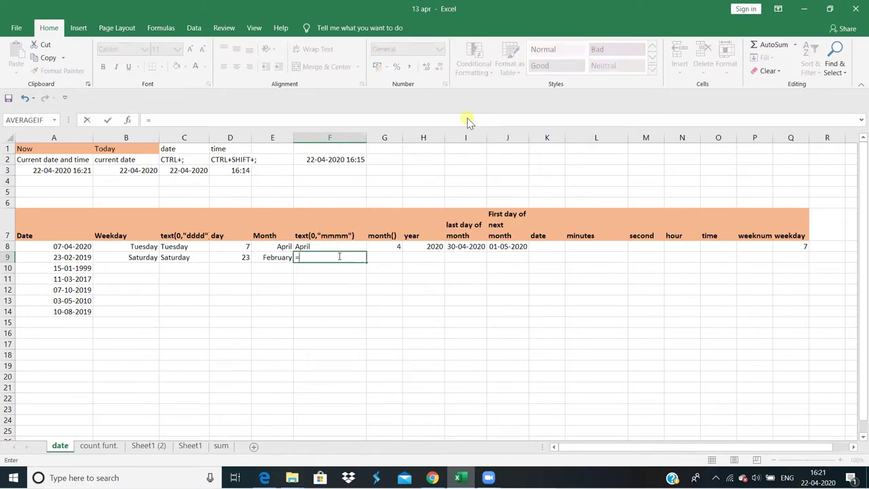
type("text")
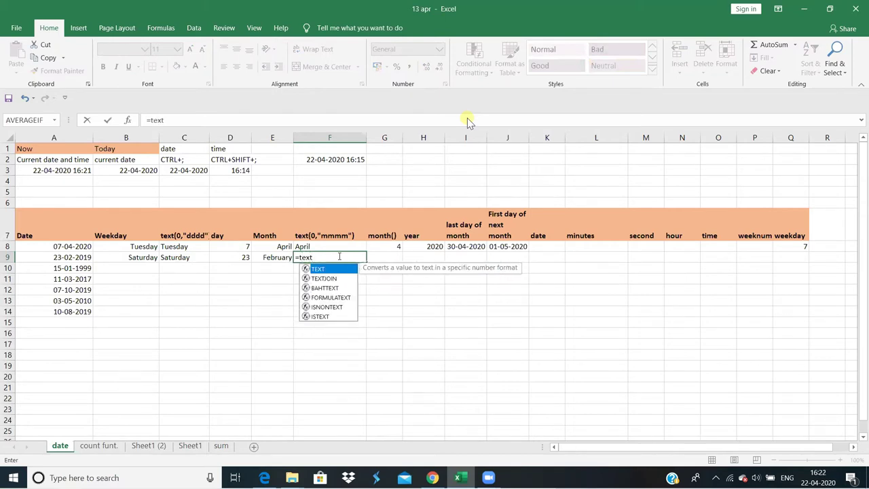
type("*")
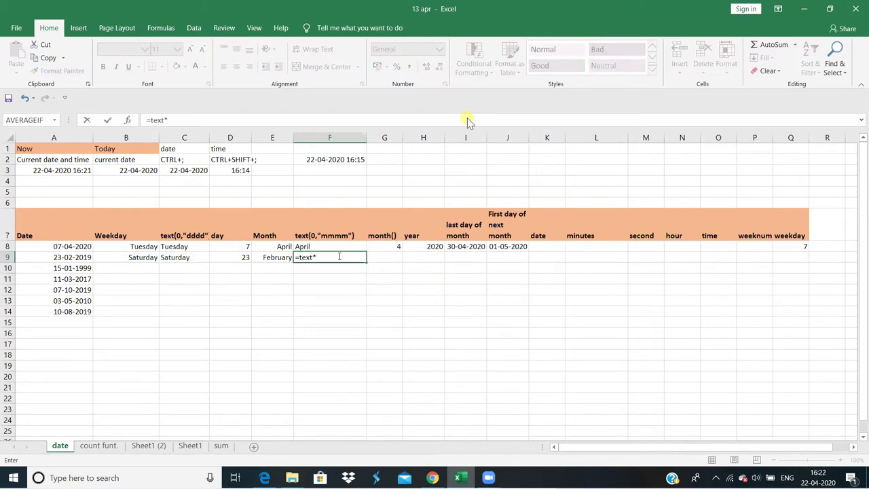
key("BackSpace")
type("(")
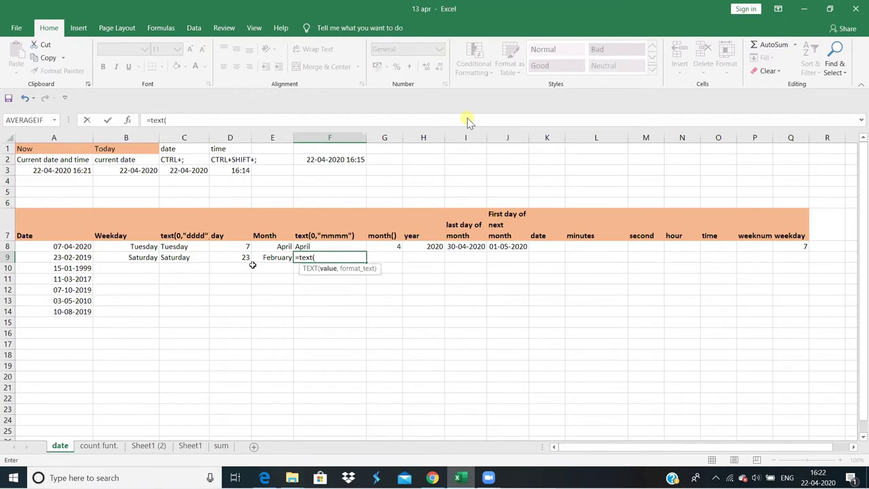
left_click(73, 258)
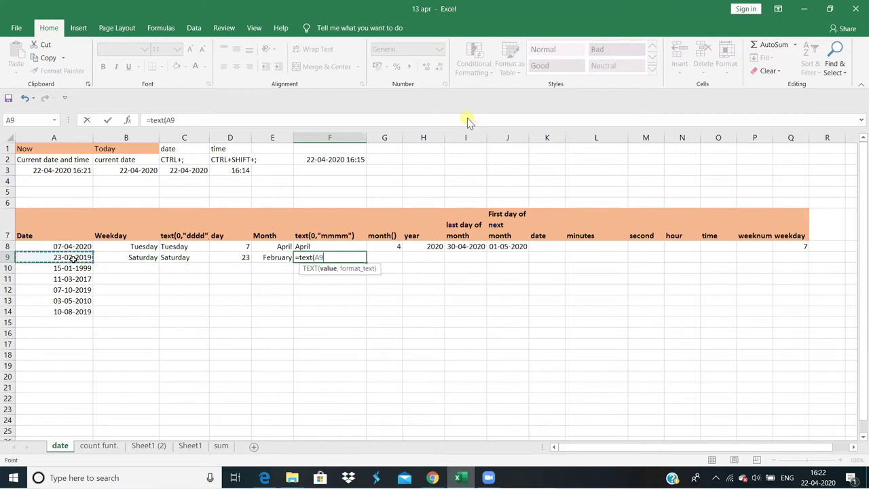
type(",\"")
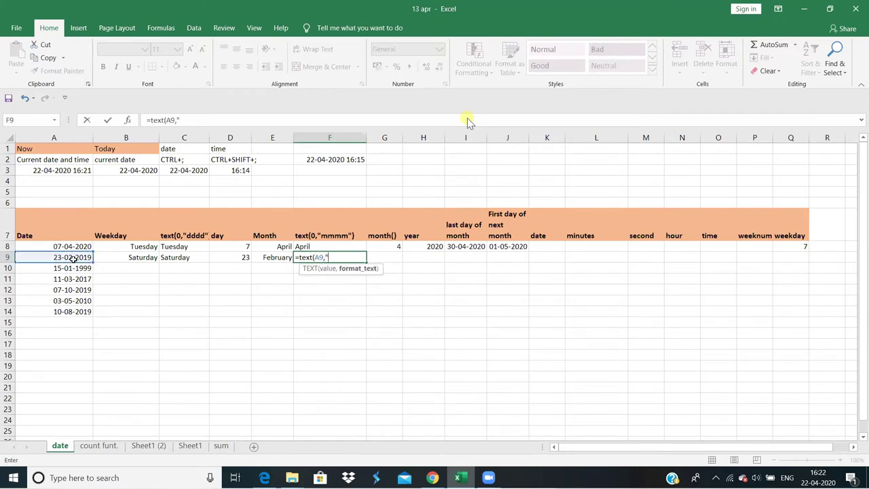
type("dd")
type("dd")
key("BackSpace")
type("d")
type("\")")
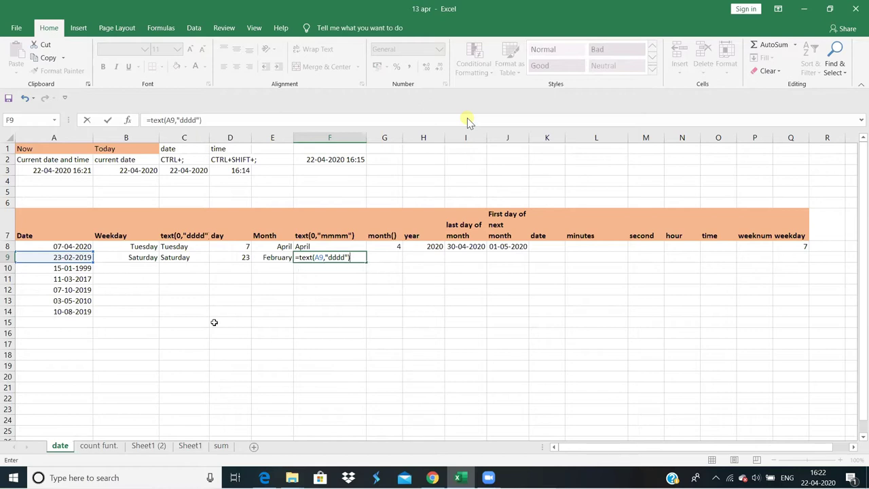
key("Return")
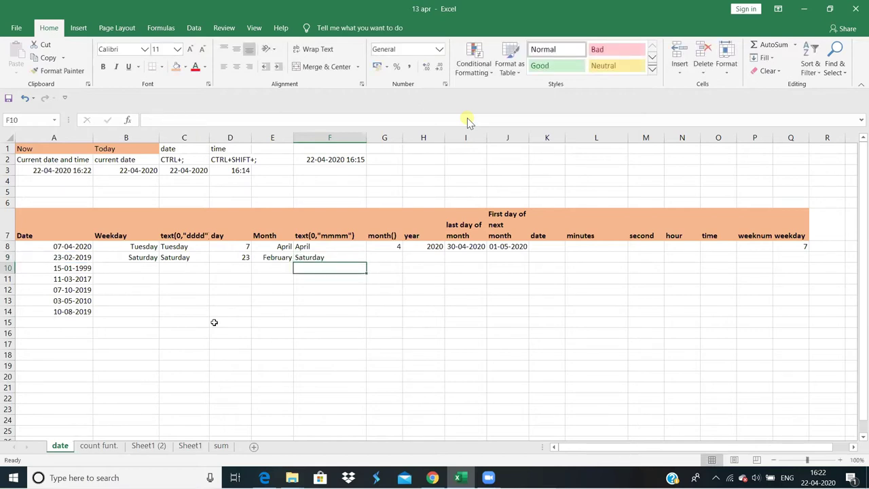
key("Right")
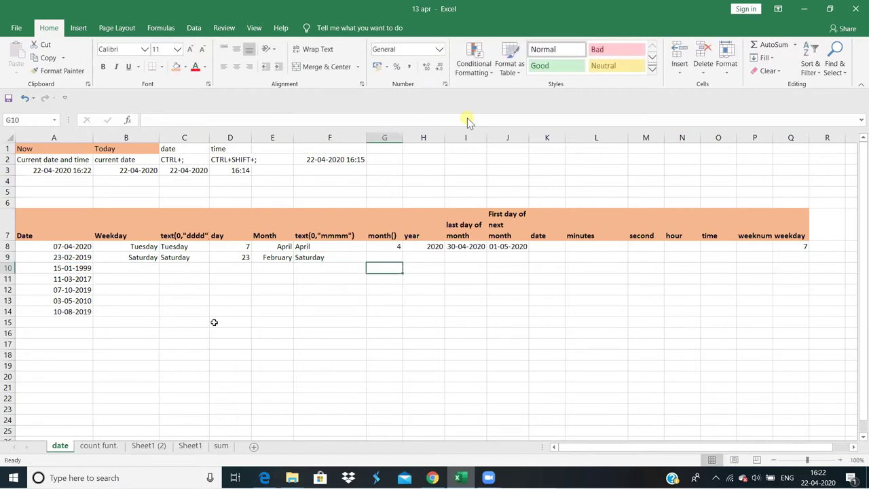
key("Up")
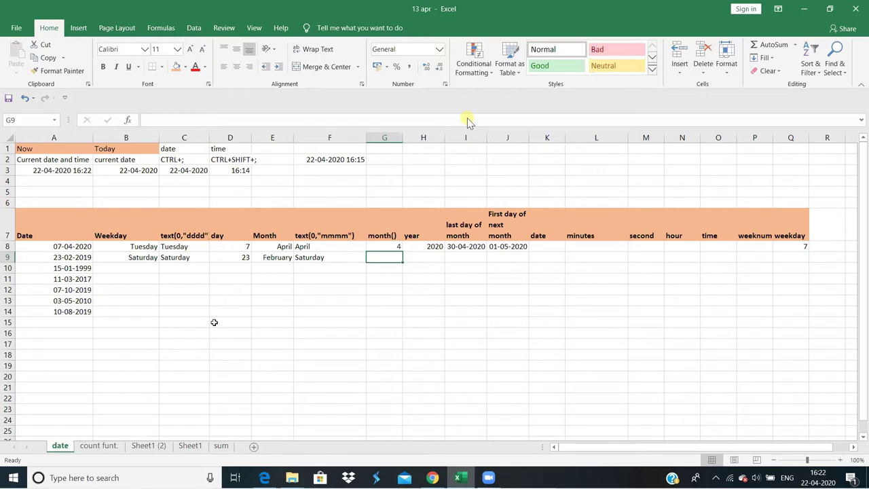
Enter =MONTH(A9) in G9, returning the month number 2
type("=mon")
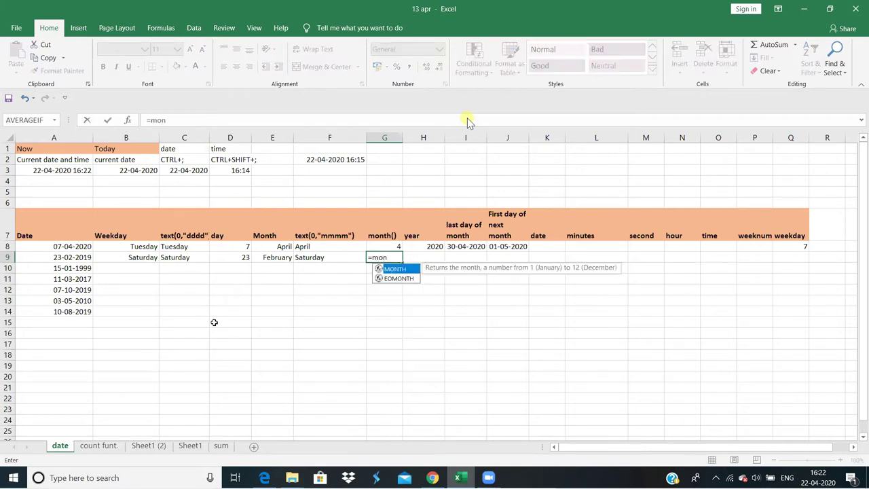
key("Tab")
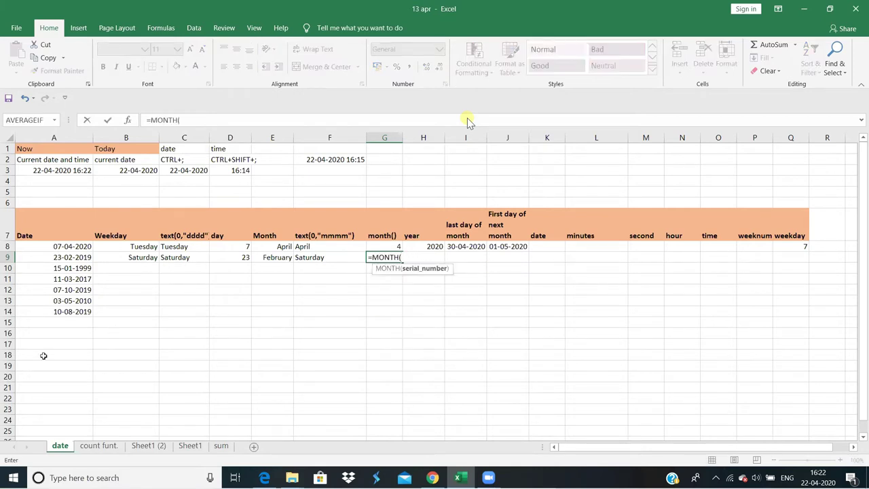
left_click(66, 262)
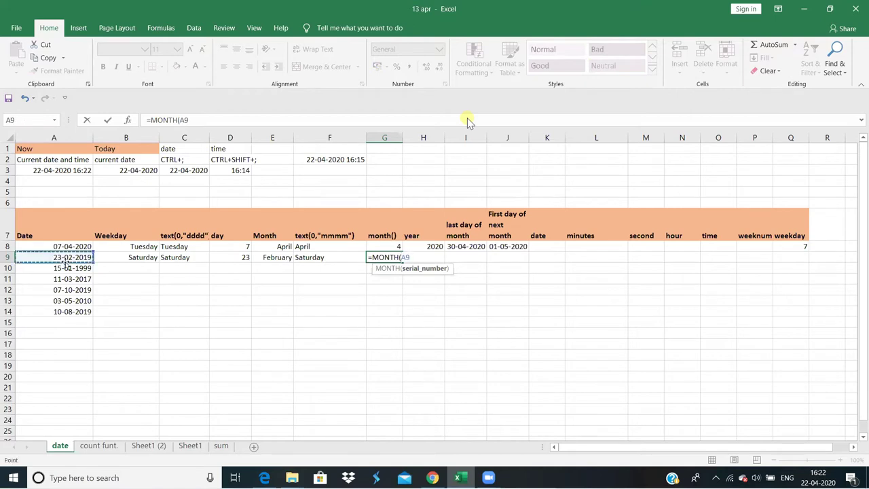
key("Return")
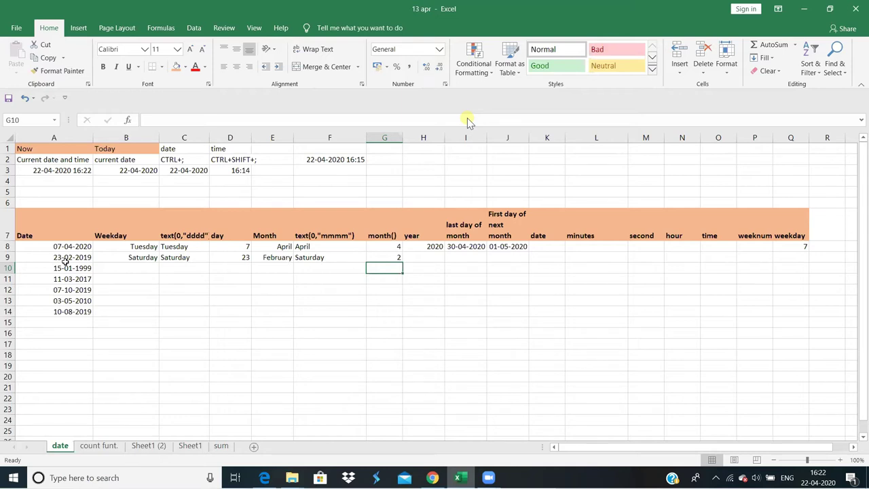
key("Right")
key("Up")
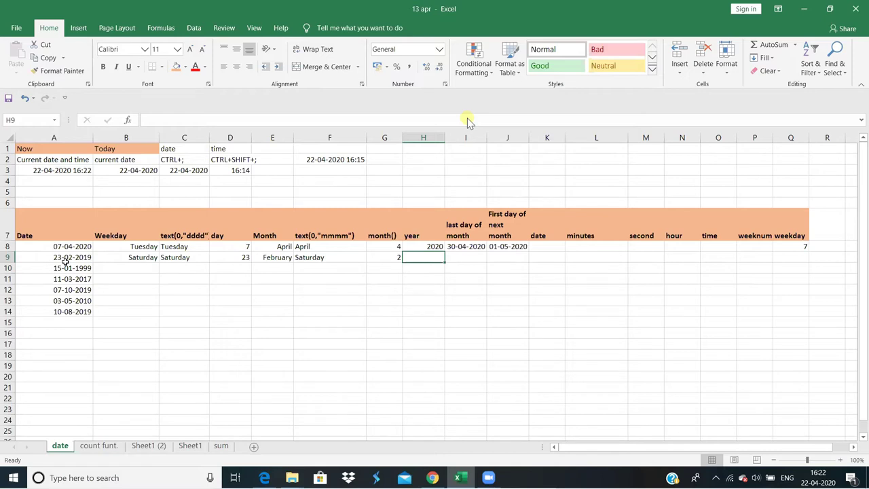
Enter =YEAR(A9) in H9, returning 2019
type("=")
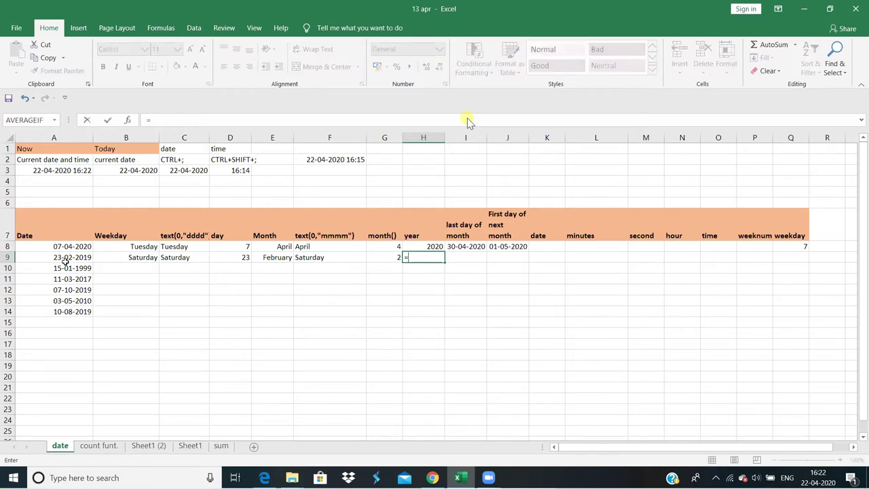
type("ye")
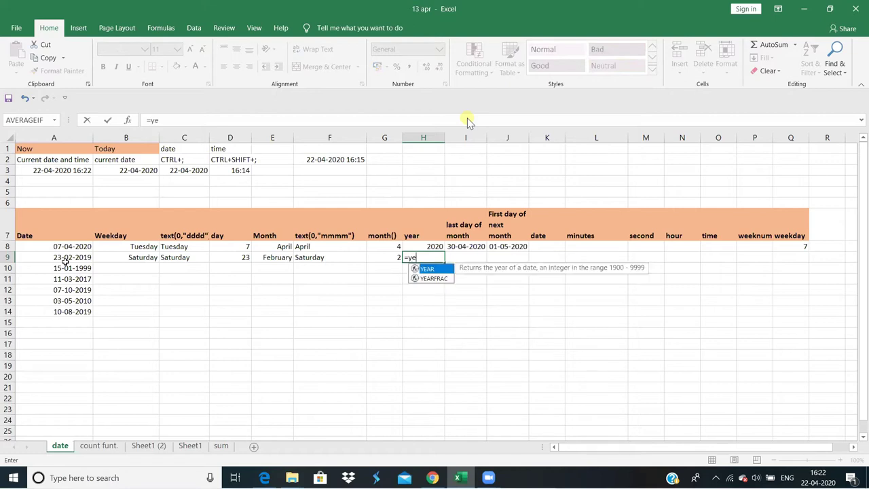
type("ar")
type("(")
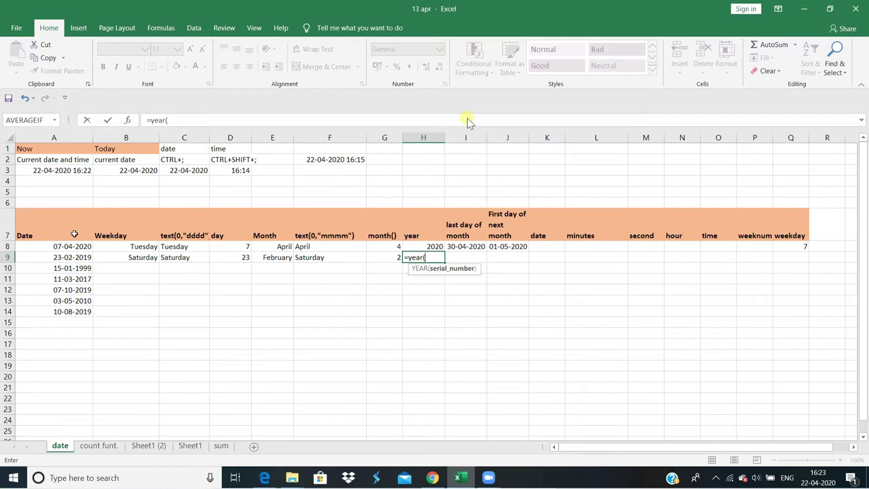
left_click(70, 260)
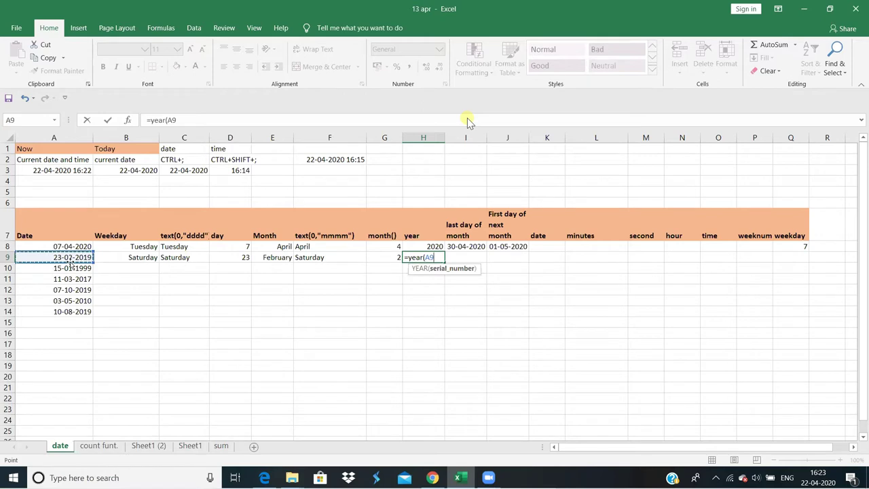
key("Return")
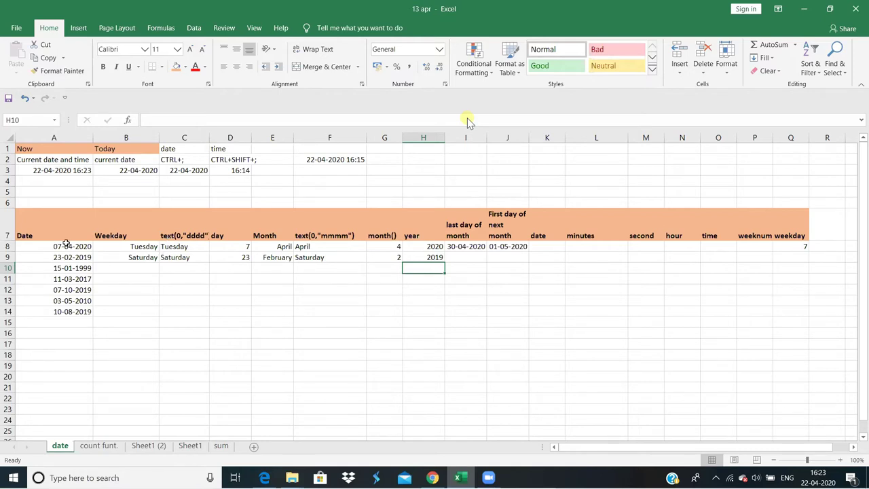
left_click(66, 244)
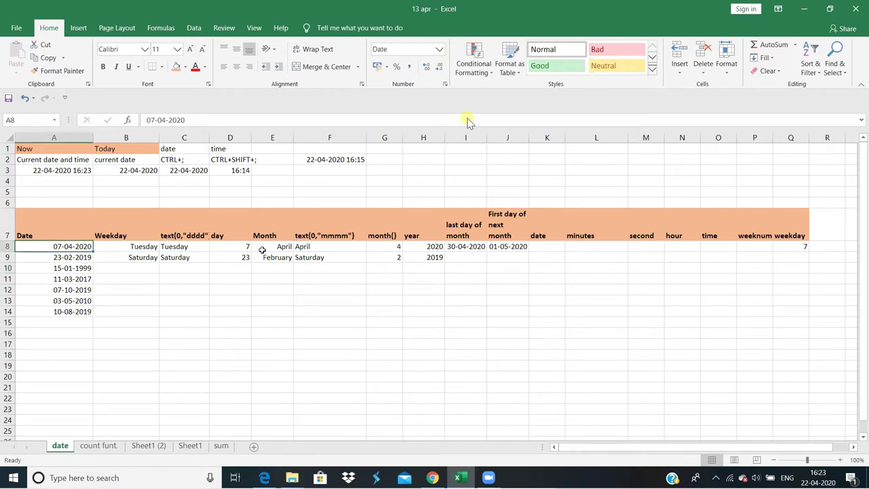
Review the row 8 DAY, MONTH and YEAR formulas and insert a column before last day of month
left_click(233, 245)
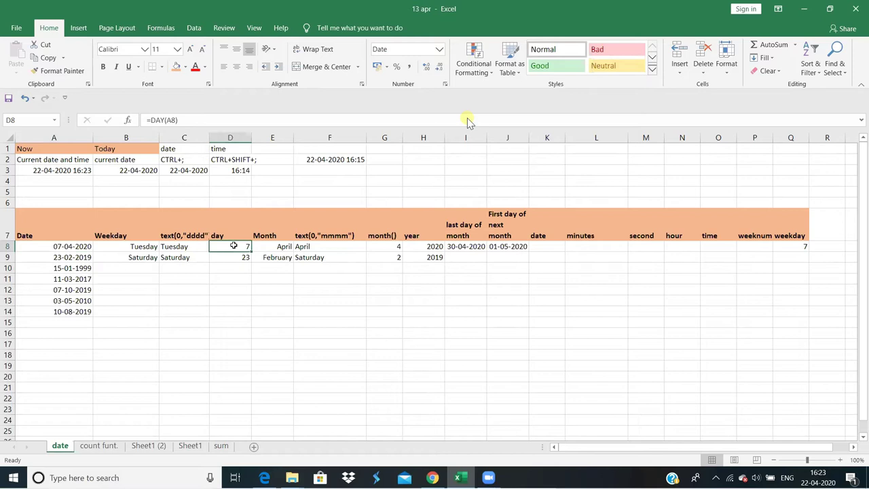
left_click(394, 246)
left_click(436, 249)
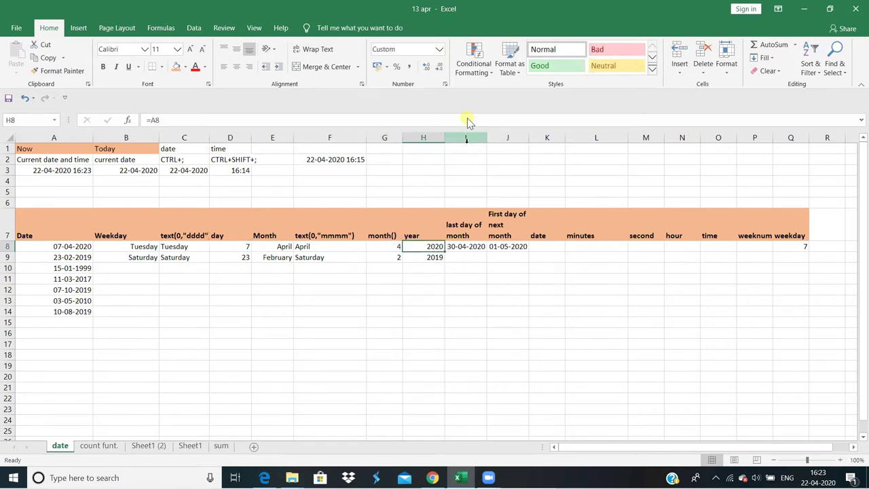
left_click(466, 138)
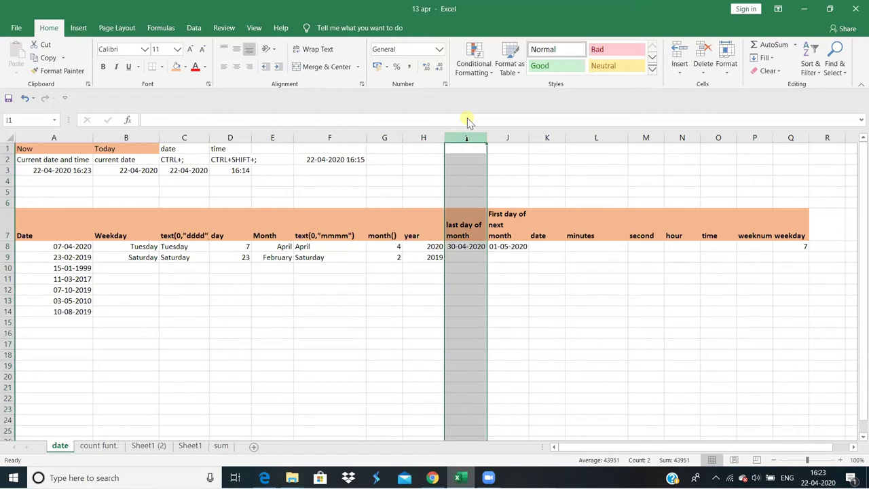
key("ctrl+shift+plus")
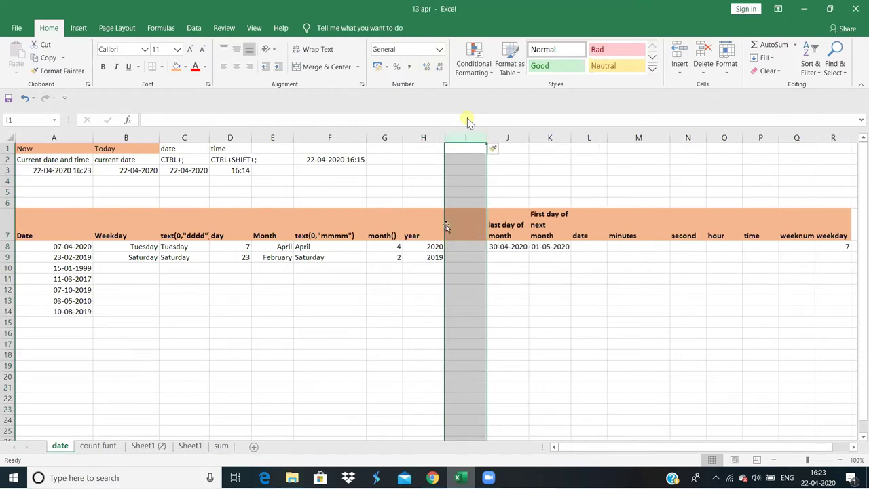
Type the heading 'date' into I7 of the new column
left_click(453, 226)
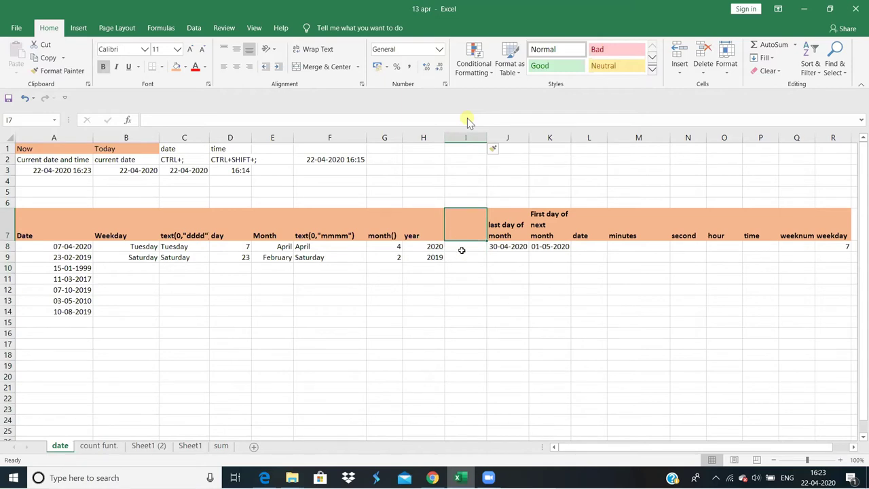
left_click(461, 248)
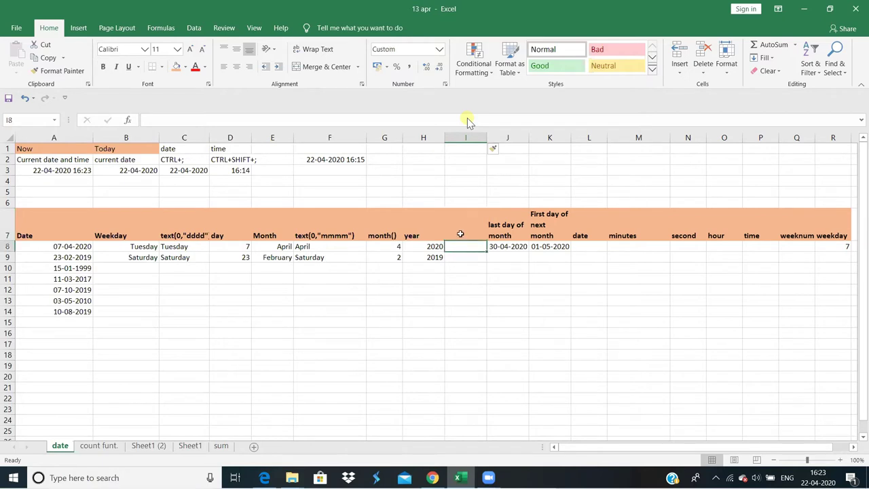
left_click(461, 229)
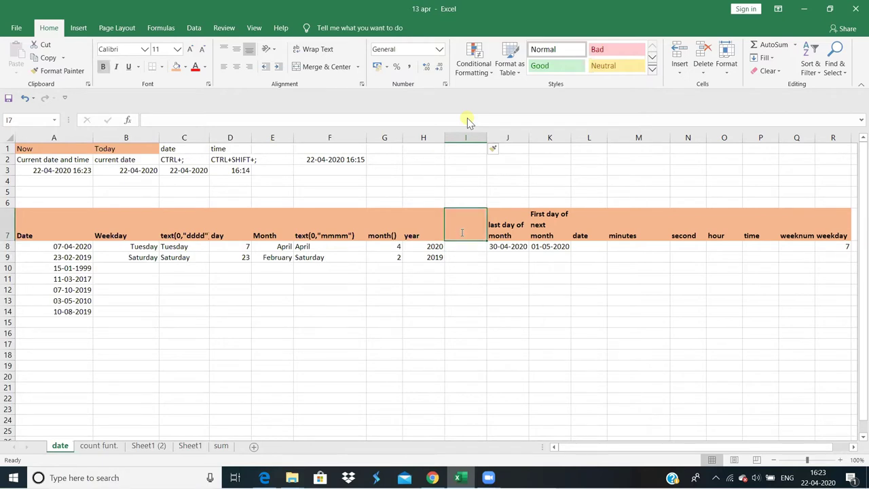
type("date")
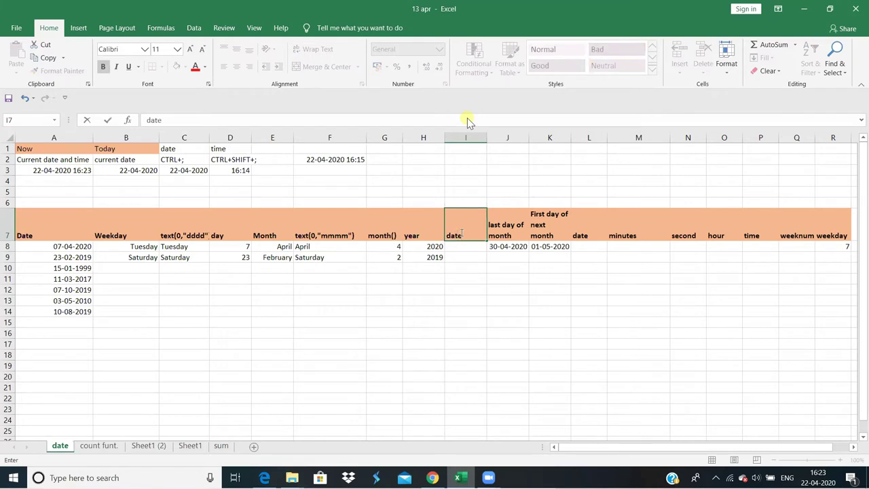
key("Return")
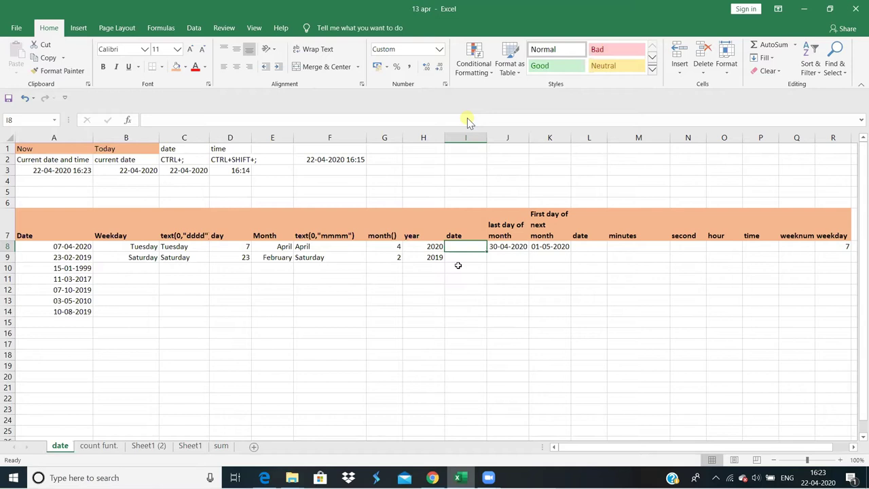
Enter =DATE(H8,G8,D8) in I8, which returns #NUM!
type("=")
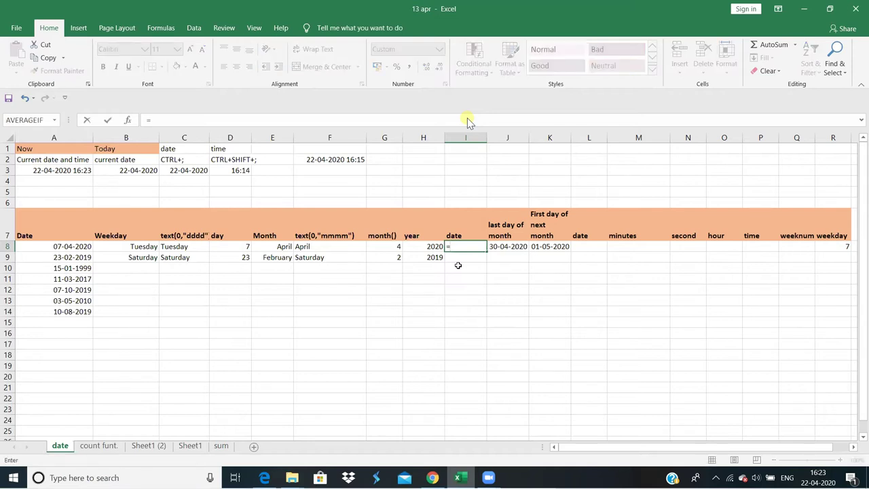
type("dat")
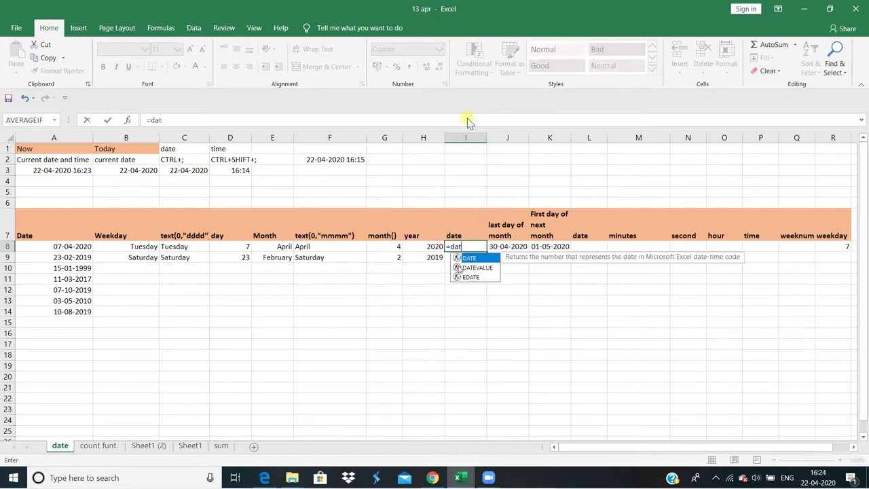
type("e(")
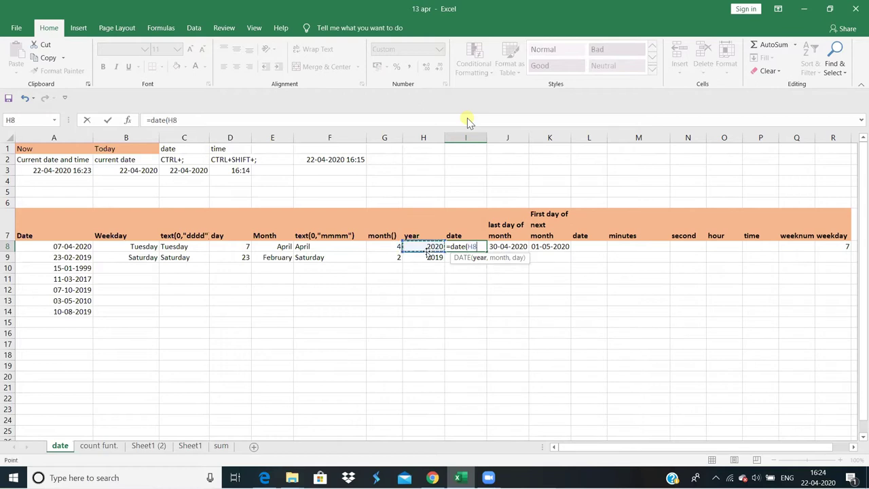
left_click(427, 251)
type(",")
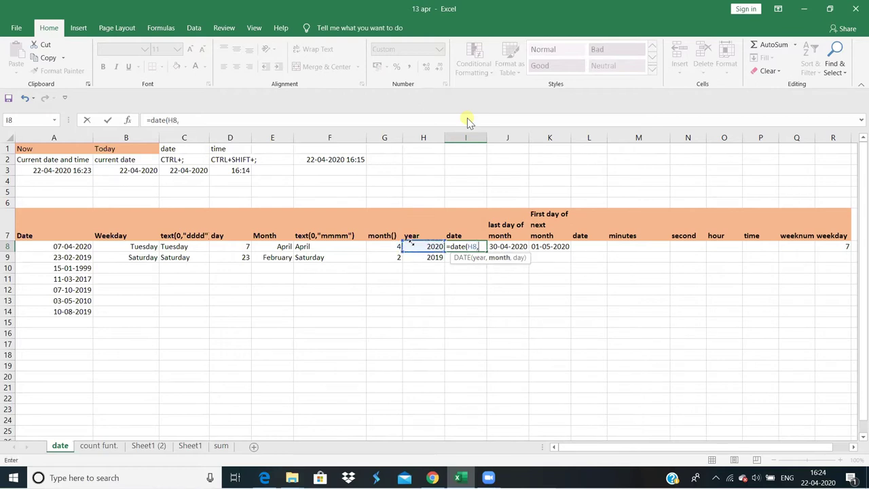
left_click(379, 246)
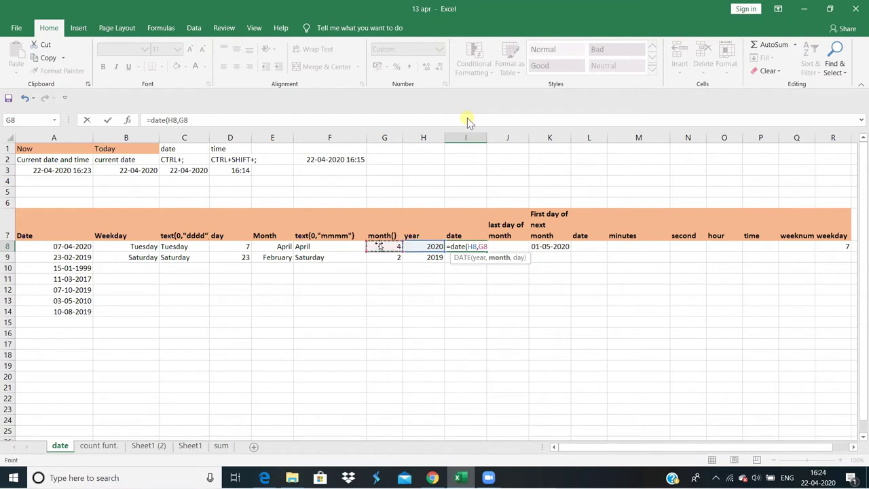
type(",")
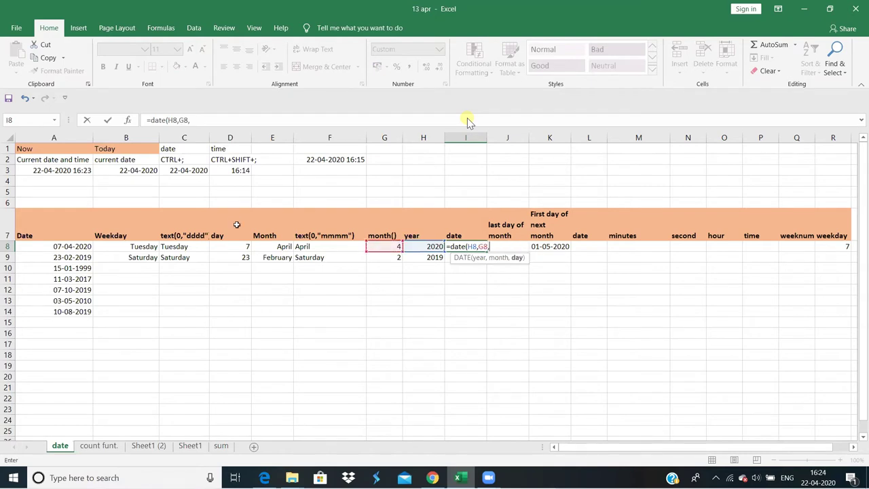
left_click(240, 247)
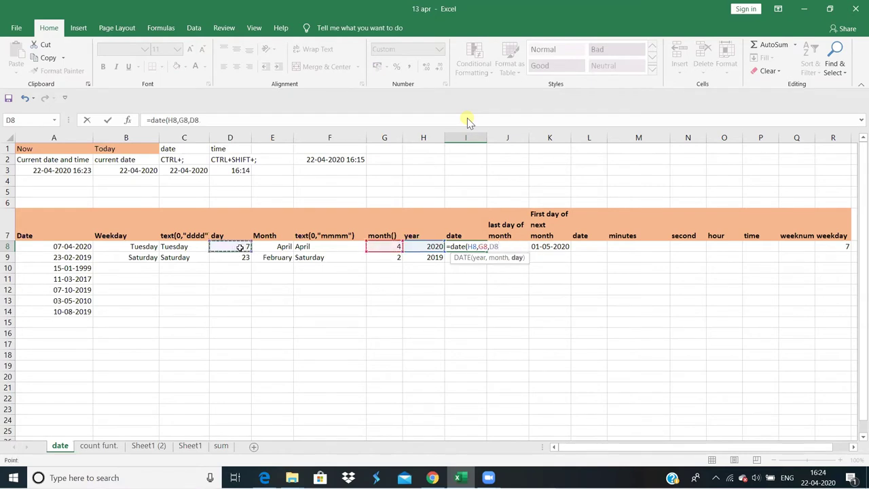
type(")")
key("Return")
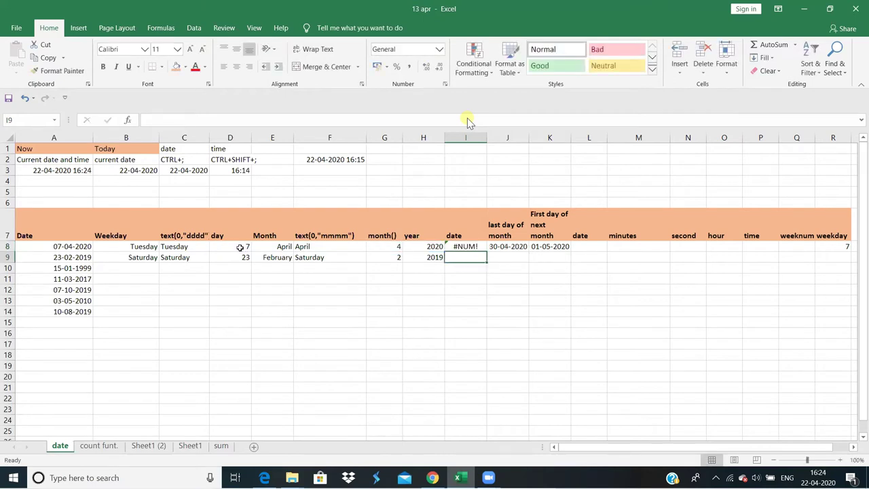
key("Up")
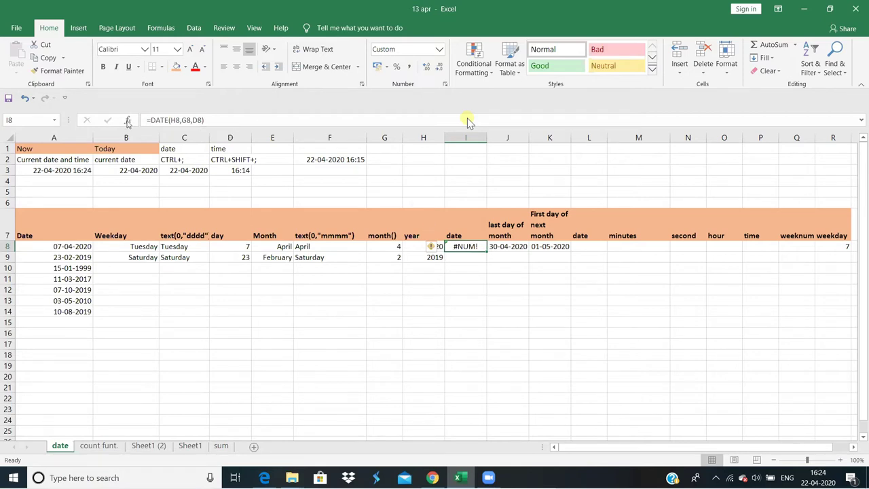
left_click(127, 120)
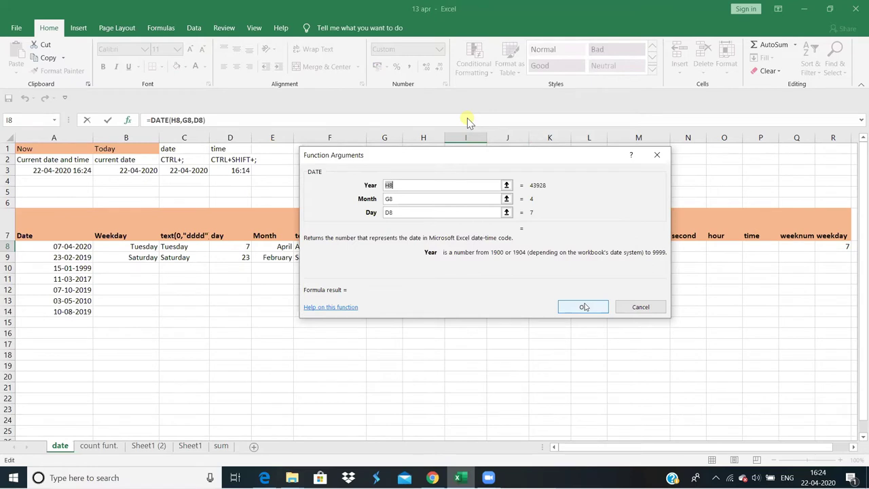
left_click(584, 307)
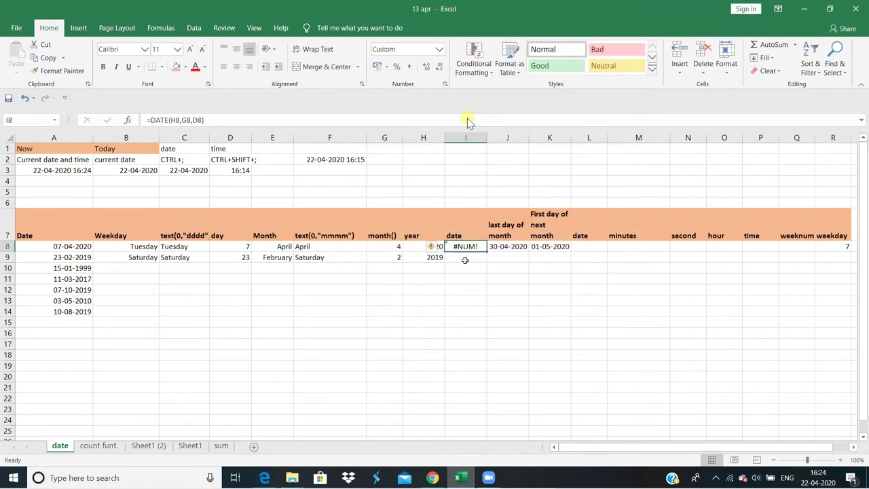
Dismiss the formula error and re-enter =DATE(H8,G8,D8) in I8; it still shows #NUM!
type("=")
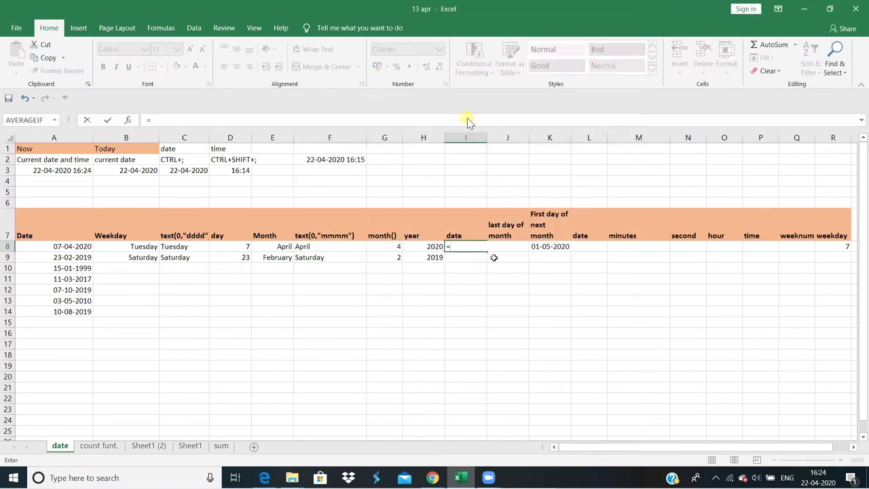
type("da")
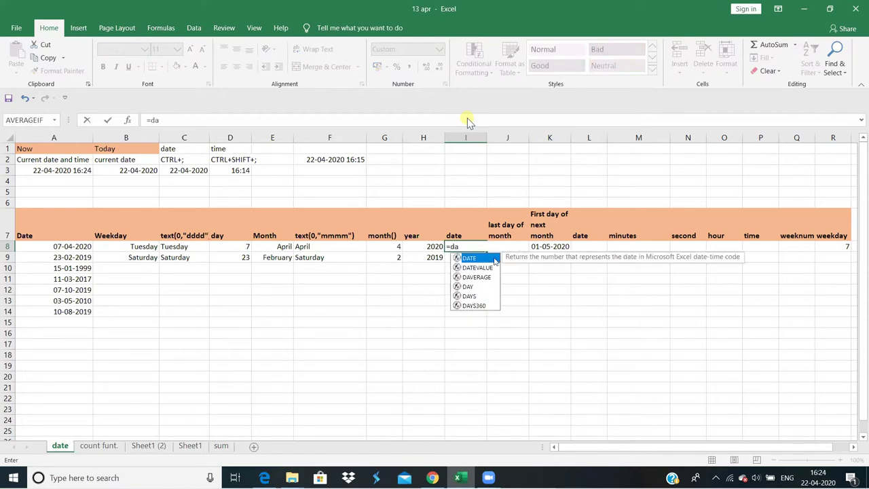
type("te")
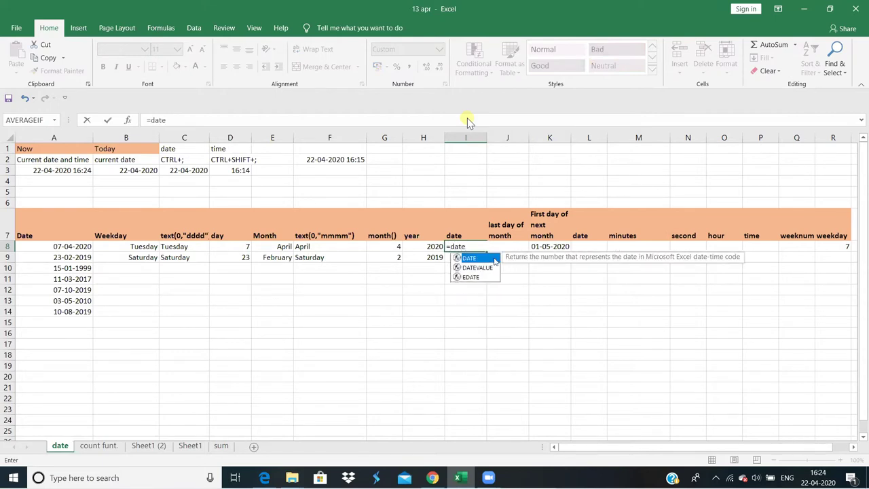
type("(")
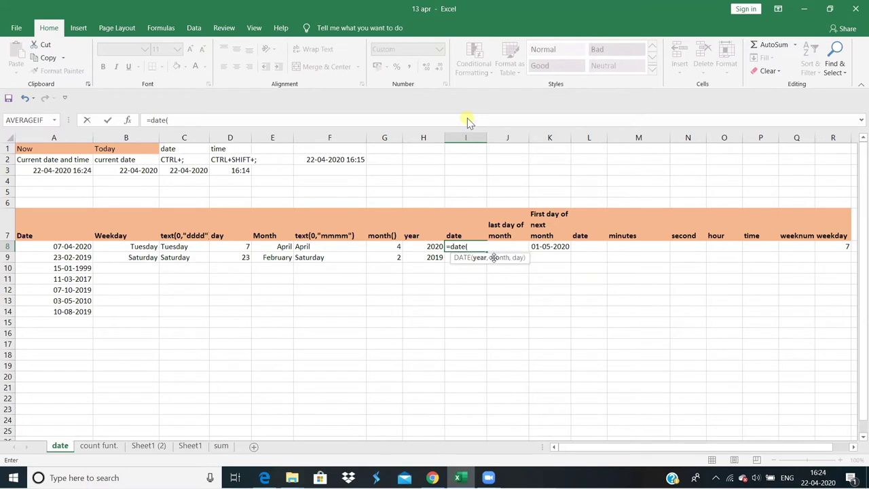
type("\"")
key("Return")
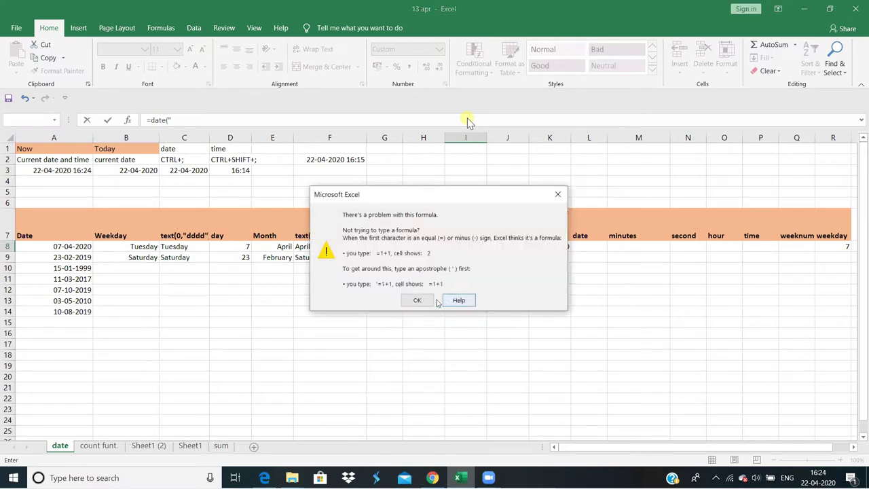
left_click(428, 300)
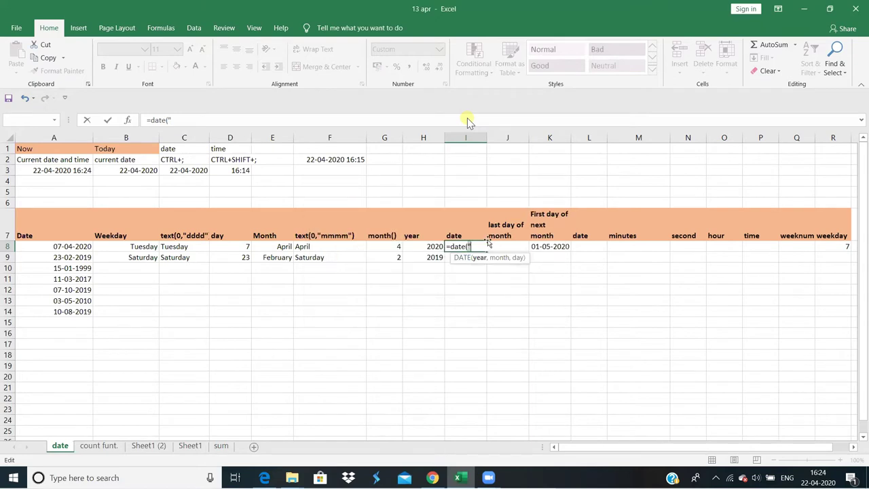
left_click(421, 249)
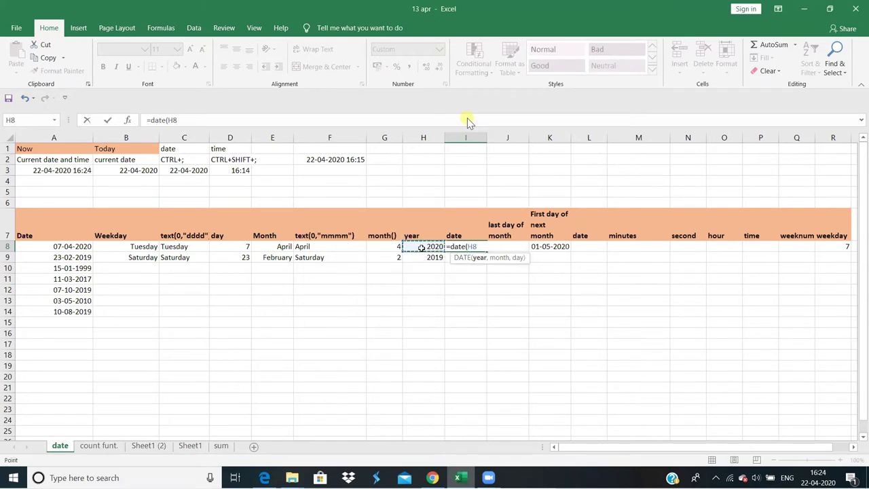
type(",")
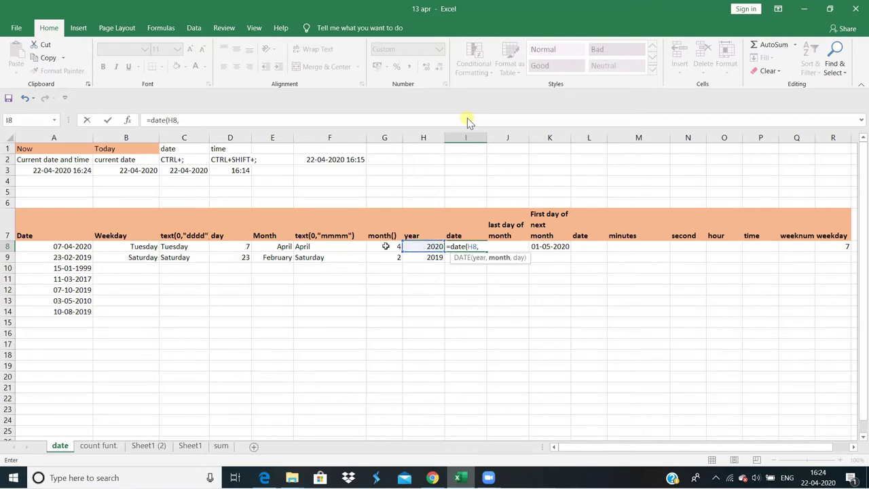
left_click(384, 247)
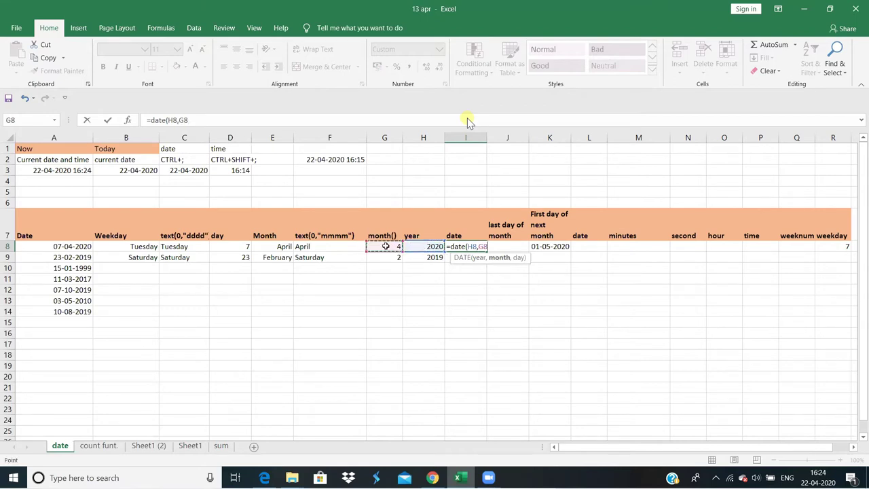
type(",")
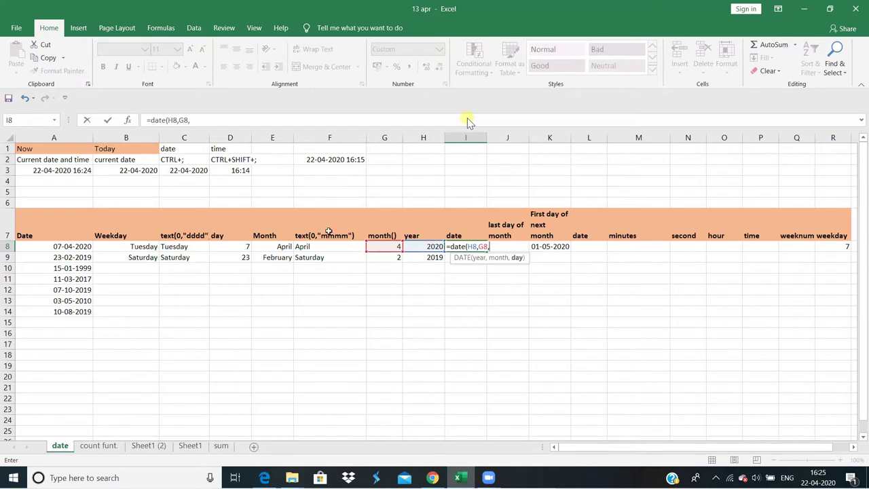
left_click(245, 248)
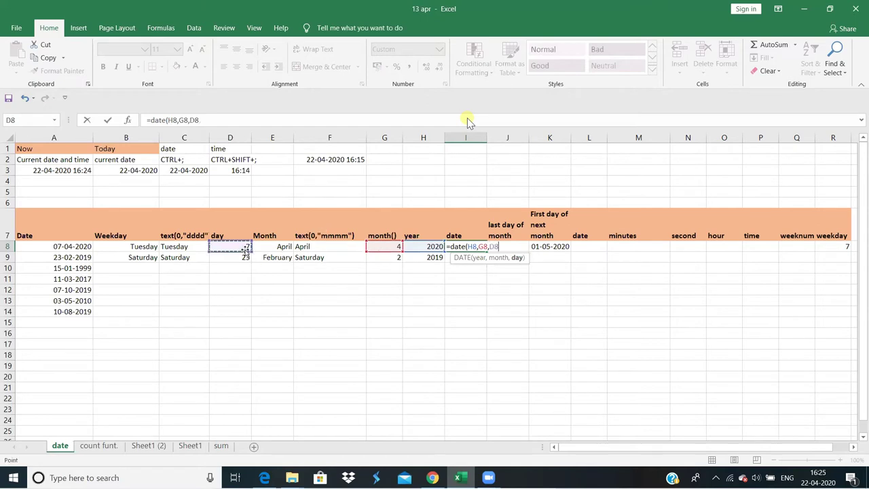
type(")")
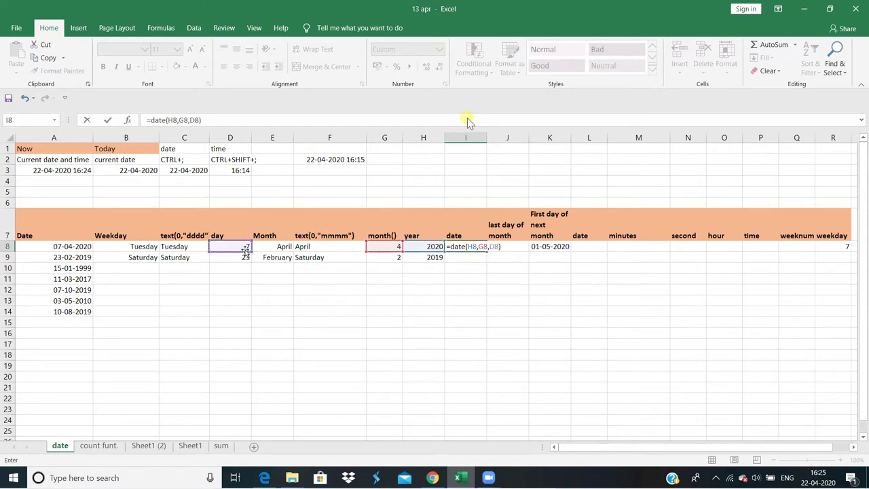
key("Return")
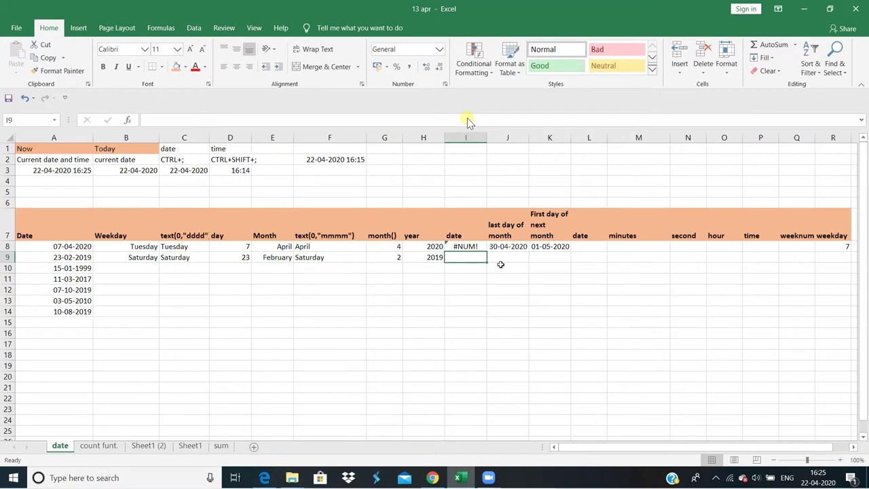
Switch I8's number format to Short Date, then back to General
left_click(470, 246)
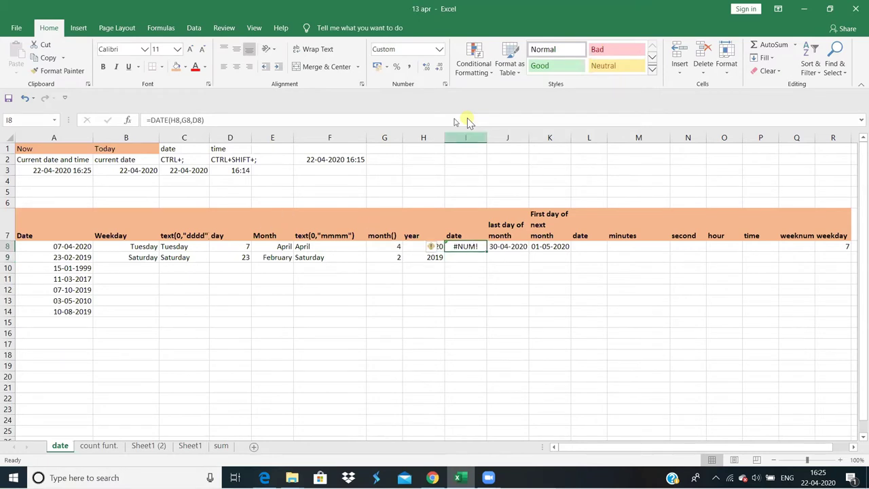
left_click(440, 49)
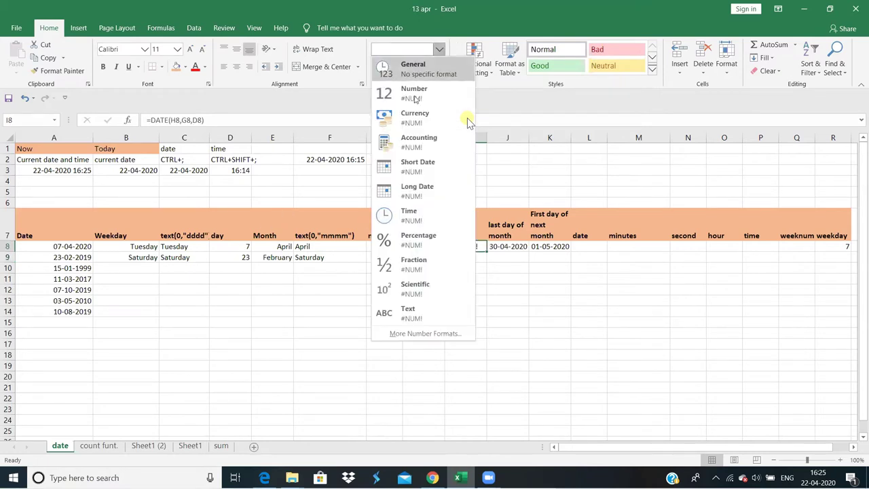
left_click(414, 166)
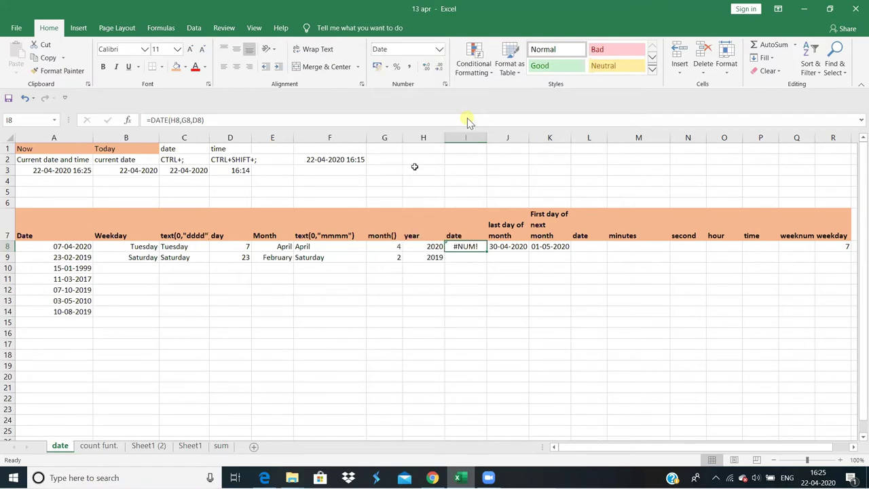
left_click(439, 48)
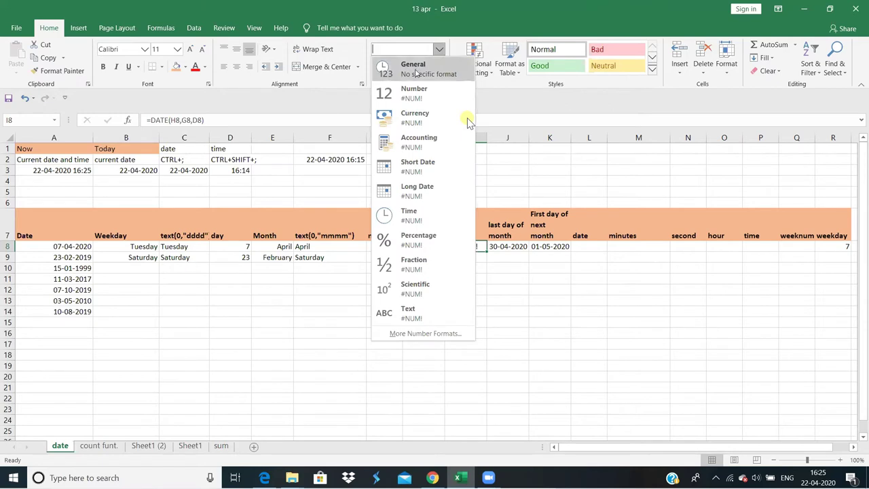
left_click(417, 64)
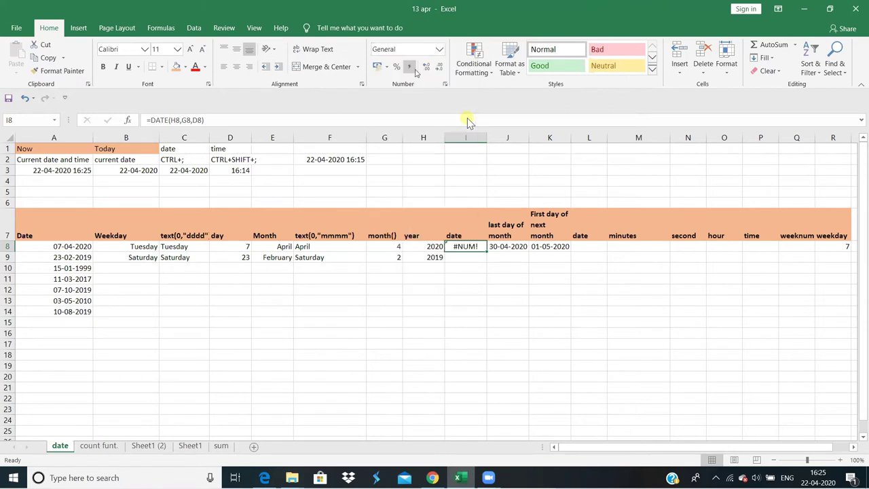
Clear the failing DATE formula from I8, leaving the cell empty
left_click(468, 261)
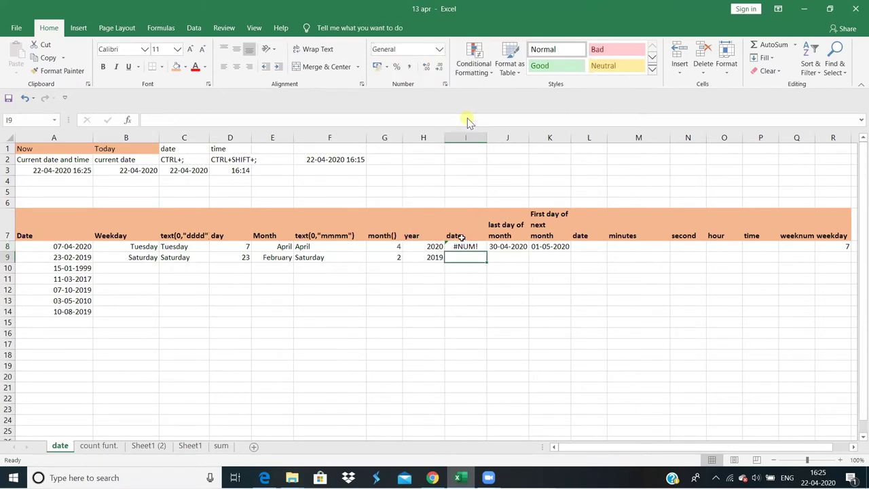
left_click(461, 246)
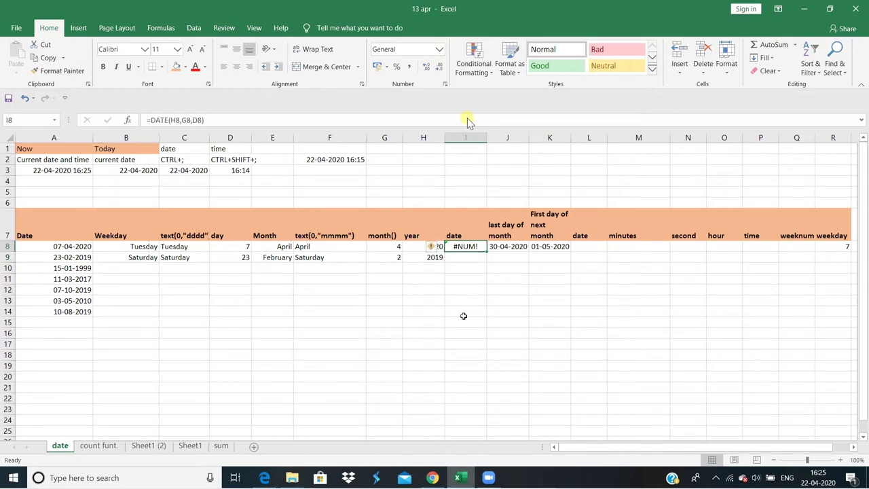
type("=")
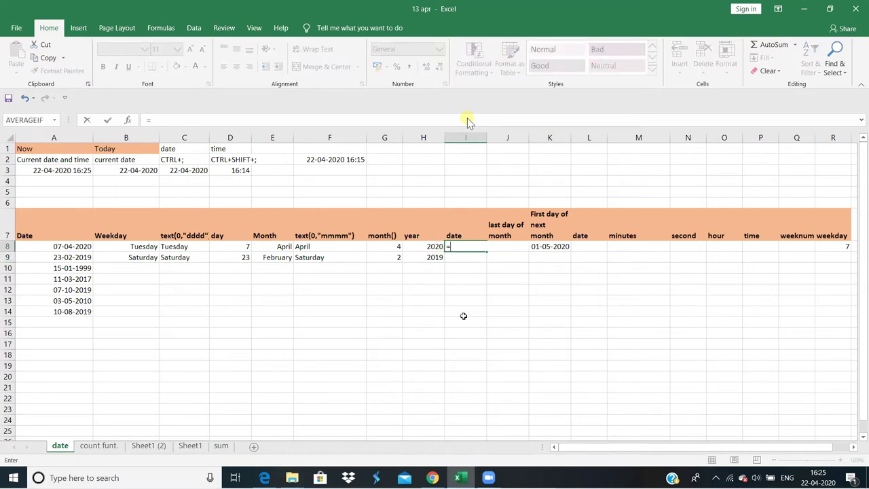
key("BackSpace")
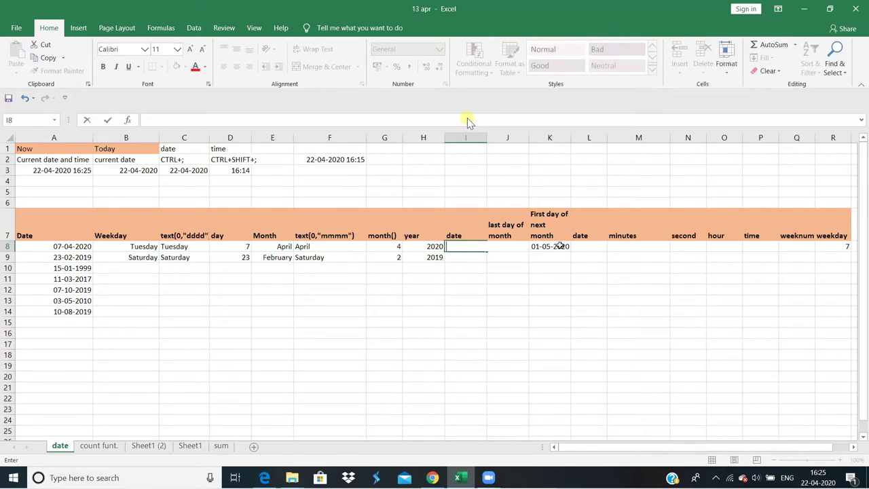
left_click(509, 266)
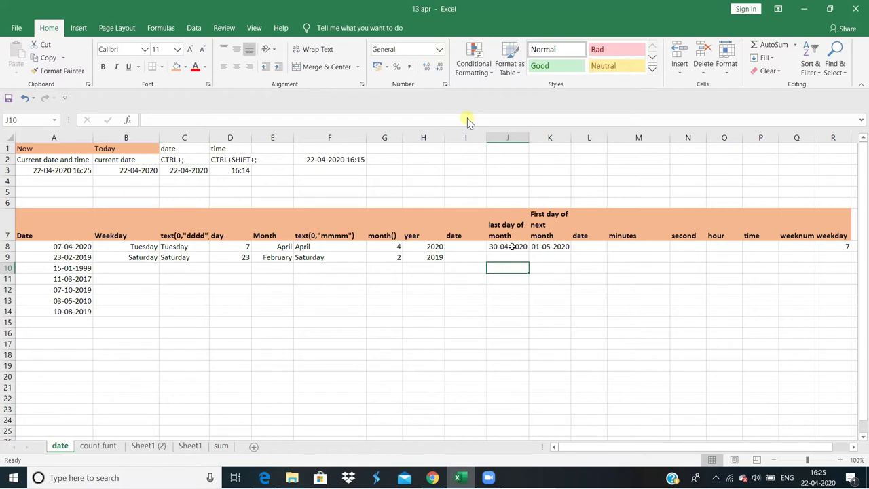
Enter =EOMONTH(A9,0) in J9, which shows the serial 43524
left_click(512, 246)
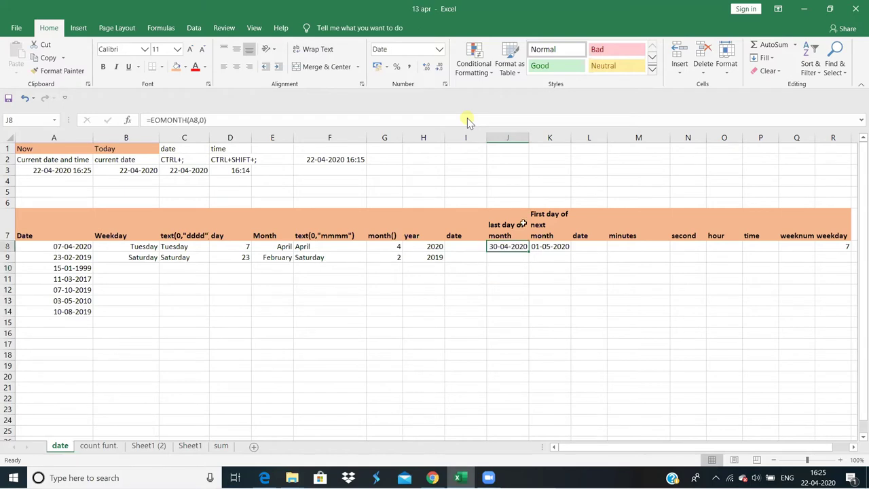
left_click(509, 224)
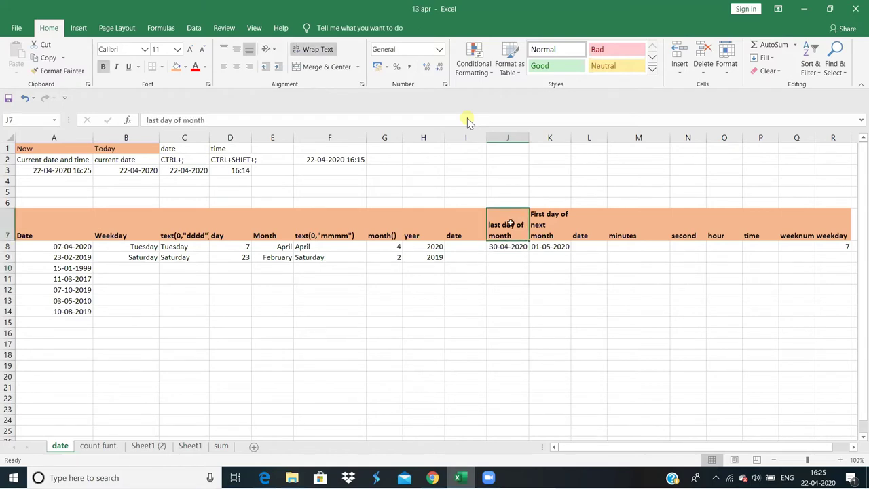
left_click(506, 256)
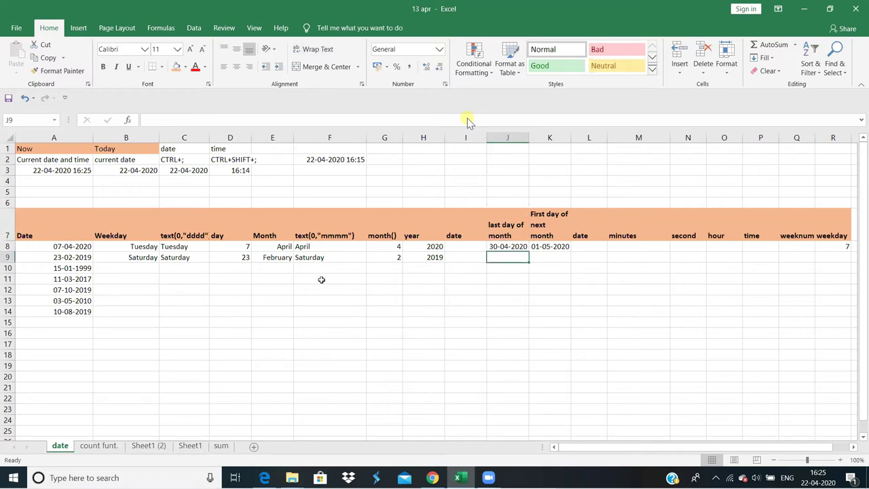
type("=")
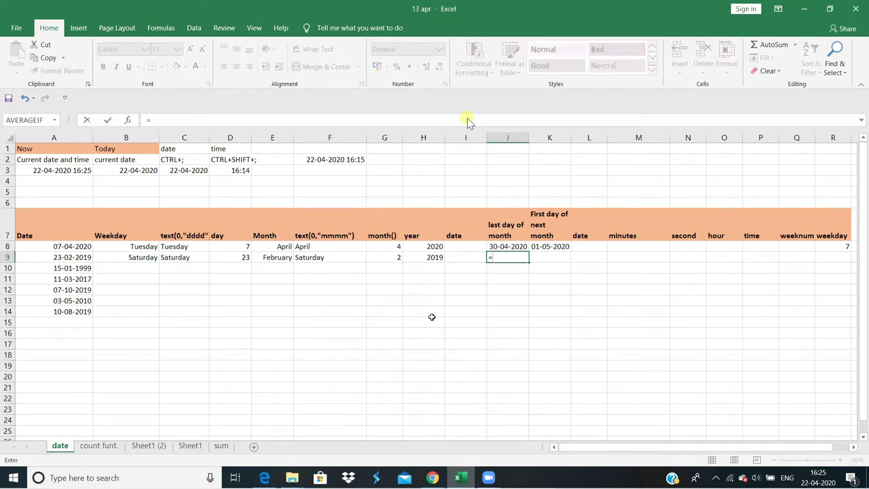
type("e")
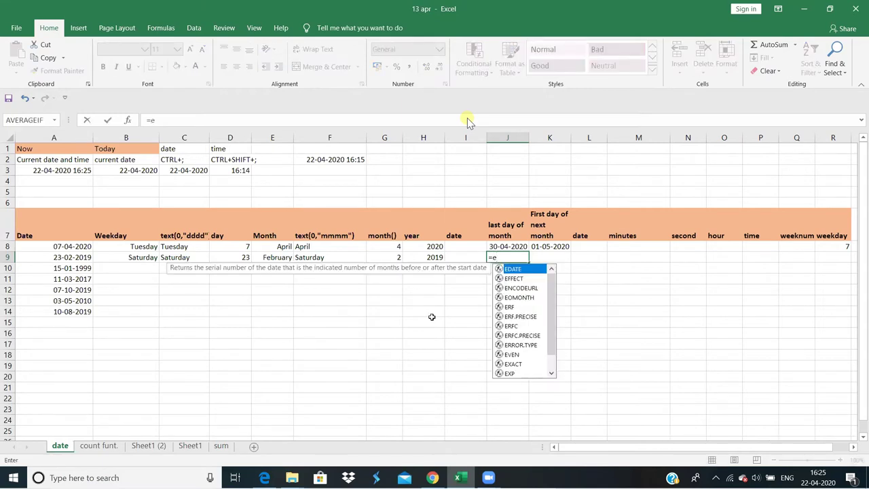
type("o")
key("Tab")
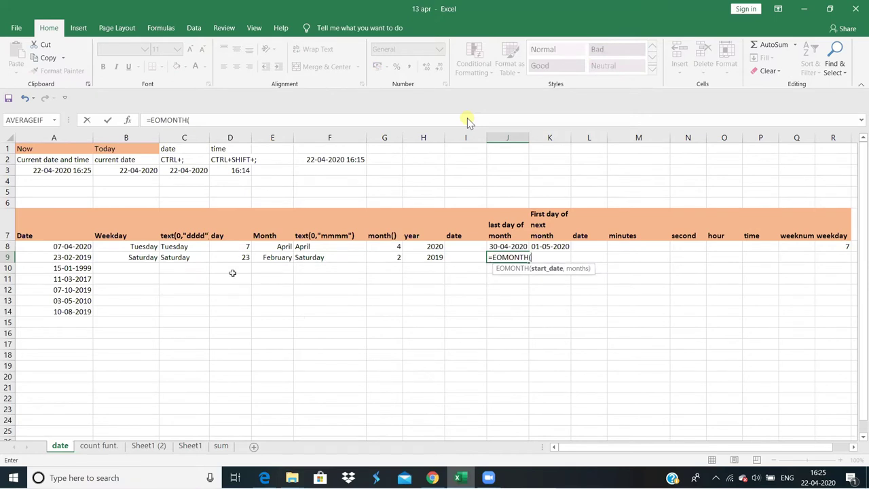
left_click(72, 258)
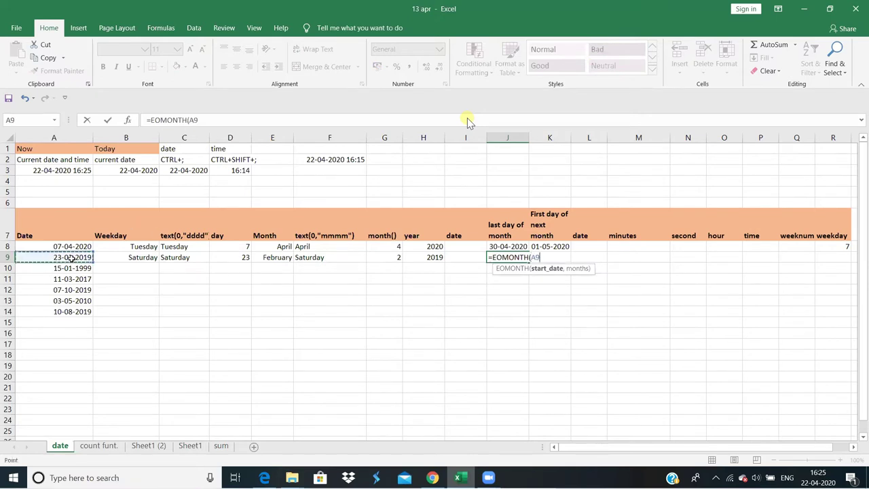
type(",")
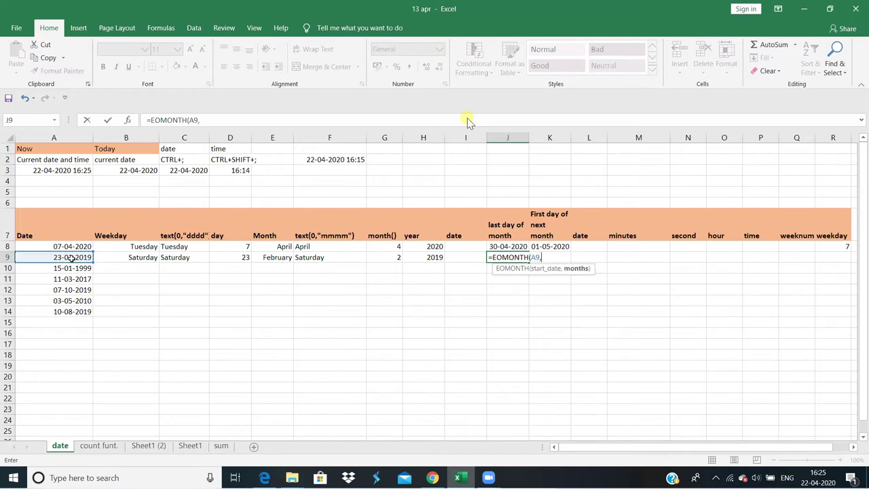
type("0")
type(")")
key("Return")
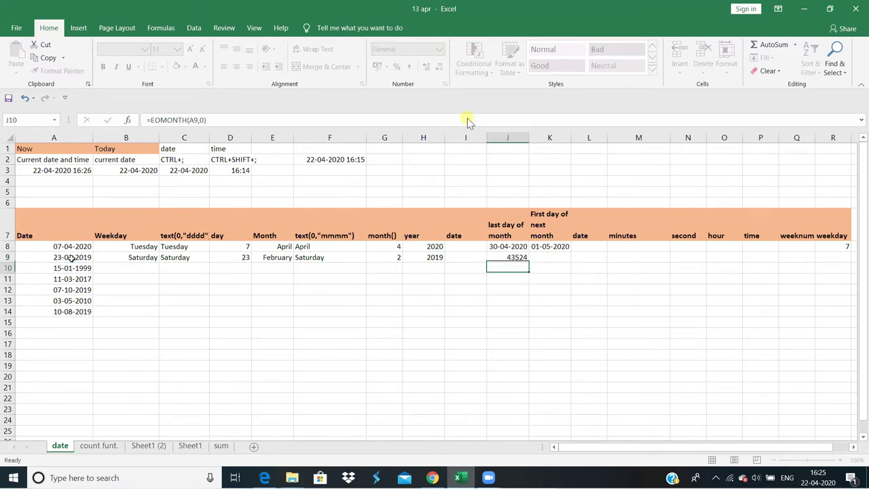
key("Up")
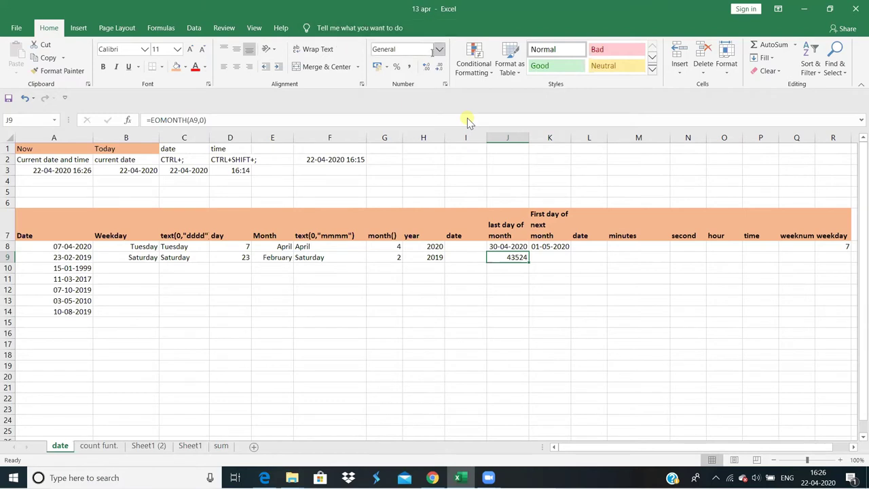
Format J9 as Short Date so it displays 28-02-2019
left_click(441, 53)
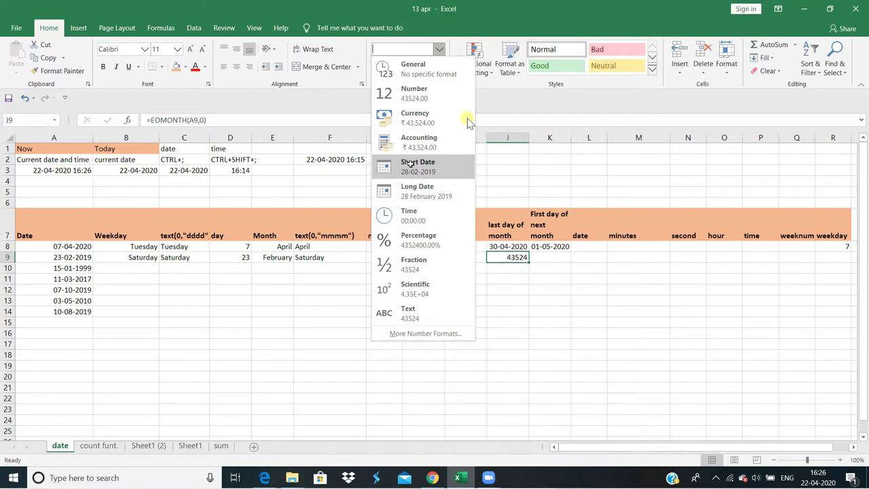
left_click(411, 167)
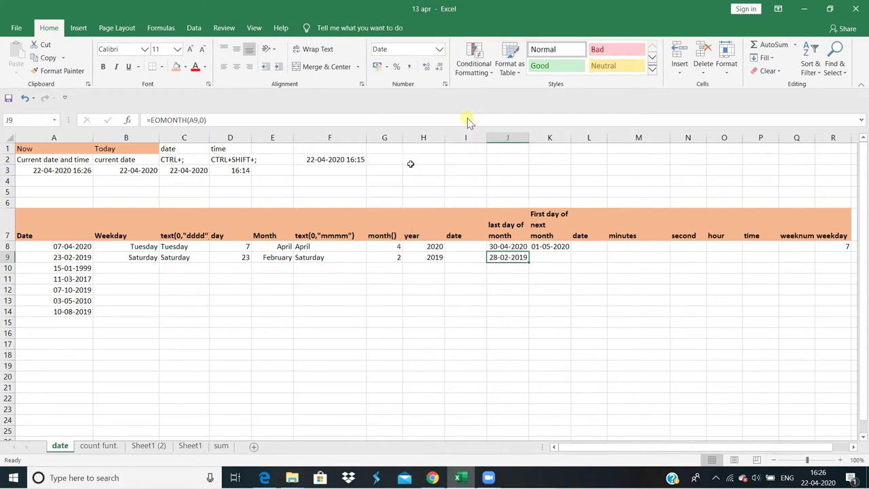
left_click(498, 294)
left_click(508, 256)
left_click(544, 254)
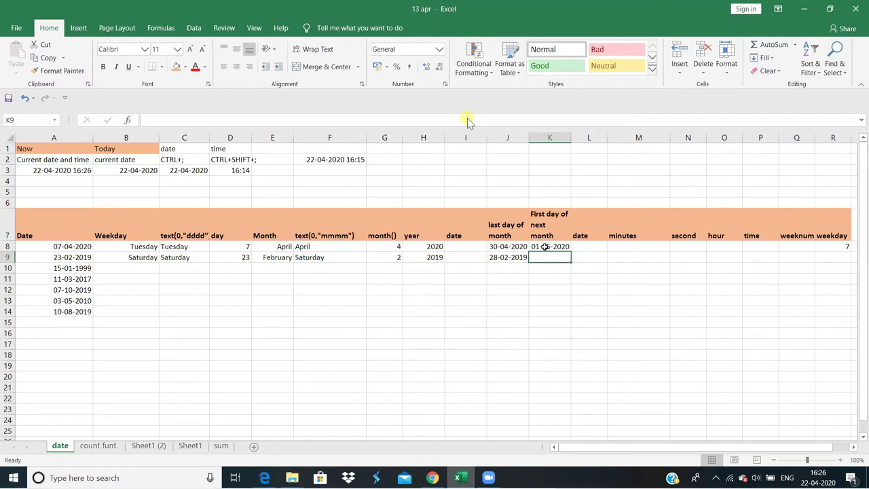
After checking K8's formula, enter =EOMONTH(A9,0)+1 in K9 so it shows 01-03-2019
left_click(545, 246)
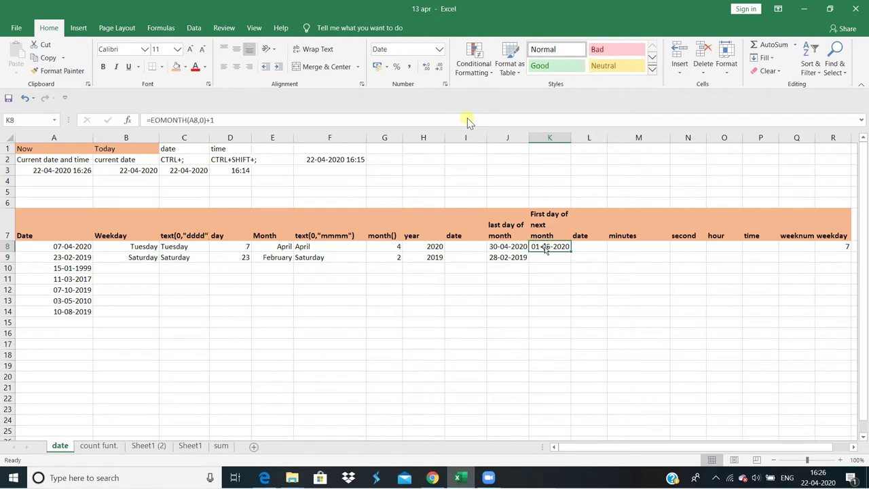
left_click(545, 257)
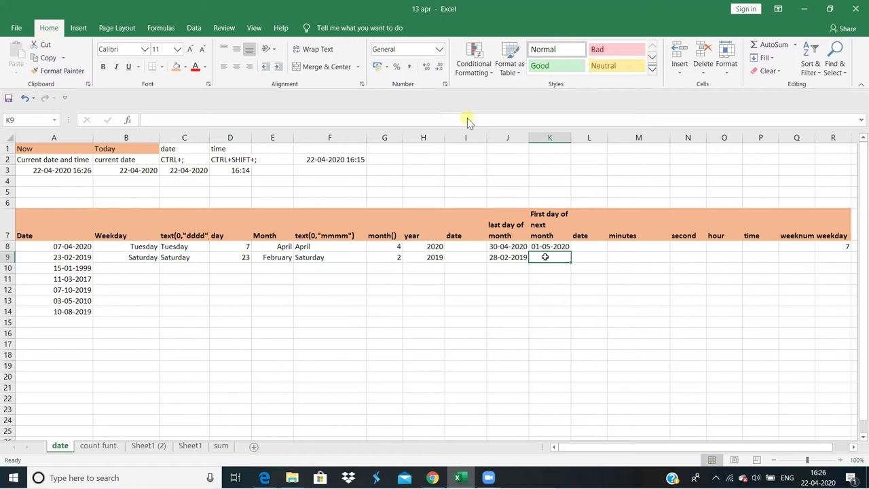
type("=e")
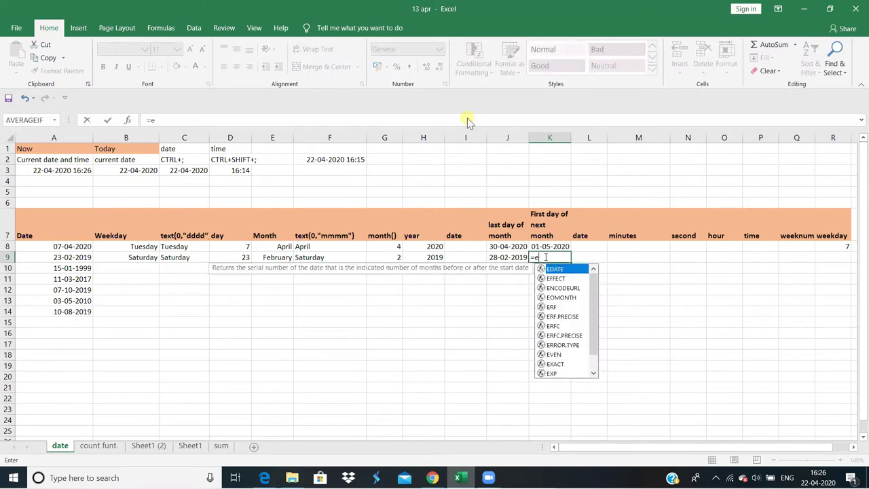
type("o")
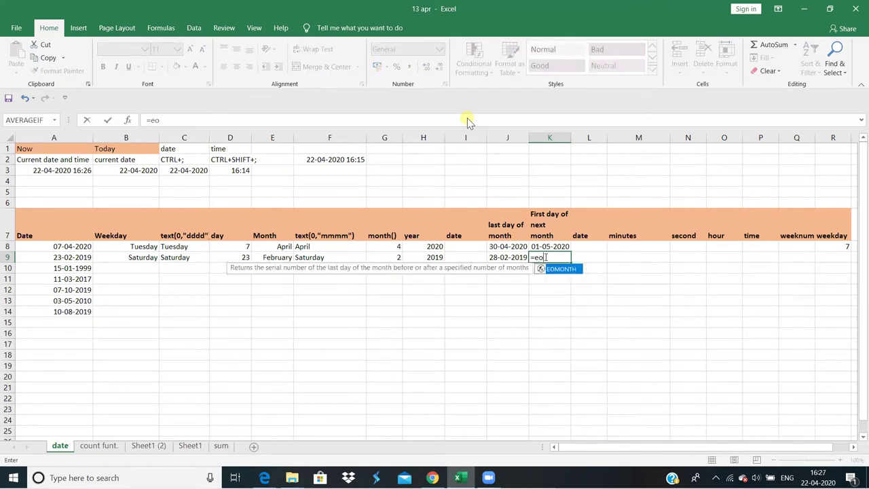
key("Tab")
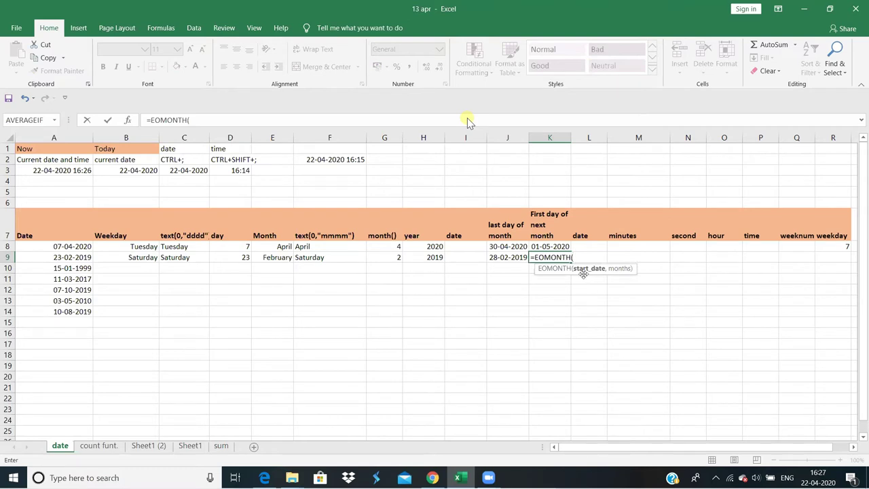
left_click(69, 256)
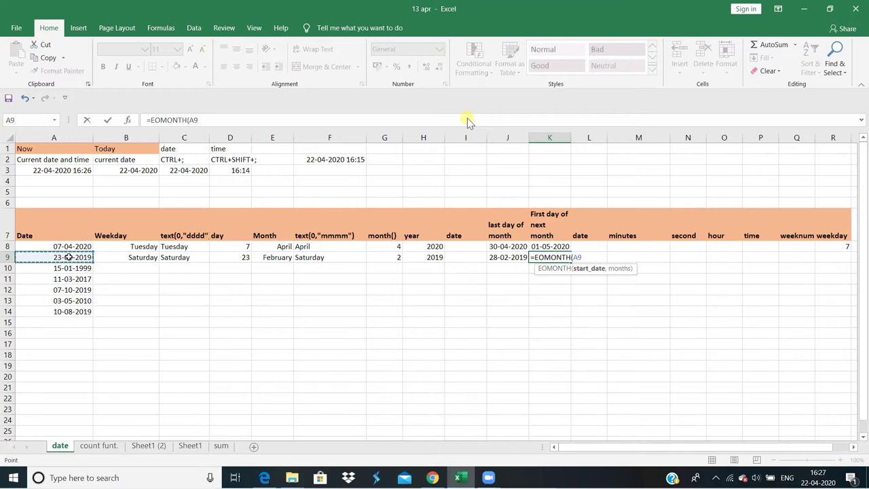
type(",0")
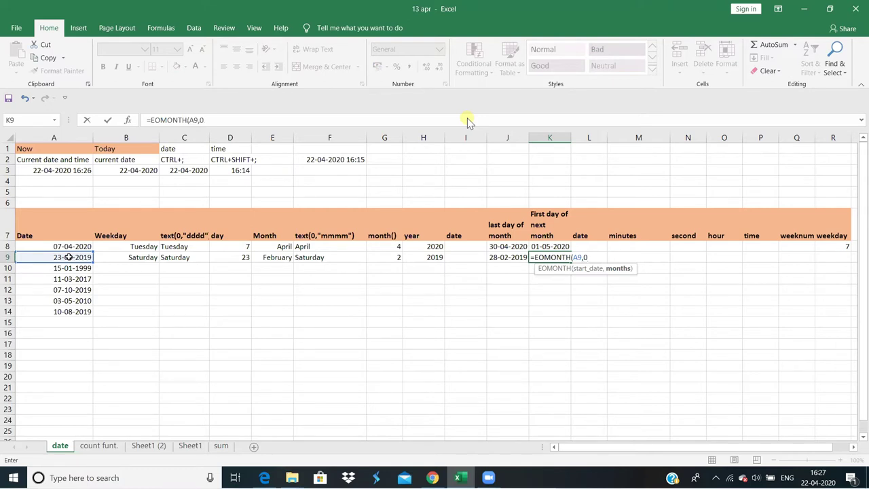
type(")")
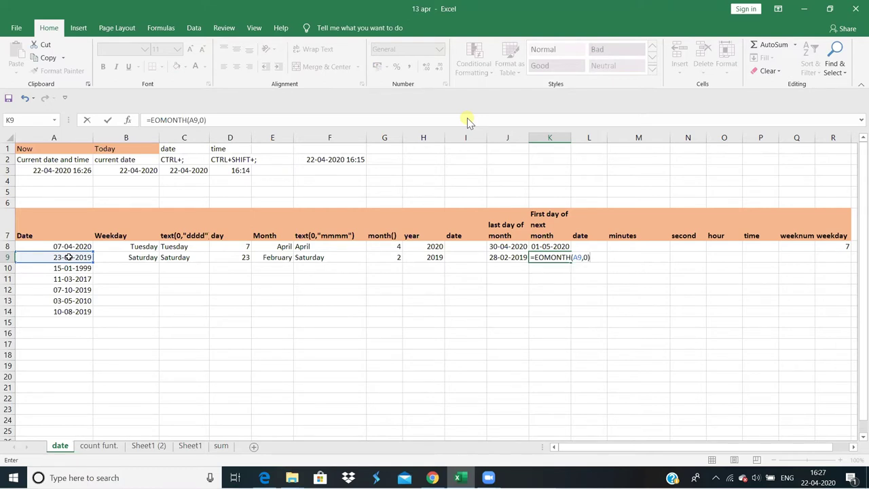
type("+1")
key("Return")
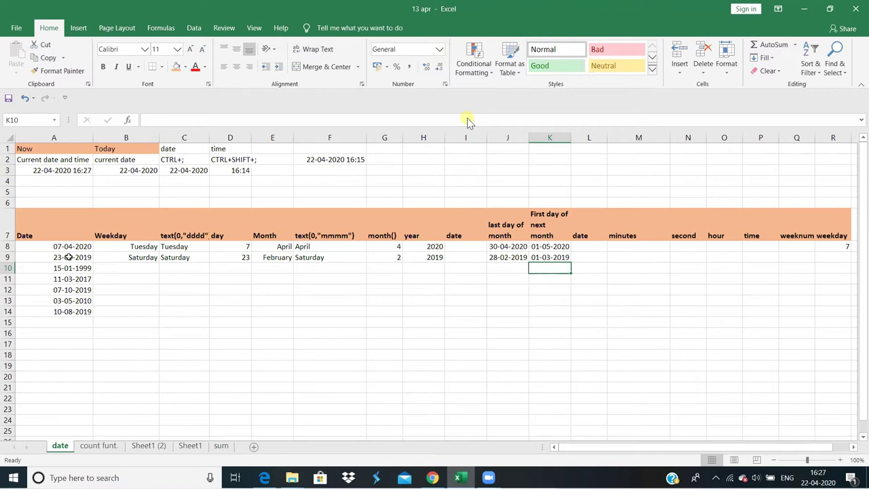
Enter =MINUTE(A3) in M8, returning 28 minutes
left_click(629, 246)
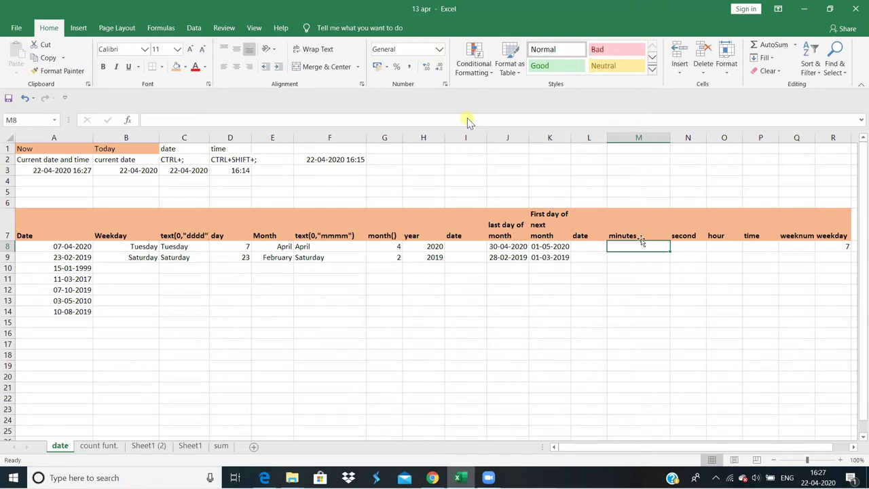
type("=")
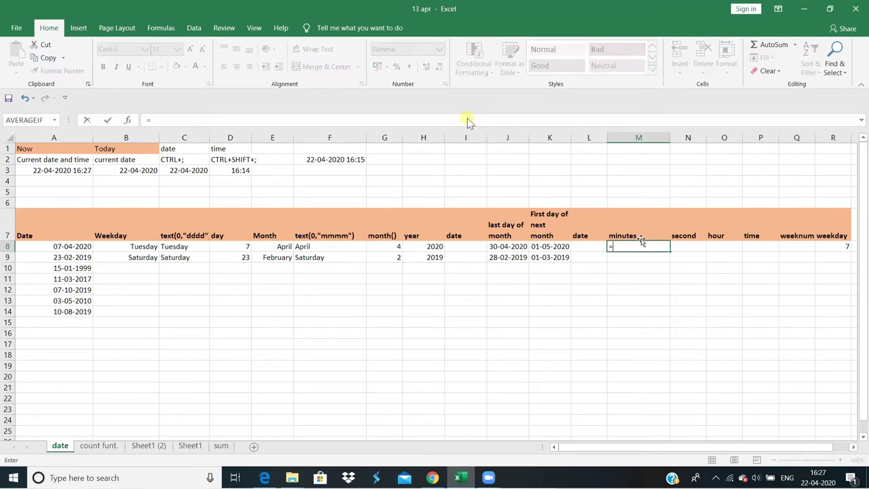
type("min")
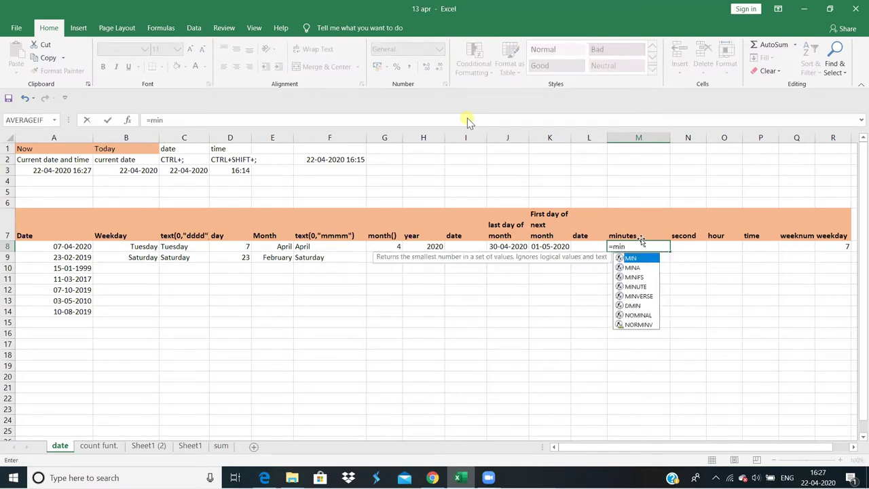
type("u")
key("Tab")
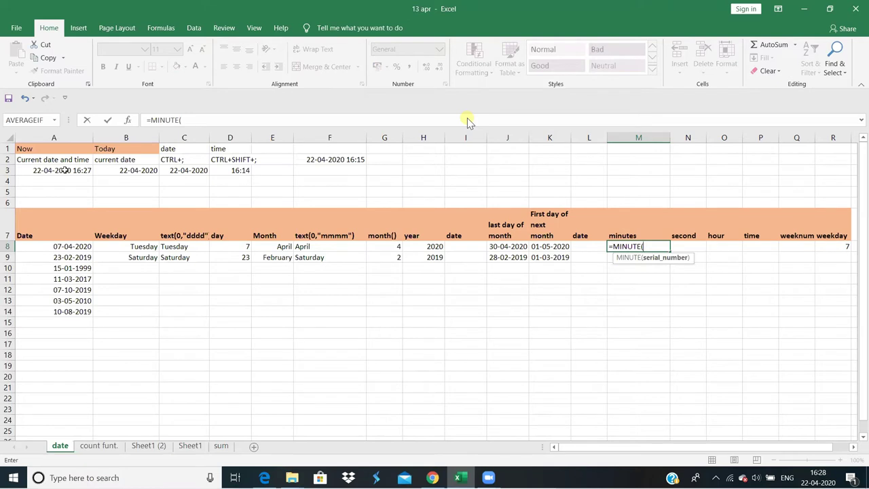
left_click(65, 171)
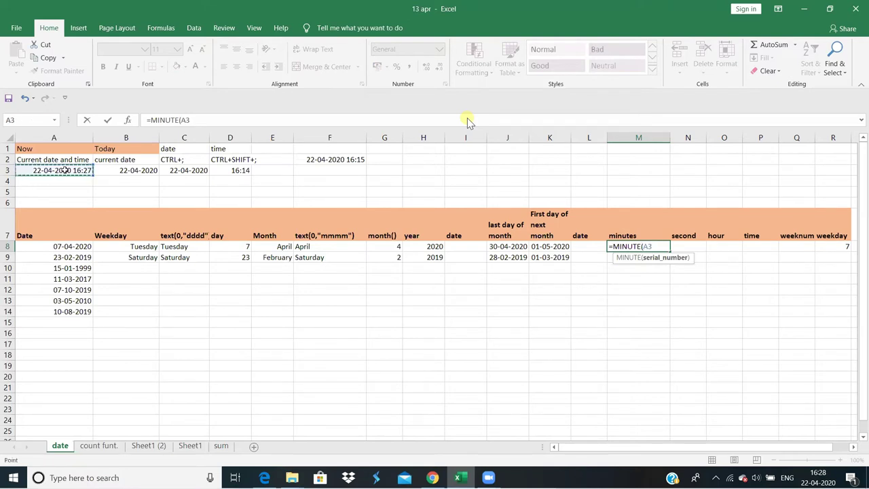
type(")")
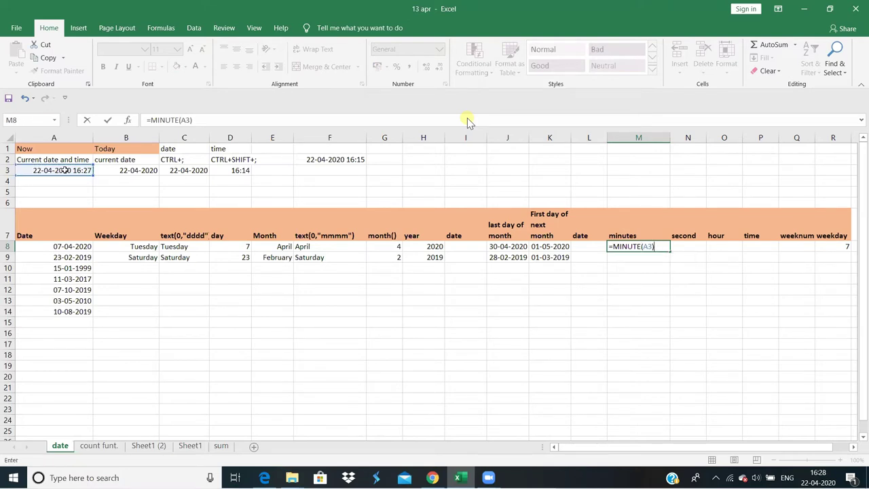
key("Return")
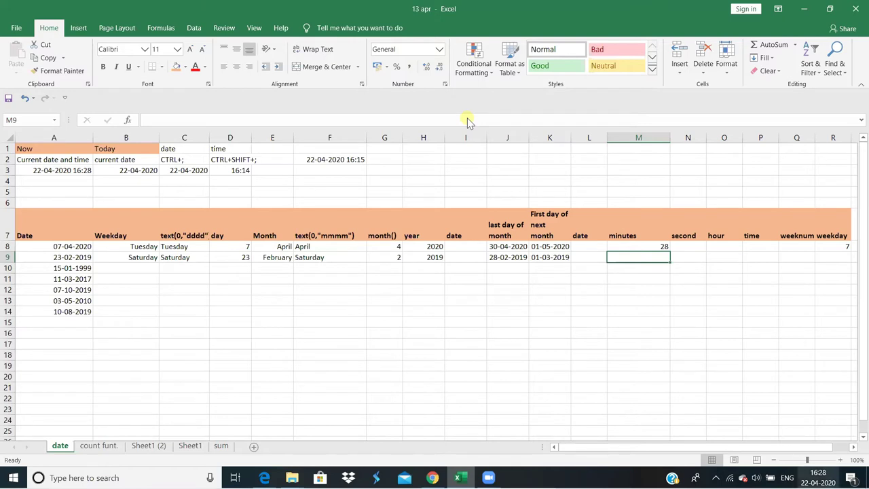
mouse_move(824, 482)
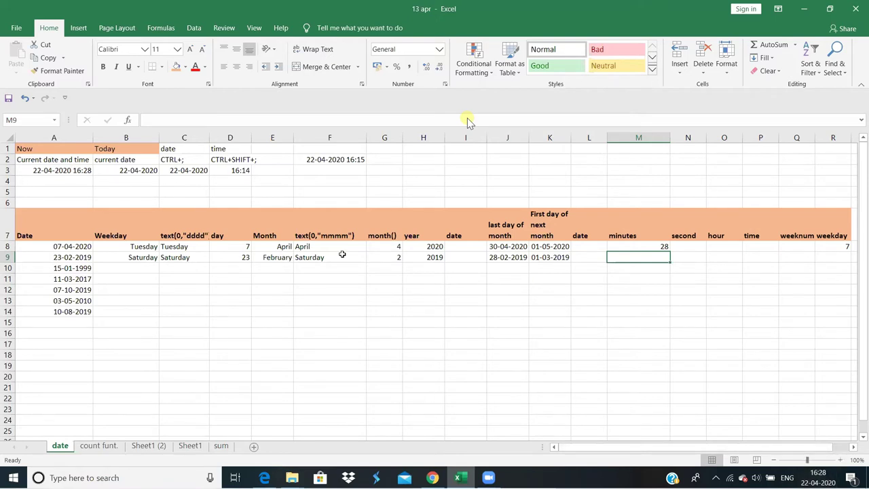
Enter =SECOND(A3) in N8, showing 44 seconds
left_click(684, 247)
type("=")
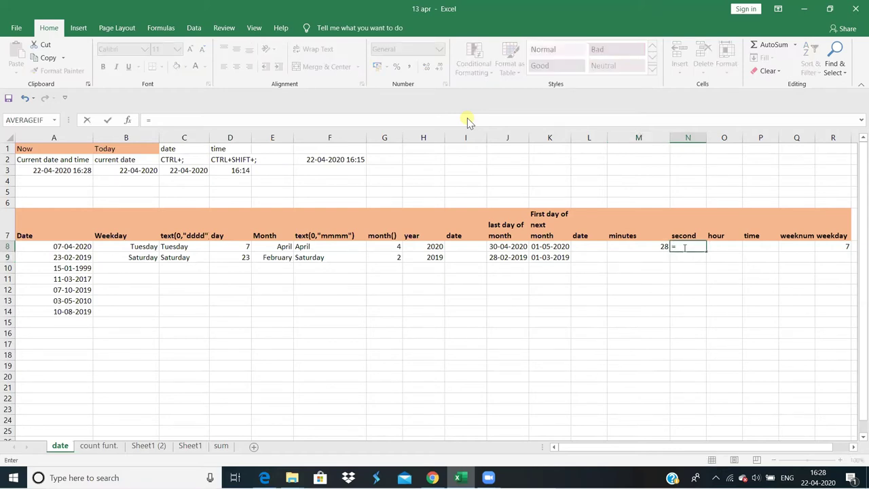
type("se")
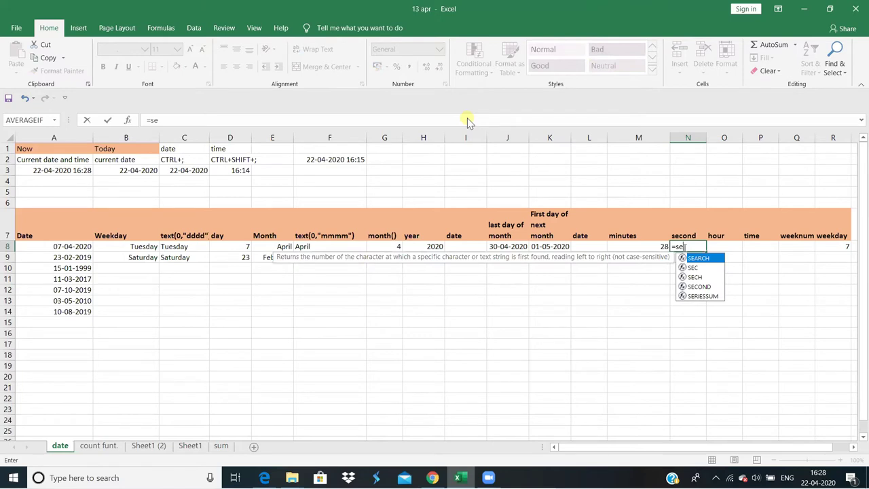
type("co")
key("Tab")
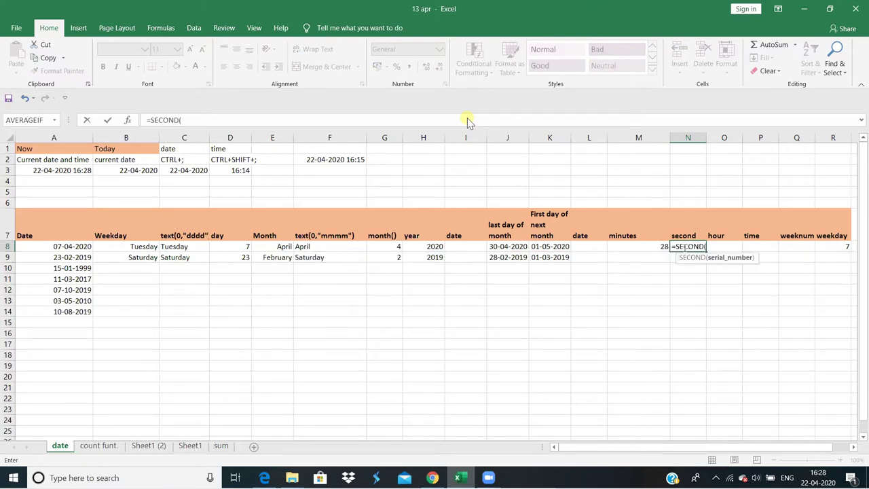
left_click(40, 174)
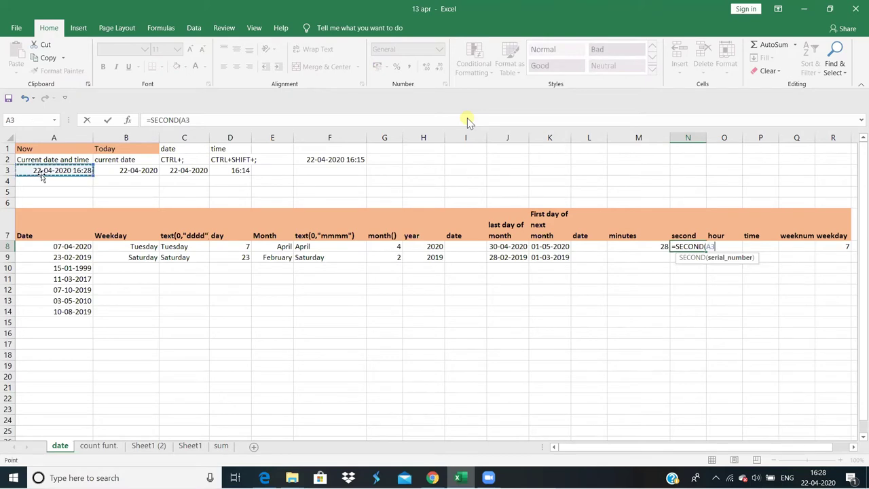
type(")")
key("Return")
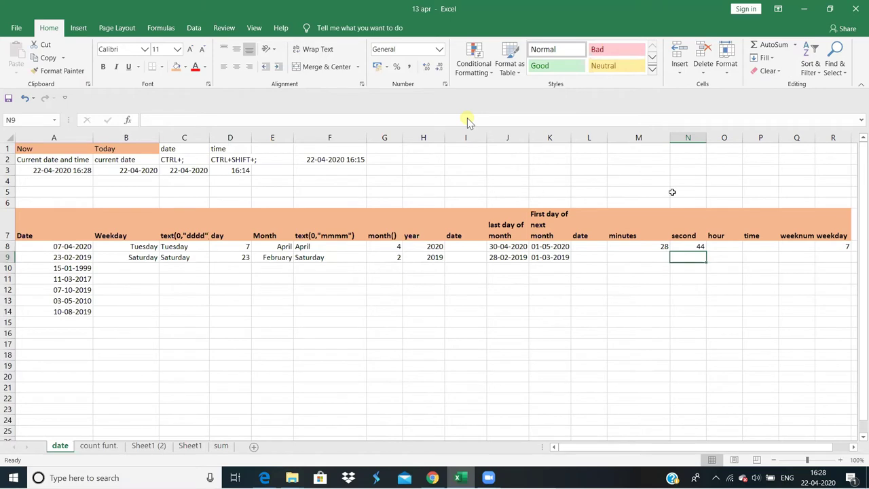
Enter =HOUR(A3) in O8, returning hour 16
left_click(718, 248)
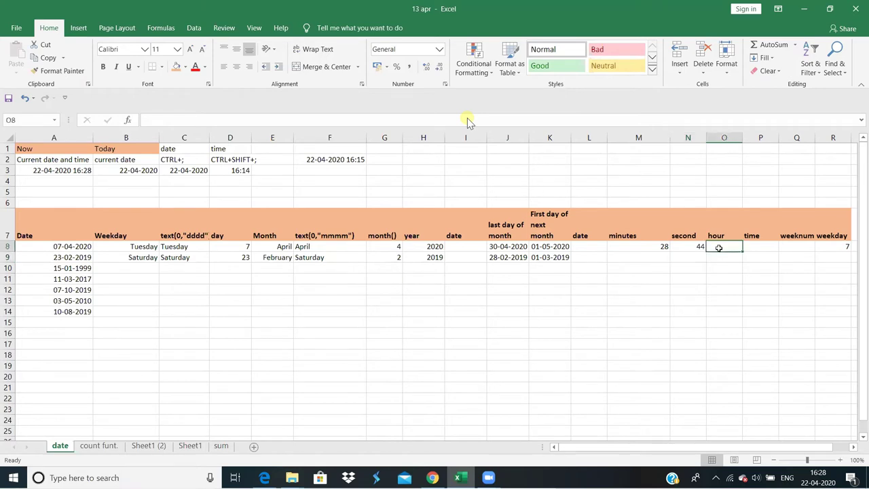
type("=")
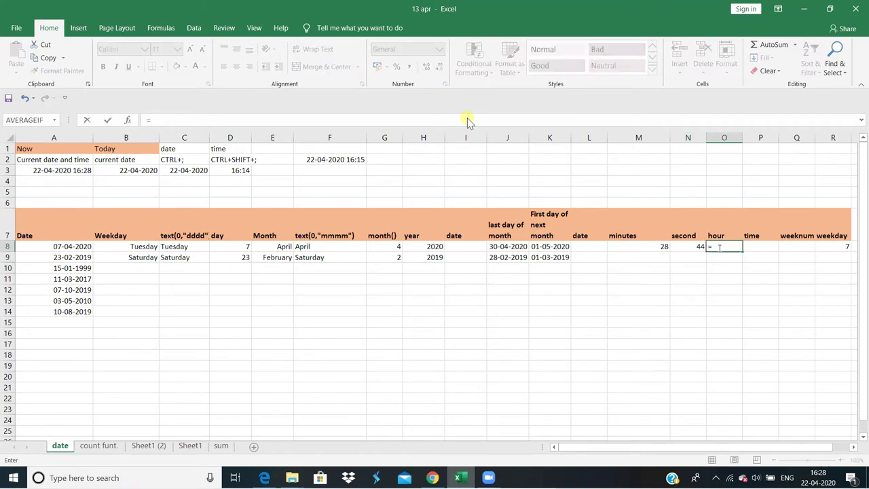
type("hou")
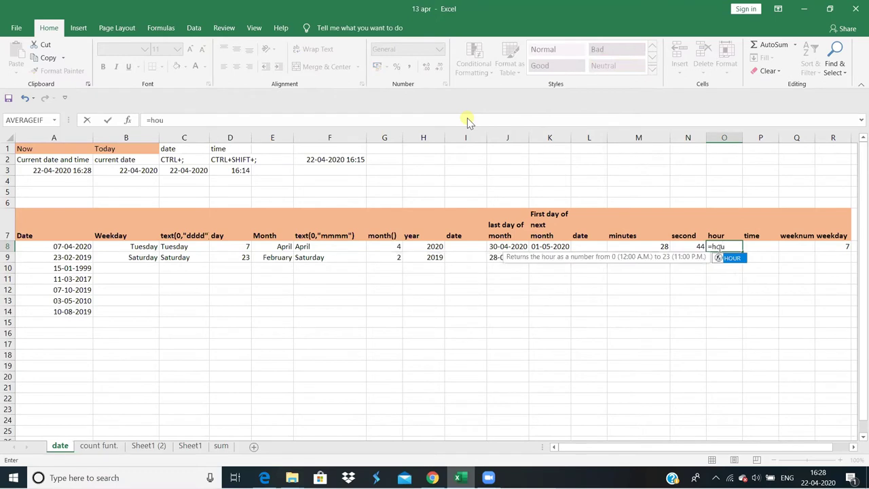
key("Tab")
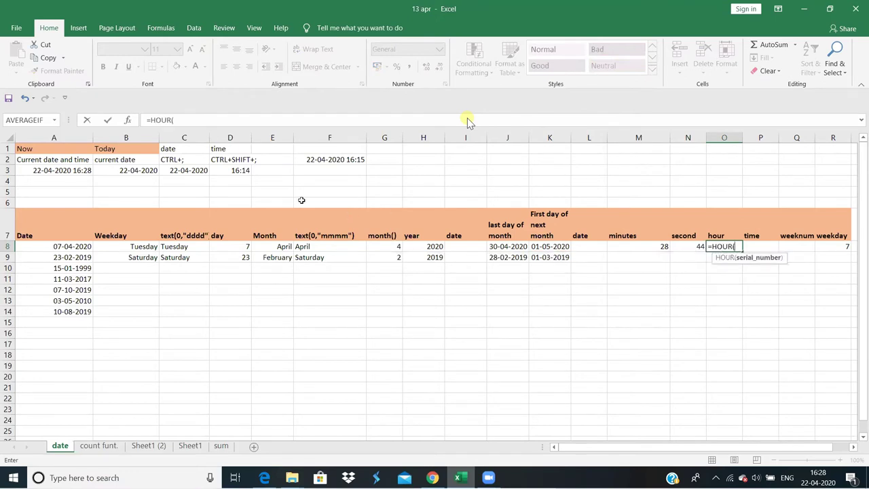
left_click(77, 171)
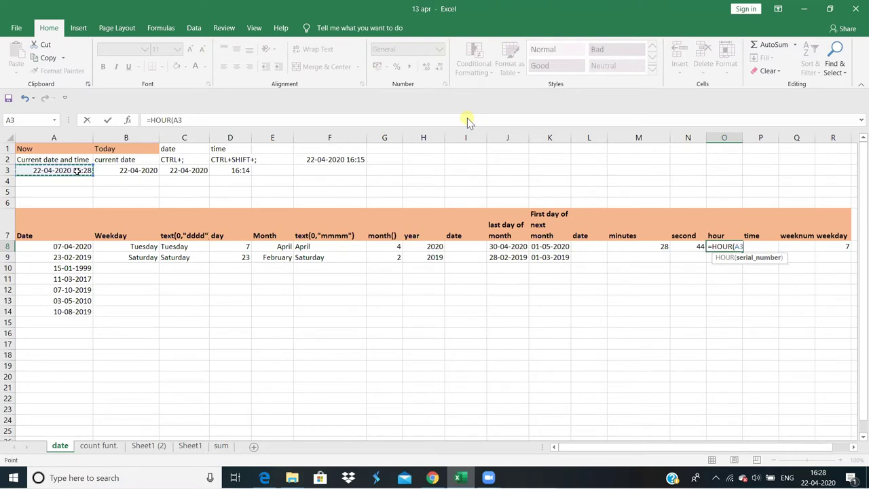
type(")")
key("Return")
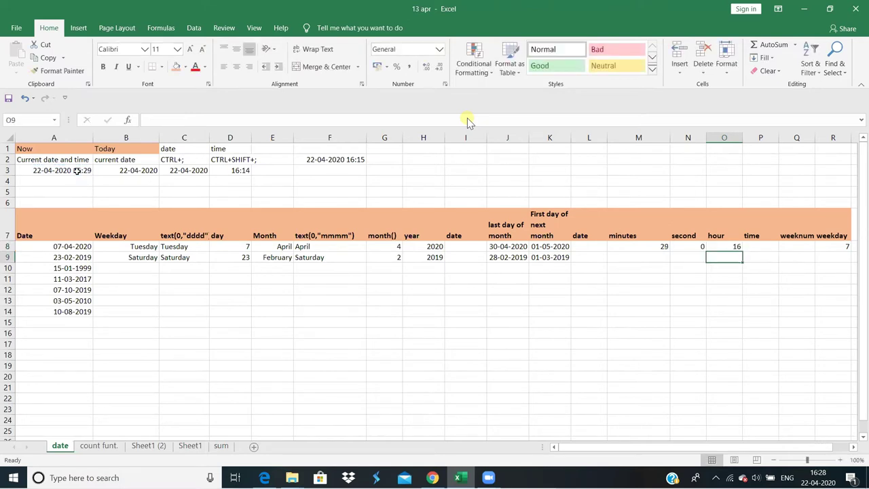
left_click(757, 247)
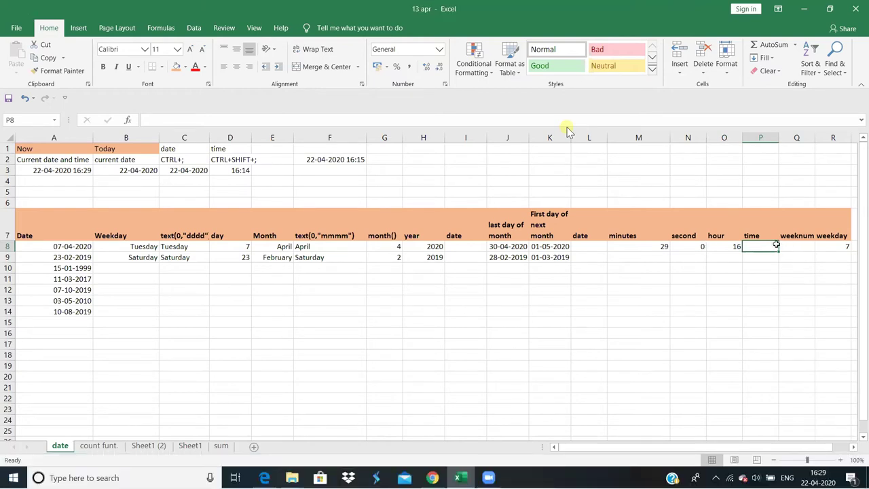
Enter =TIME(O8,M8,N8) in P8, correcting the argument order, to show 4:29 PM
type("=")
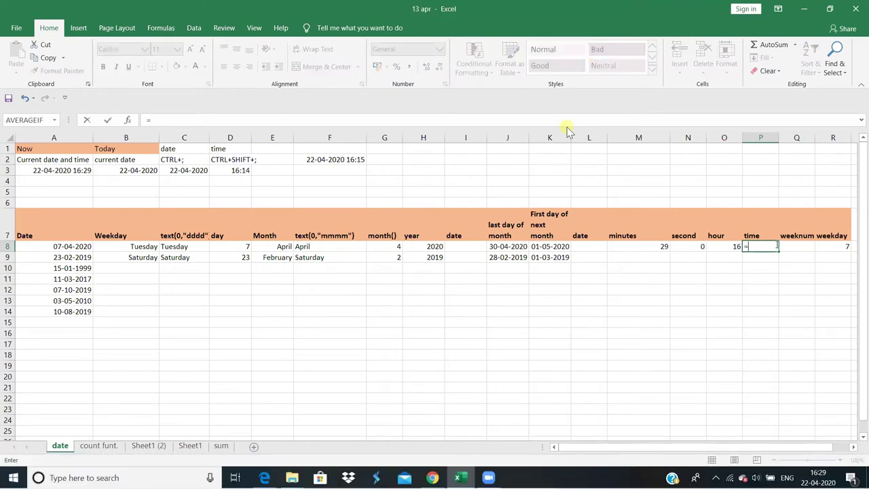
type("tim")
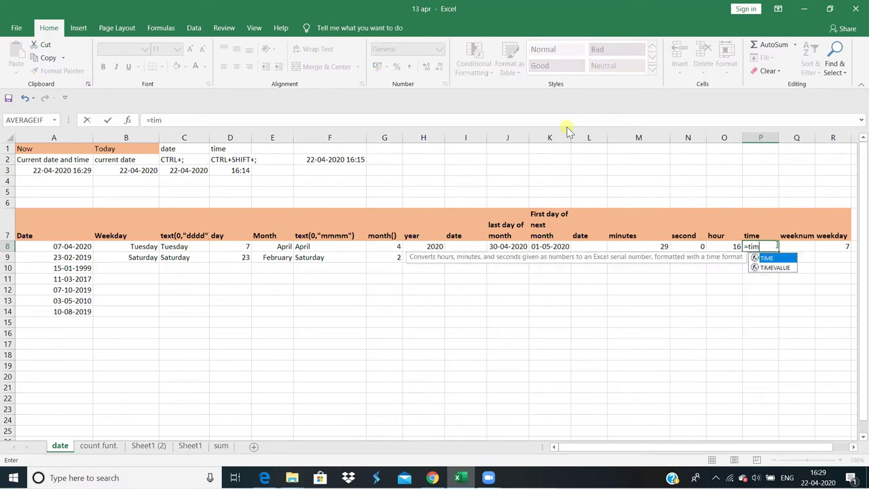
type("e")
type("(")
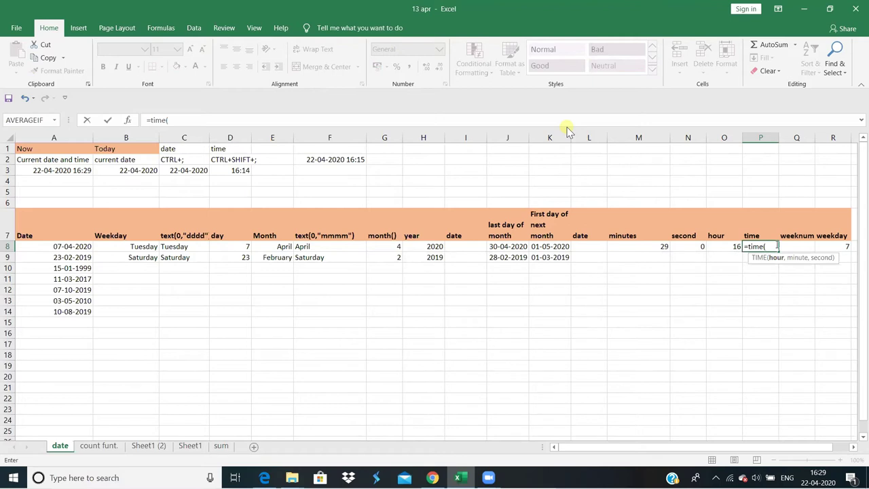
left_click(729, 246)
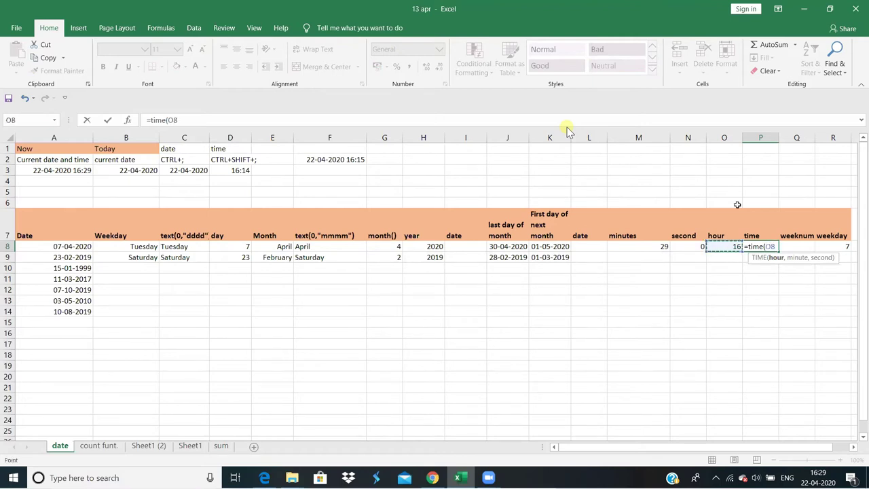
type(",")
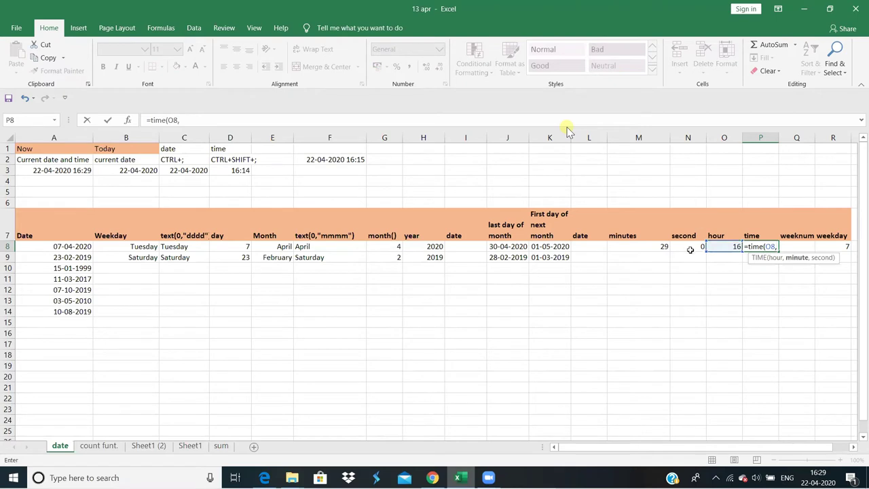
left_click(689, 250)
type(",")
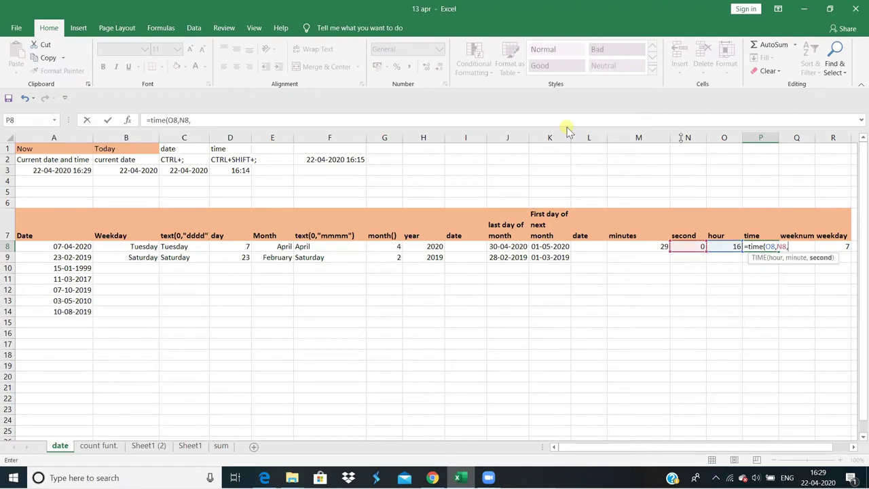
left_click(636, 246)
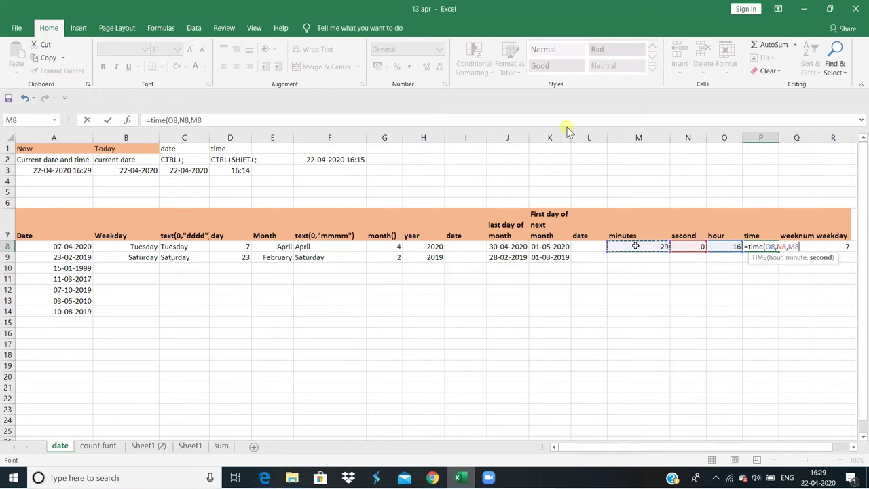
key("BackSpace")
key("BackSpace")
key("BackSpace")
key("BackSpace")
key("BackSpace")
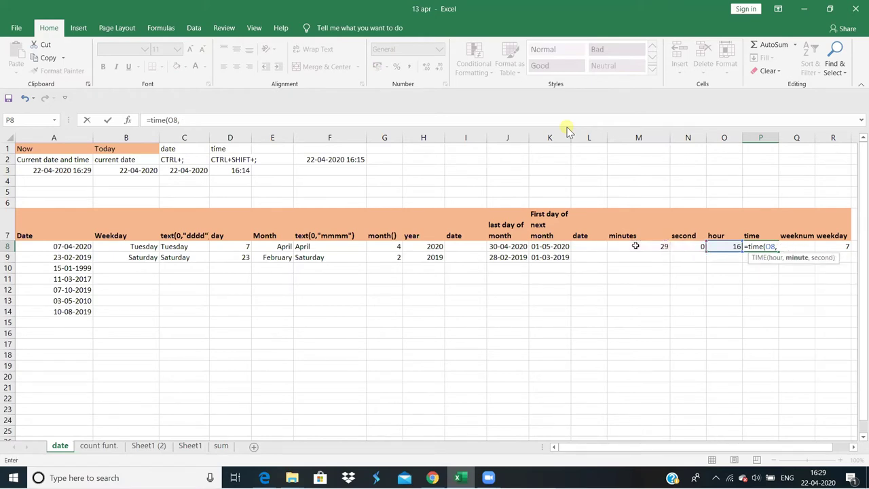
left_click(643, 247)
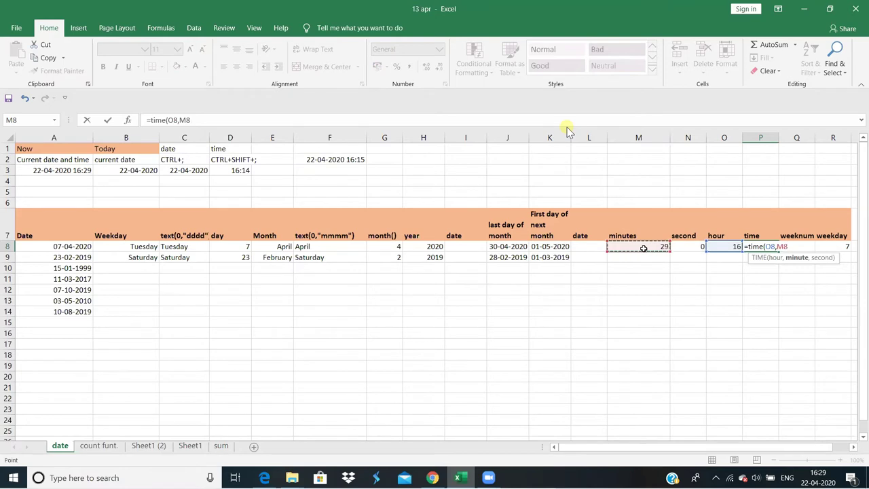
type(",")
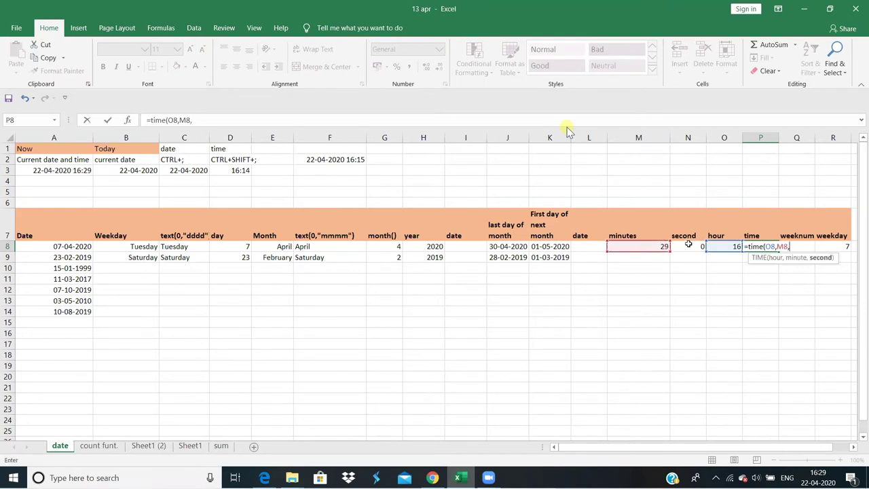
left_click(687, 246)
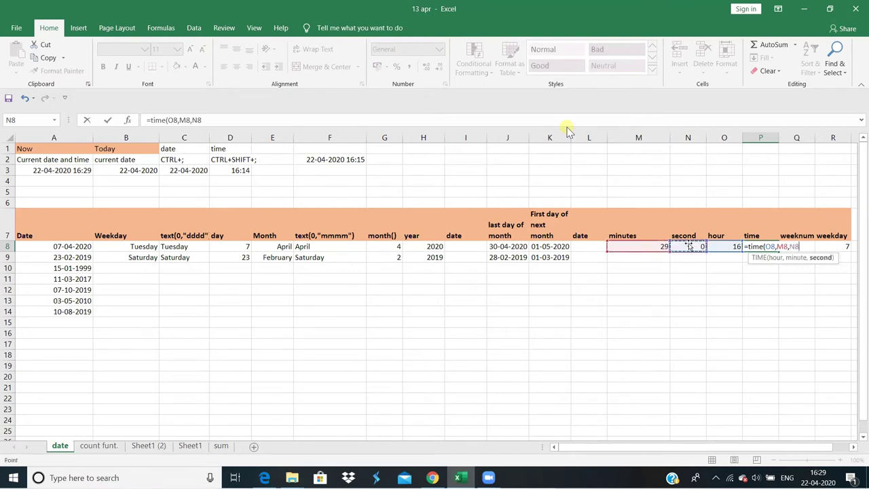
type(")")
key("Return")
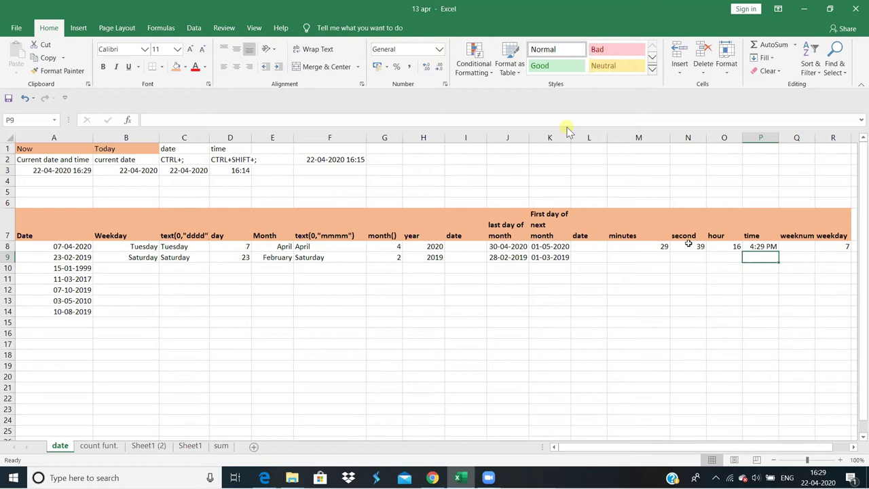
left_click(791, 246)
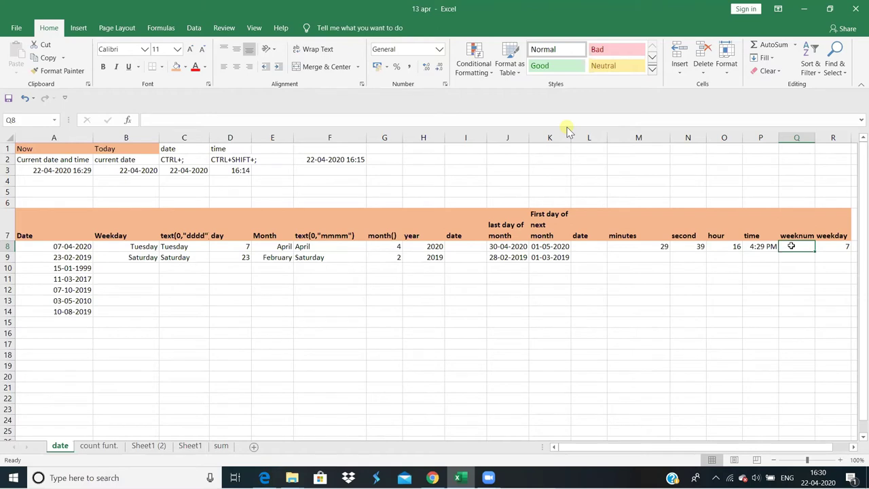
Enter =WEEKNUM(A8) in Q8, returning week 15 for 07-04-2020
type("=w")
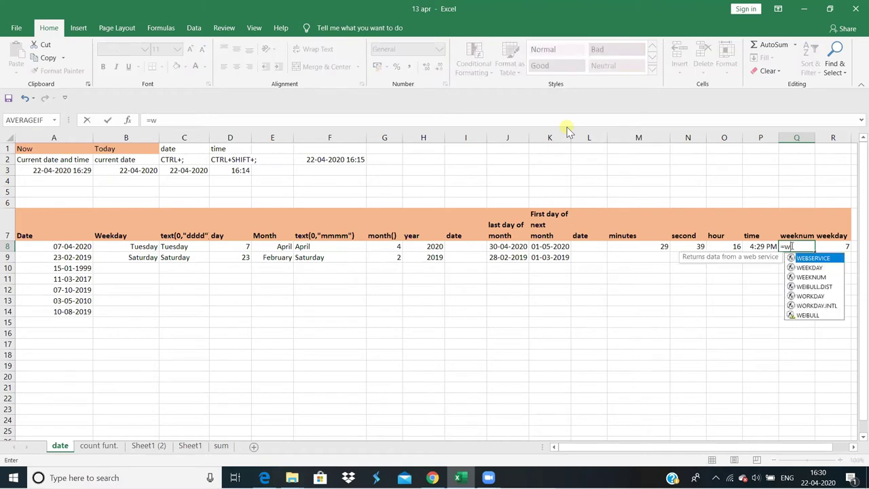
type("eek")
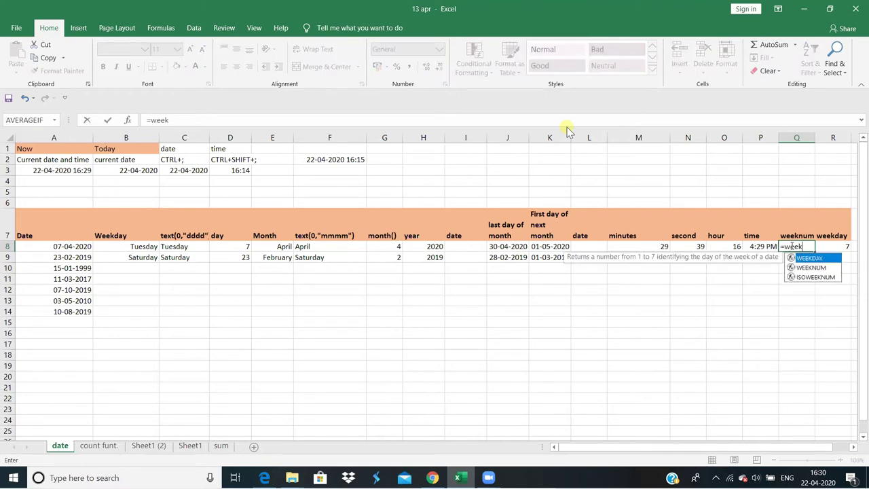
key("Down")
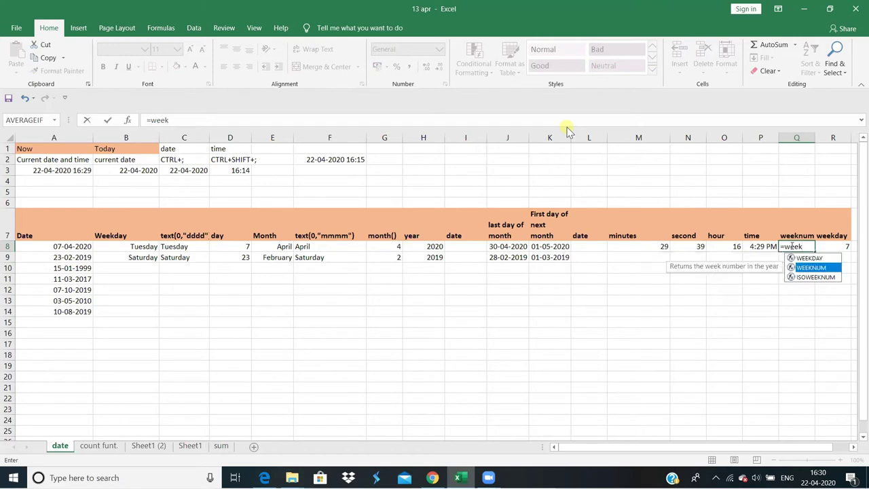
key("Tab")
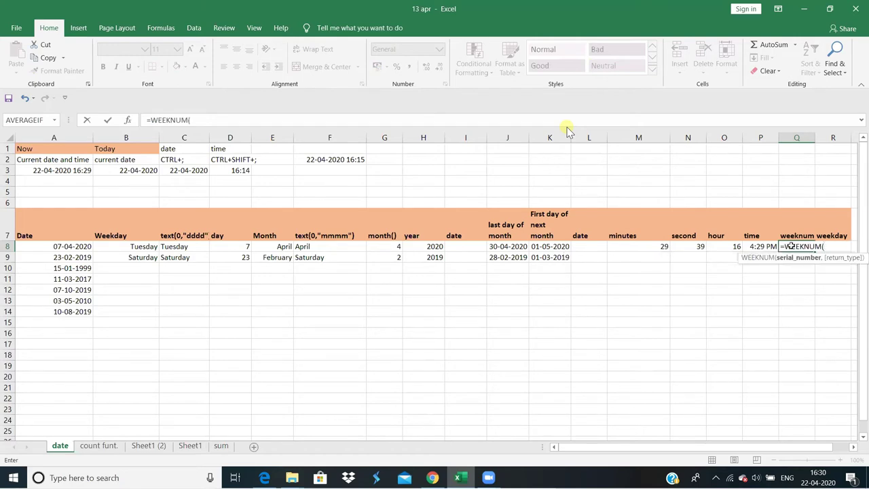
left_click(51, 247)
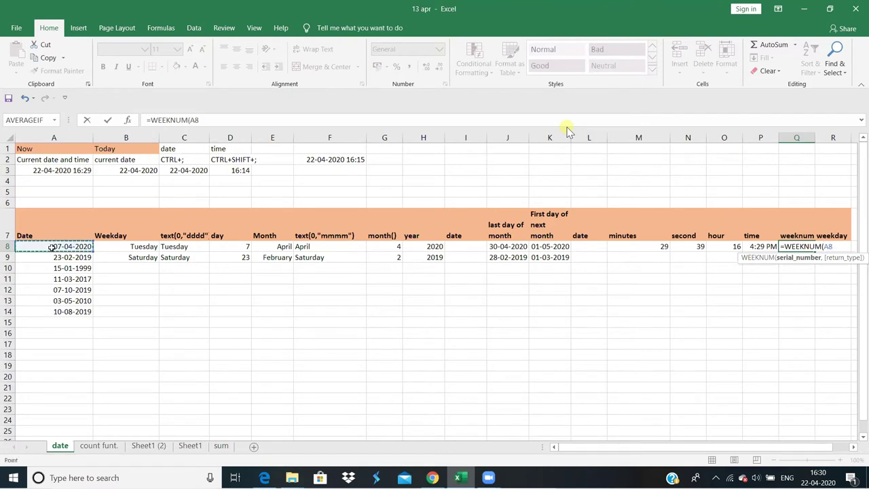
type(")")
key("Return")
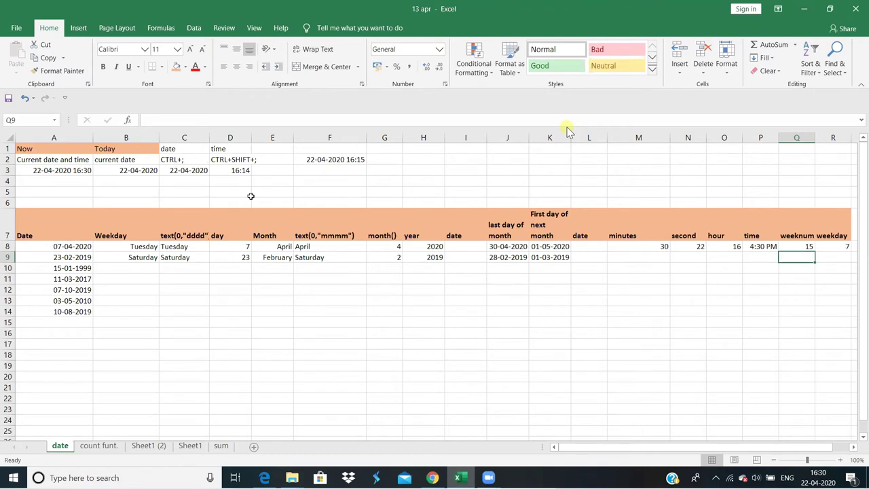
left_click(785, 246)
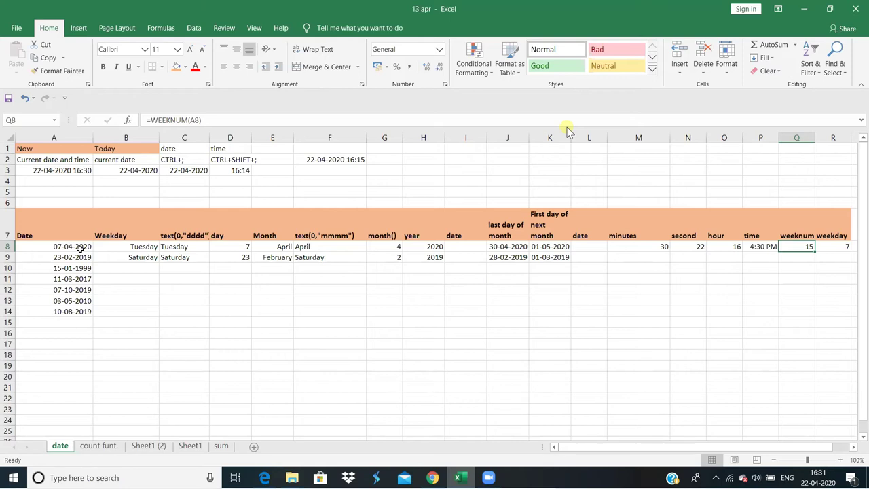
Enter =WEEKNUM(A9) in Q9, returning week 8 for 23-02-2019
key("Down")
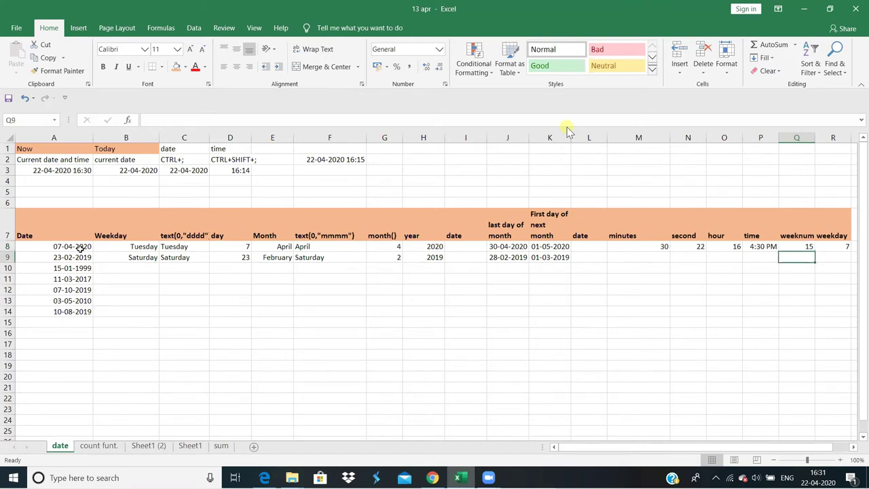
type("=wee")
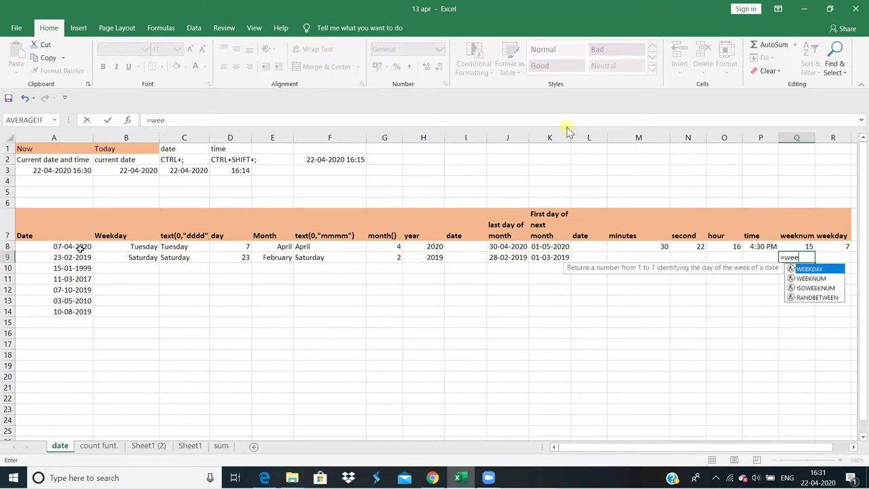
key("Down")
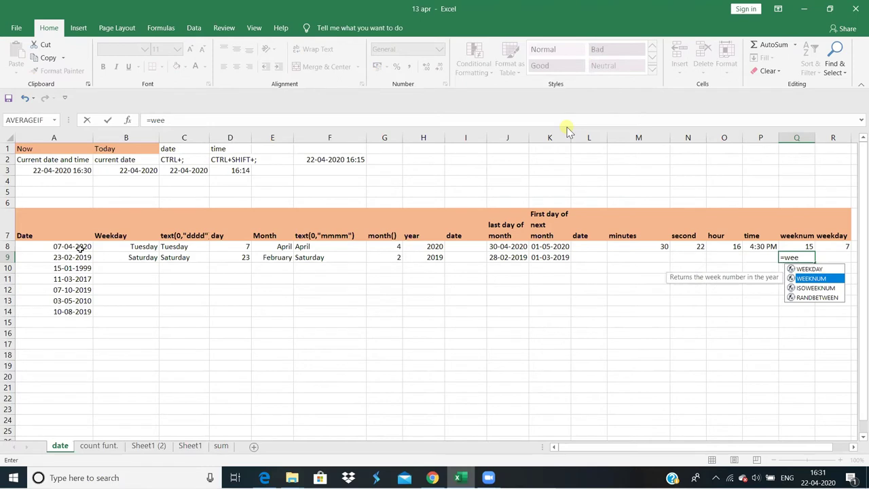
key("Tab")
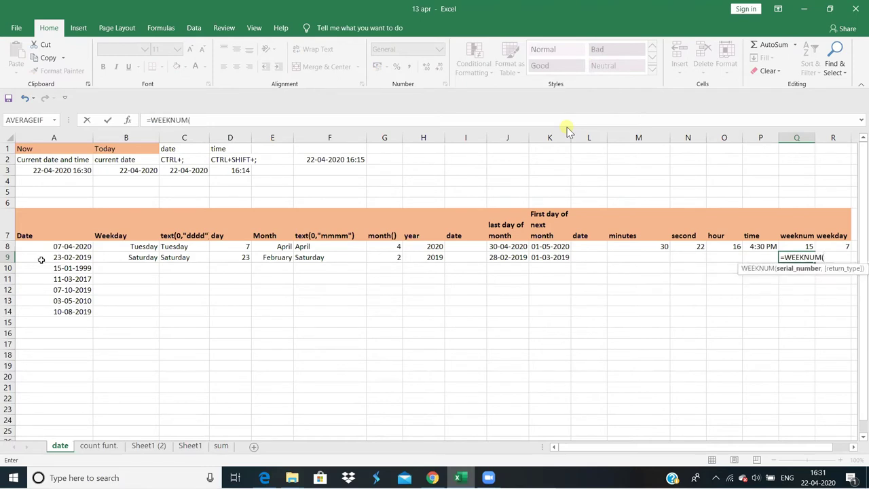
left_click(64, 258)
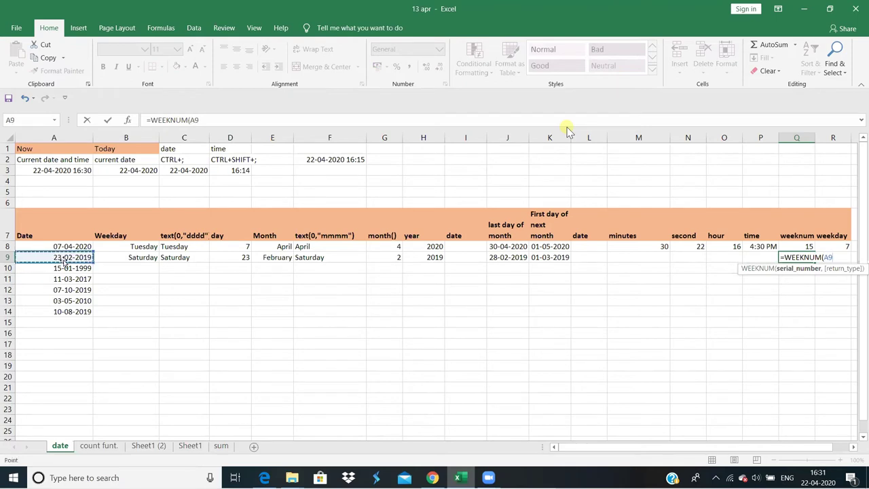
type(")")
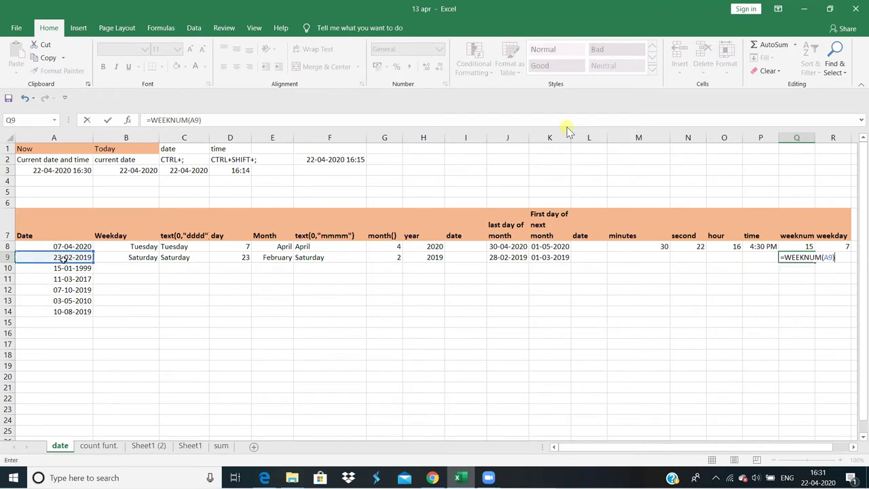
key("Return")
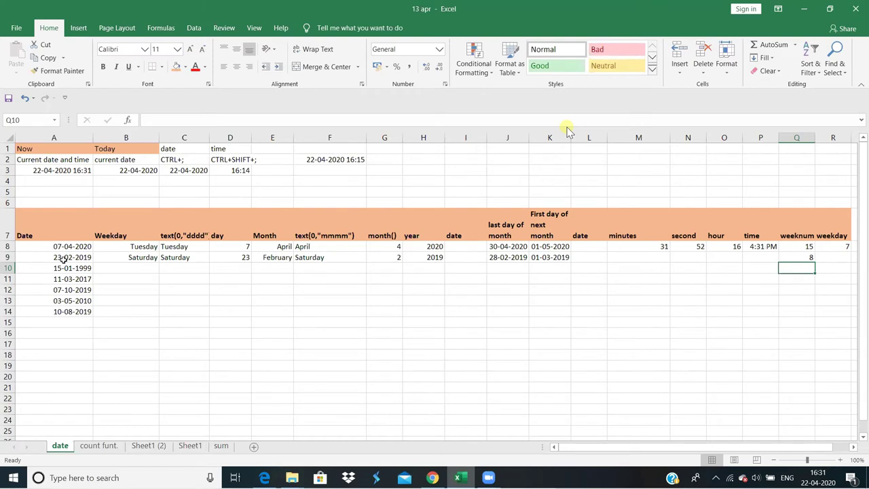
key("Up")
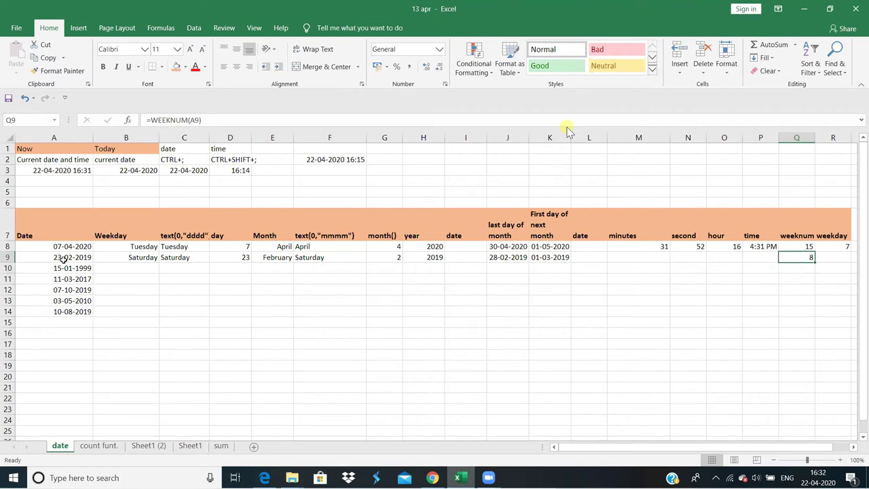
Change the month of the A9 date so it reads 23-01-2019
double_click(72, 257)
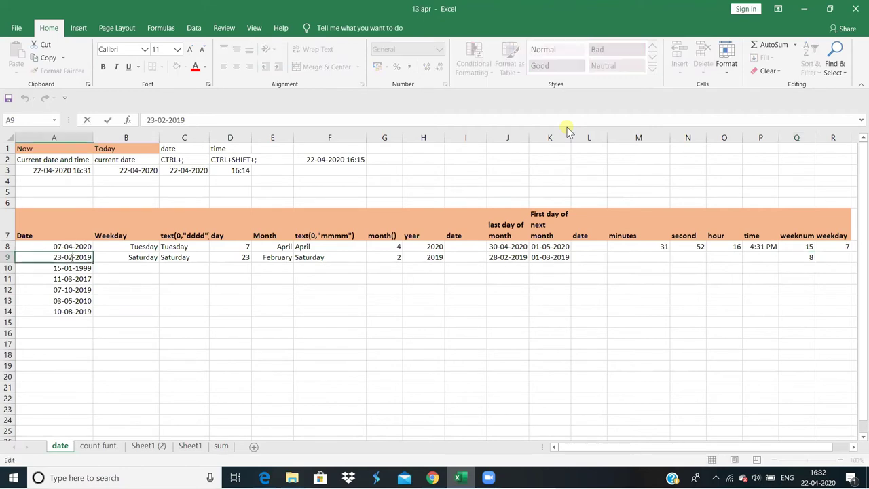
key("BackSpace")
type("1")
key("Return")
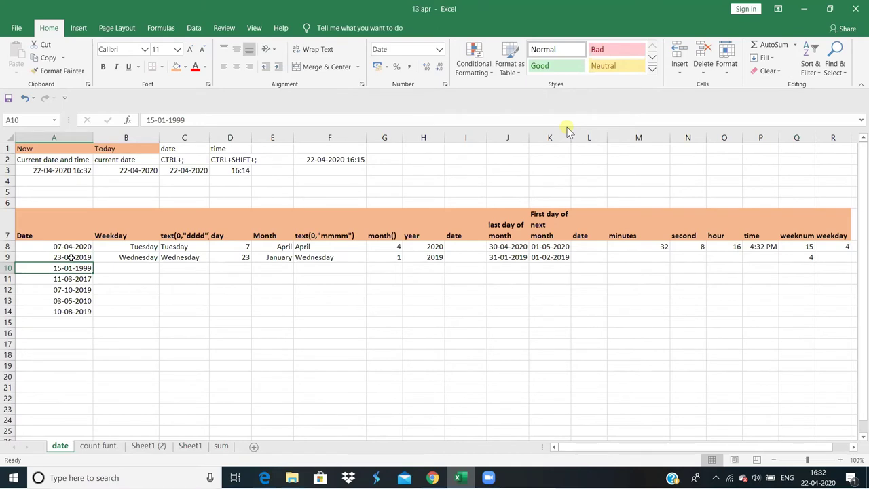
left_click(71, 257)
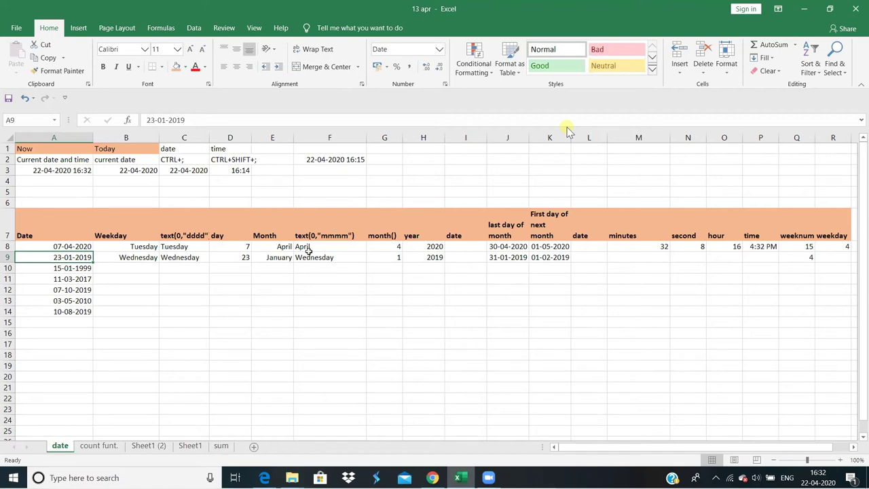
Inspect the formulas in D8, R8 and B8
left_click(243, 246)
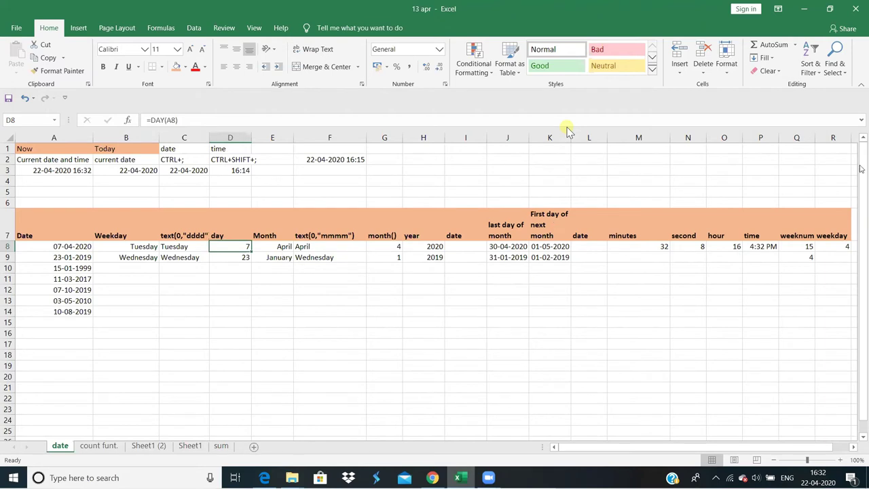
left_click(839, 246)
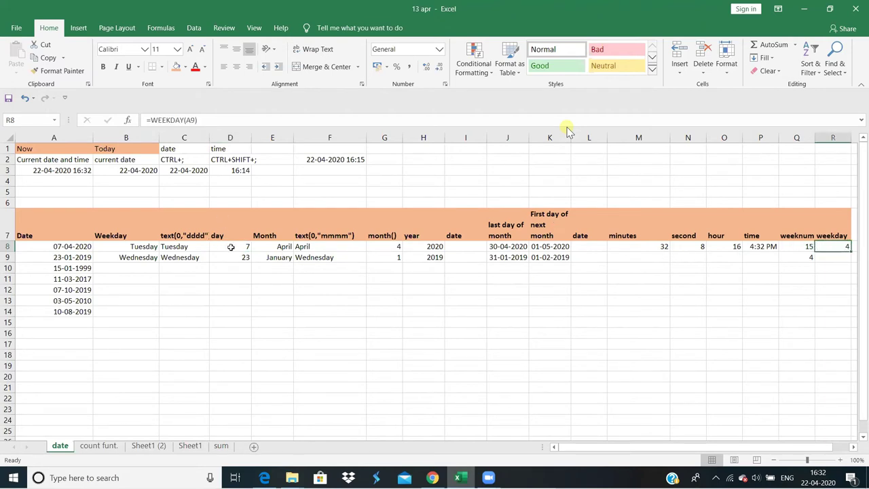
left_click(129, 247)
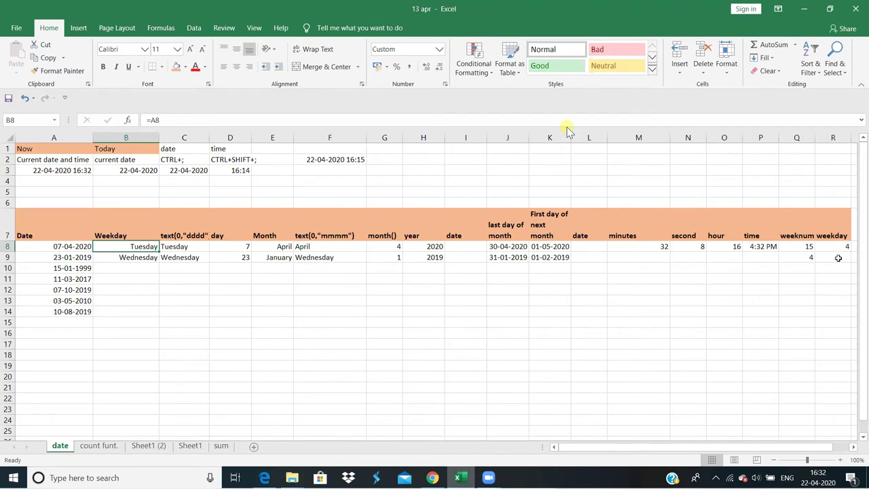
Enter =WEEKDAY(A8) in R9, returning 3 for Tuesday 07-04-2020
left_click(838, 257)
type("=")
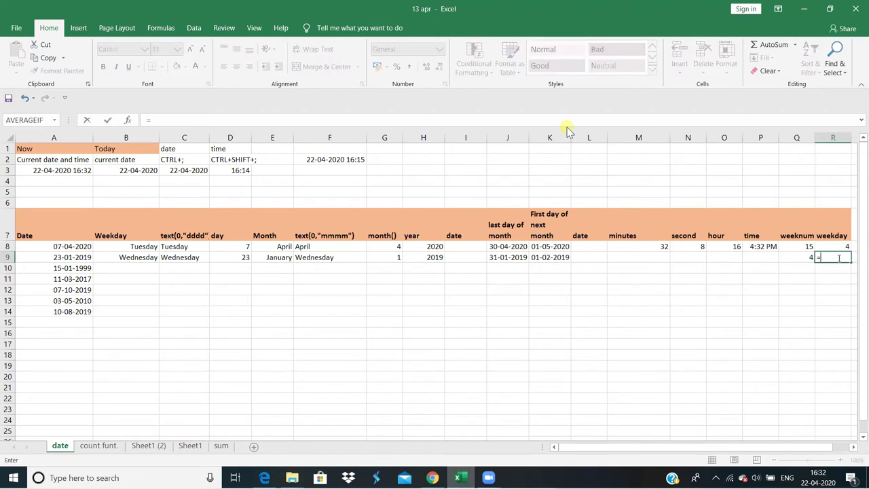
type("week")
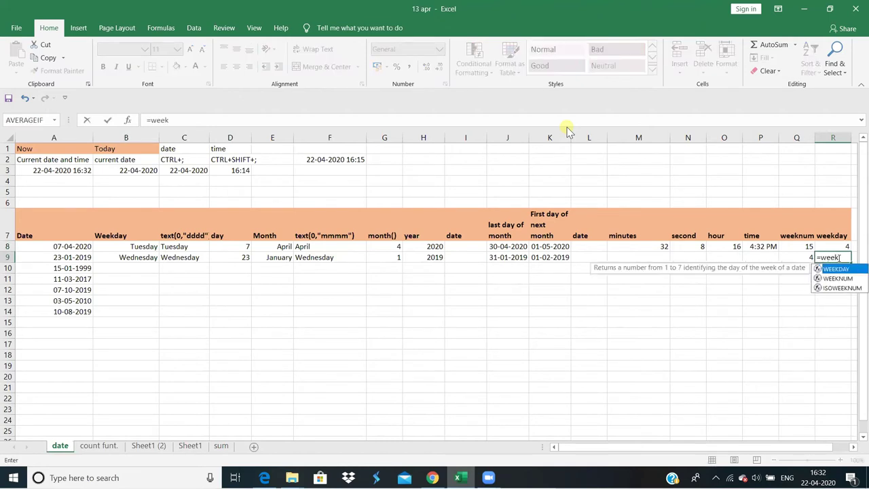
type("da")
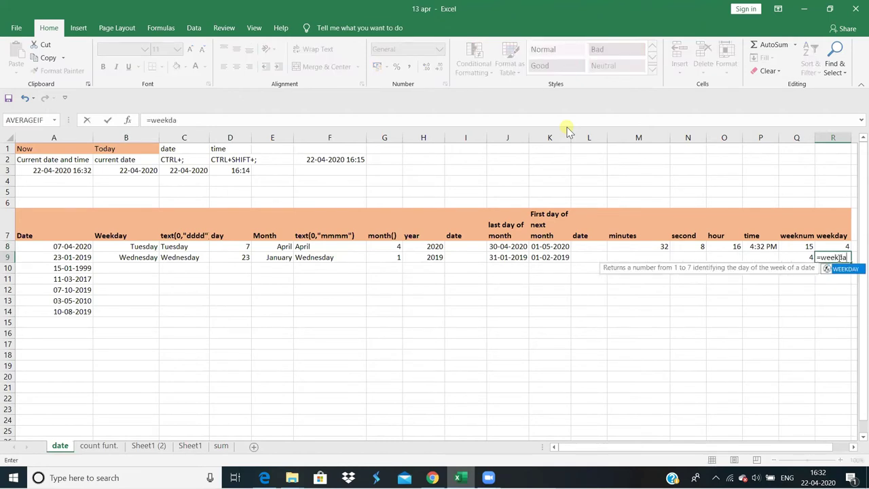
type("y")
type("(")
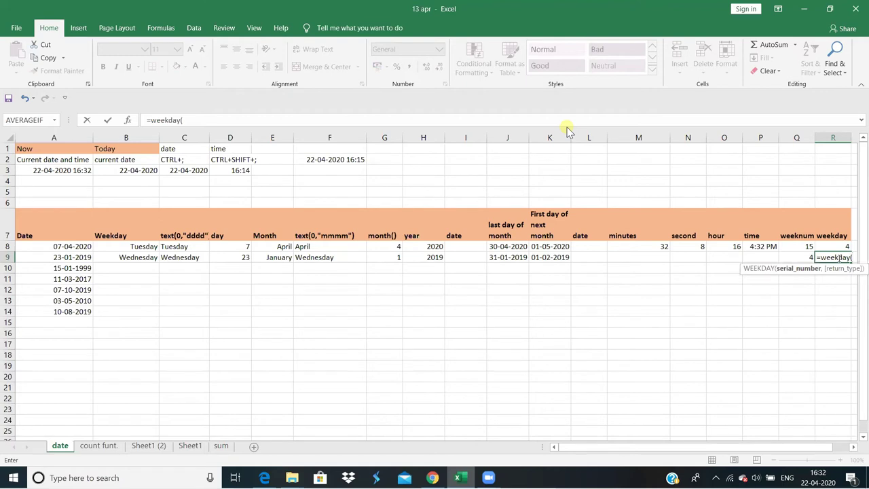
key("BackSpace")
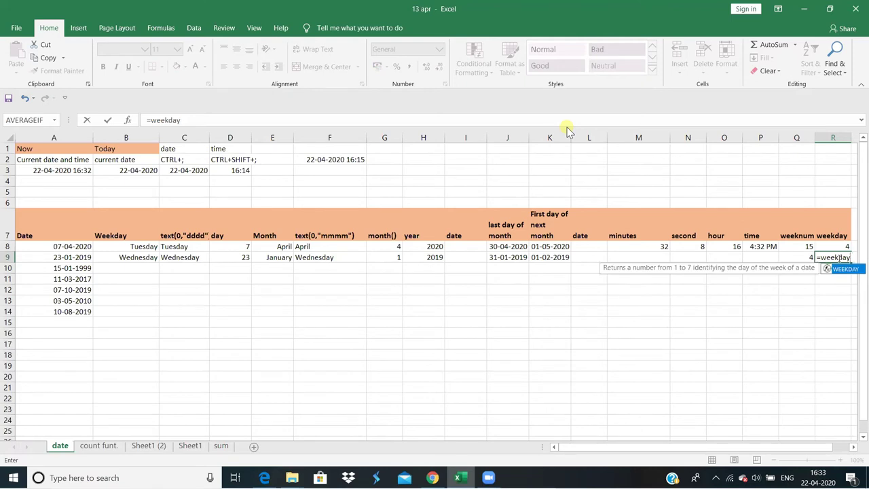
key("Tab")
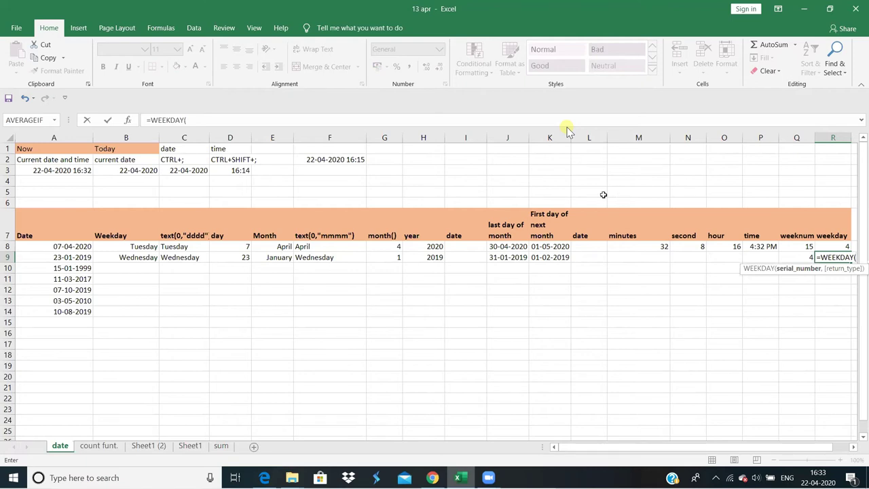
left_click(70, 246)
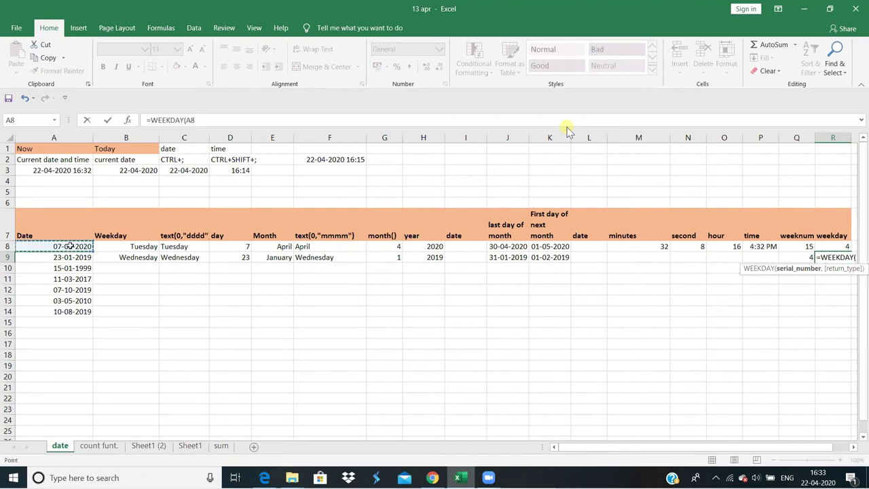
type(")")
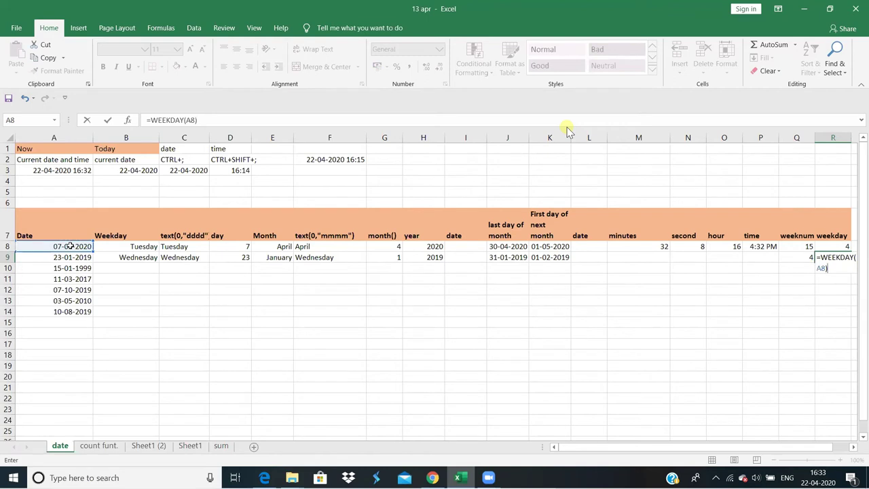
key("Return")
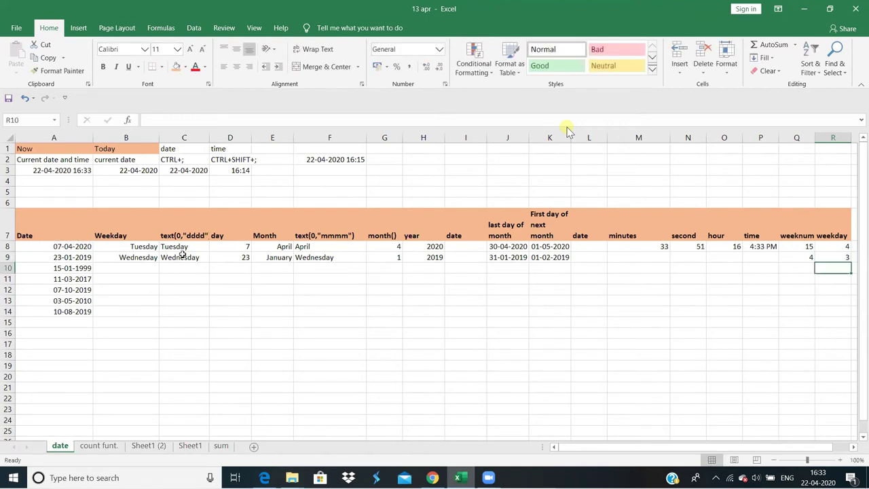
key("Up")
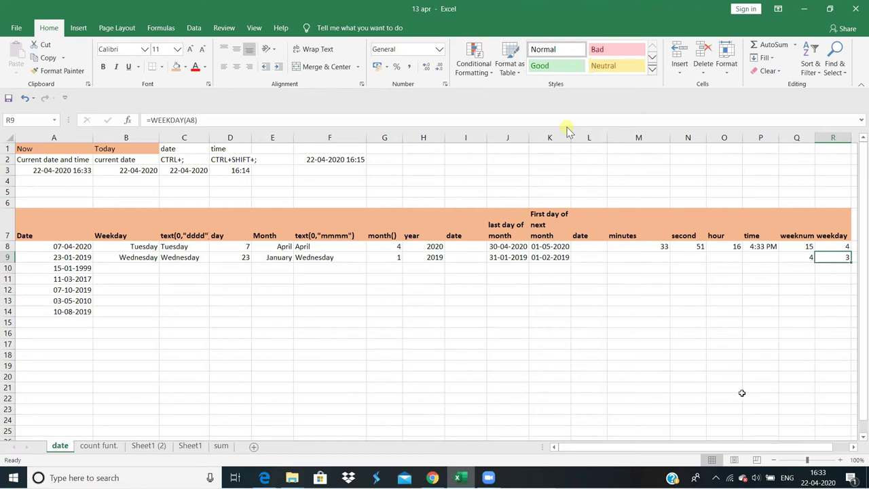
left_click(854, 447)
left_click(855, 447)
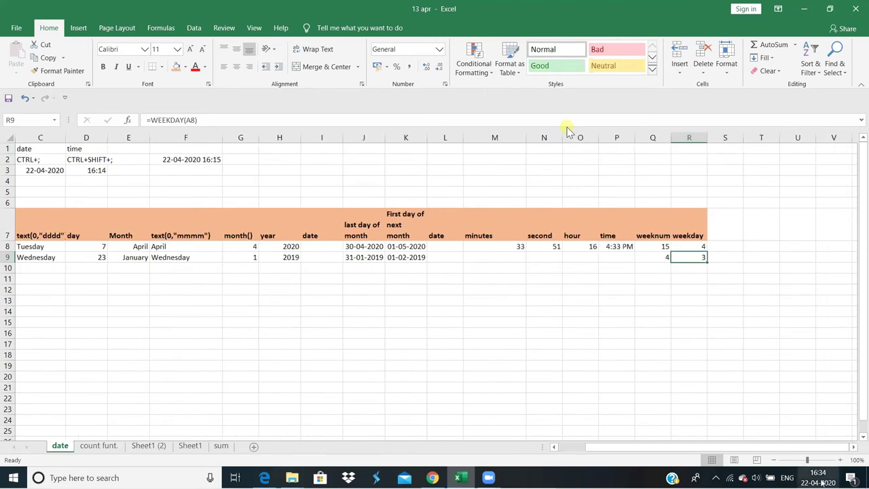
left_click(822, 482)
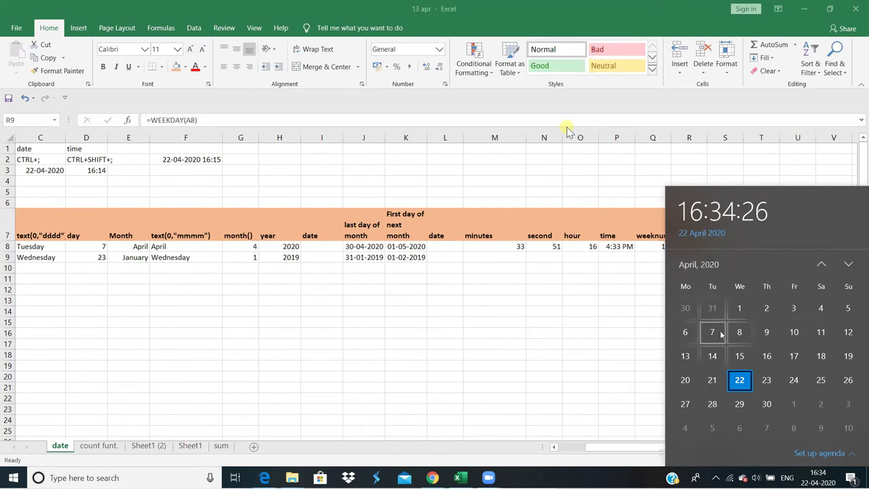
left_click(686, 260)
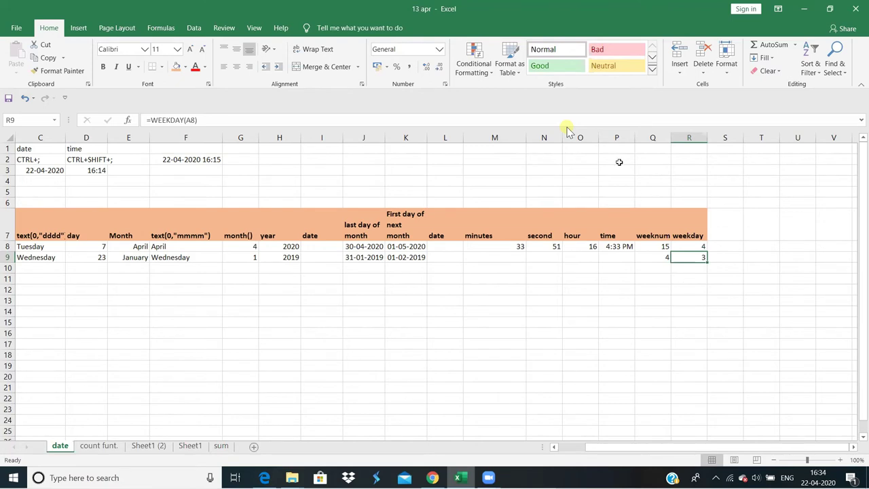
Give R9's WEEKDAY formula return type 2 (Monday–Sunday) so it shows 2
left_click(190, 120)
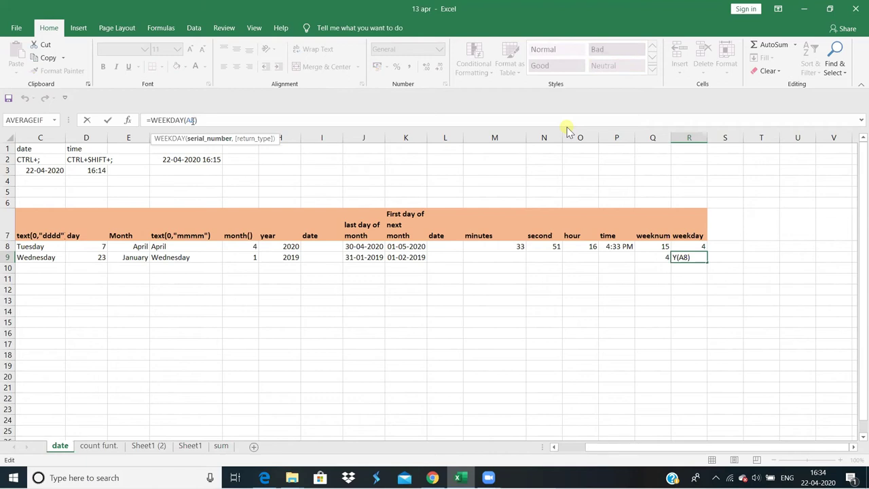
type(",0")
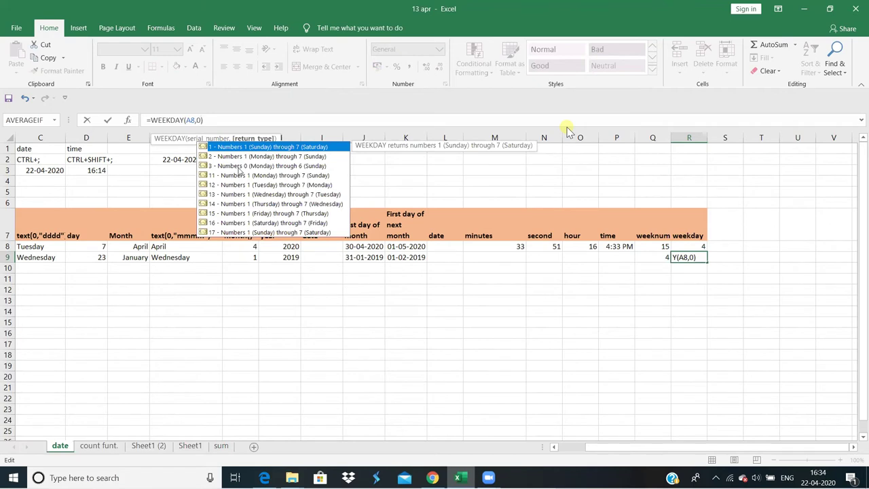
key("BackSpace")
key("Down")
key("Tab")
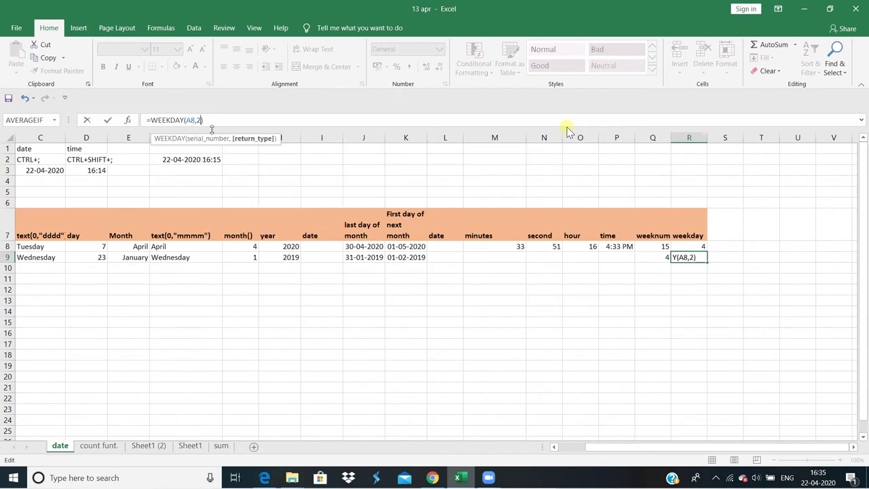
key("Return")
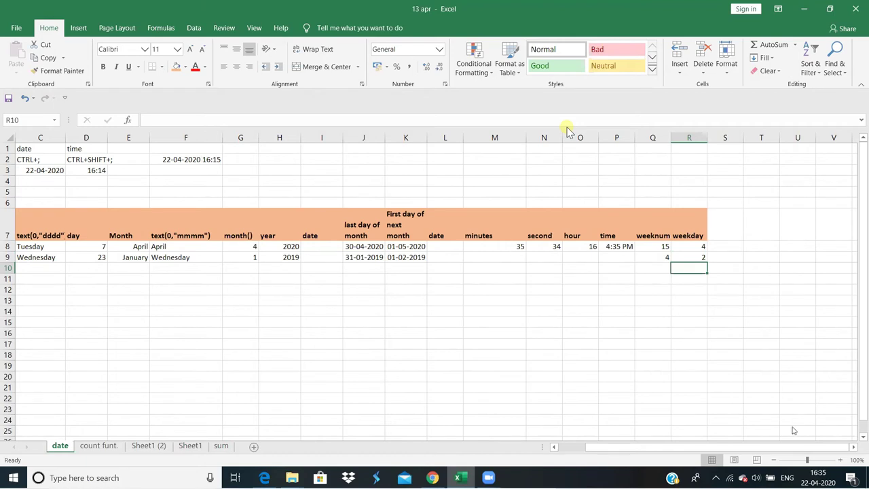
Check today's weekday on the taskbar calendar, then close it
mouse_move(819, 482)
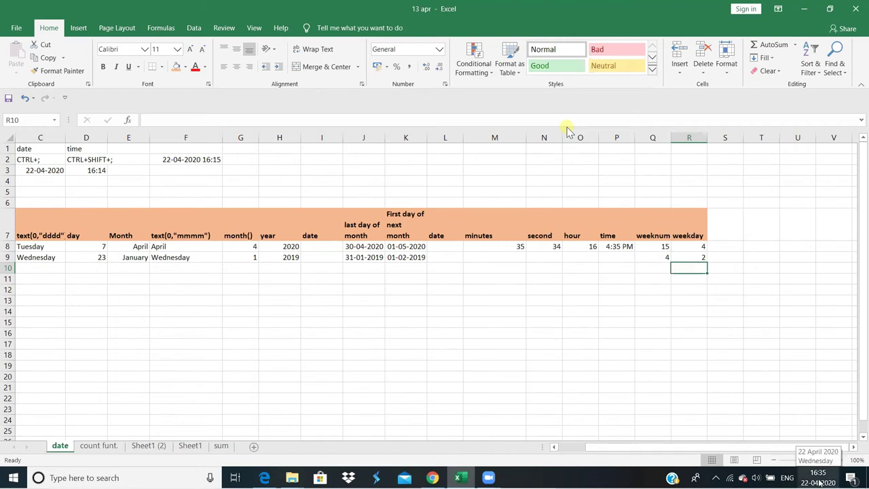
left_click(818, 478)
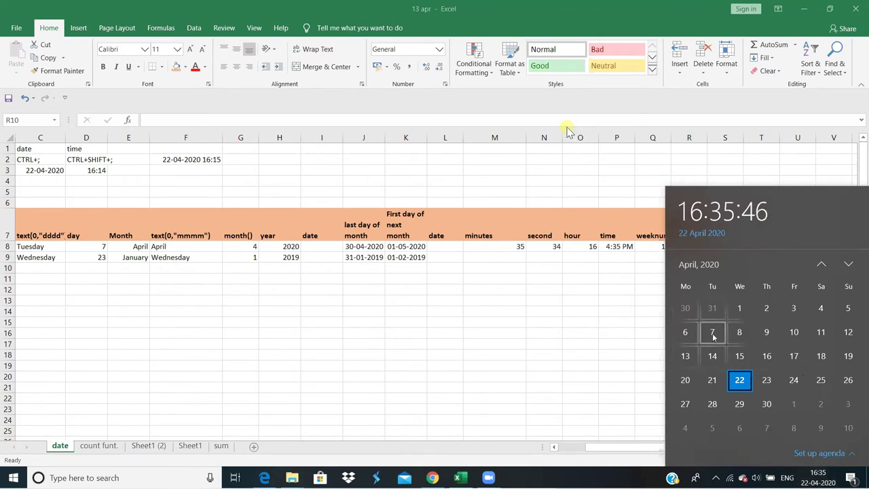
left_click(640, 327)
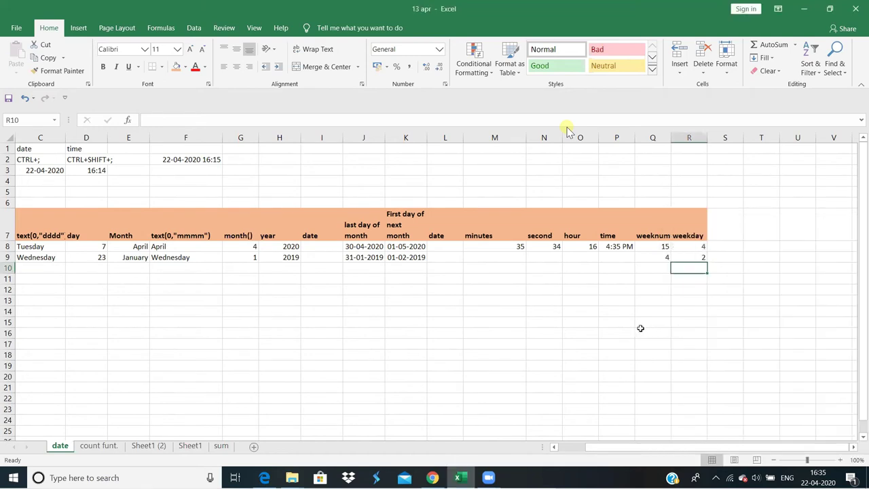
left_click(700, 245)
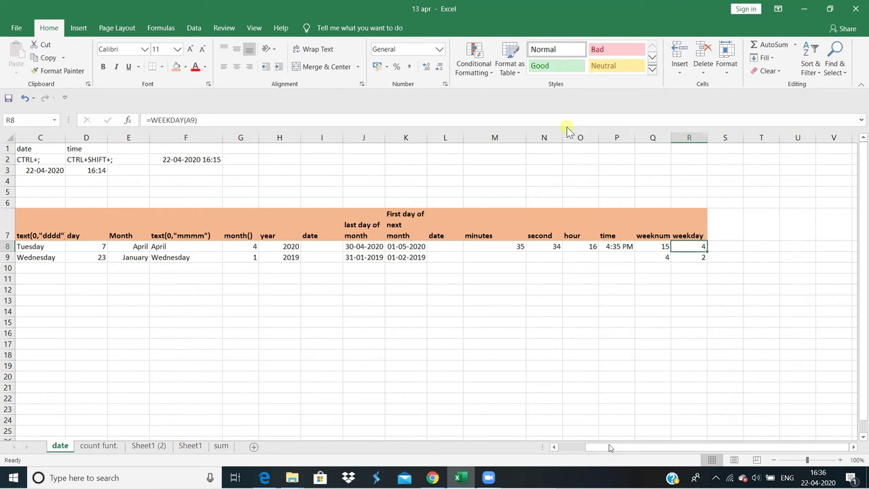
left_click_drag(608, 447, 565, 459)
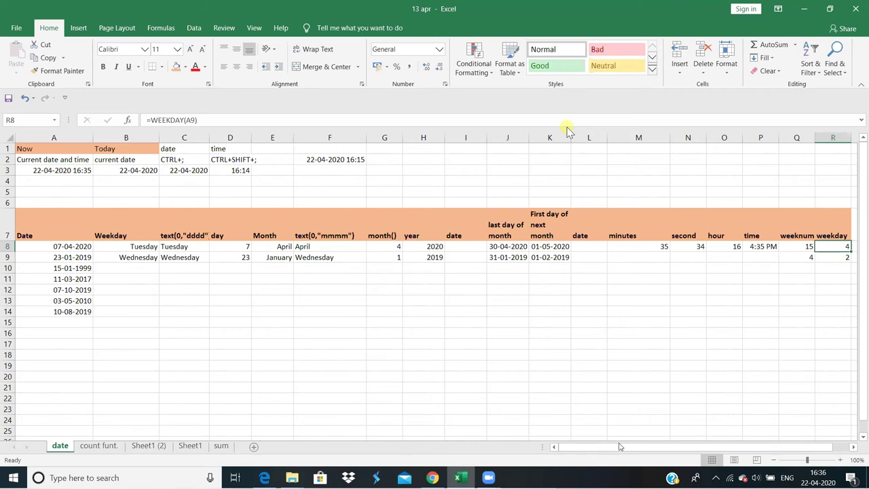
left_click_drag(618, 446, 678, 441)
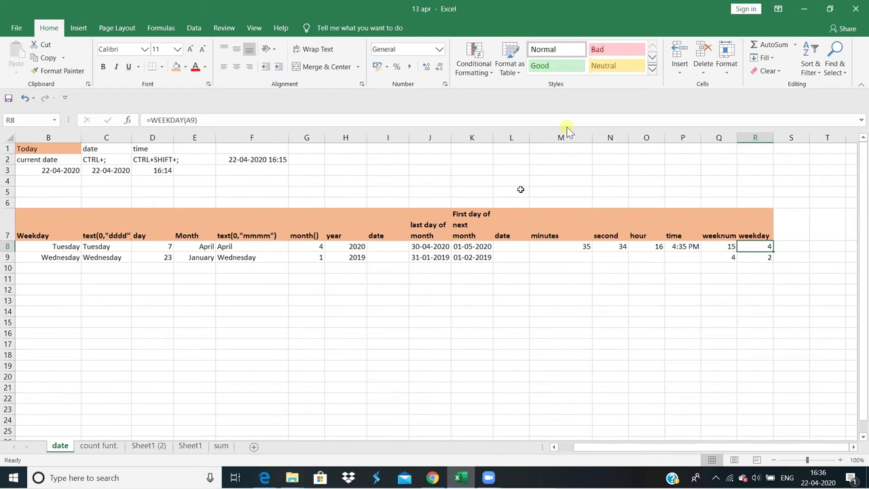
Enter the heading 'net working day' in S7
left_click(792, 218)
type("ne")
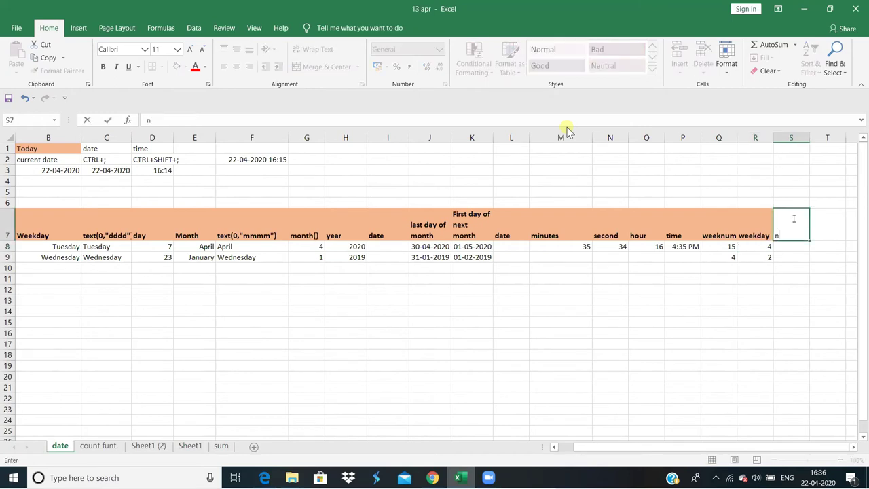
type("tw")
type("ork")
type("day")
key("Return")
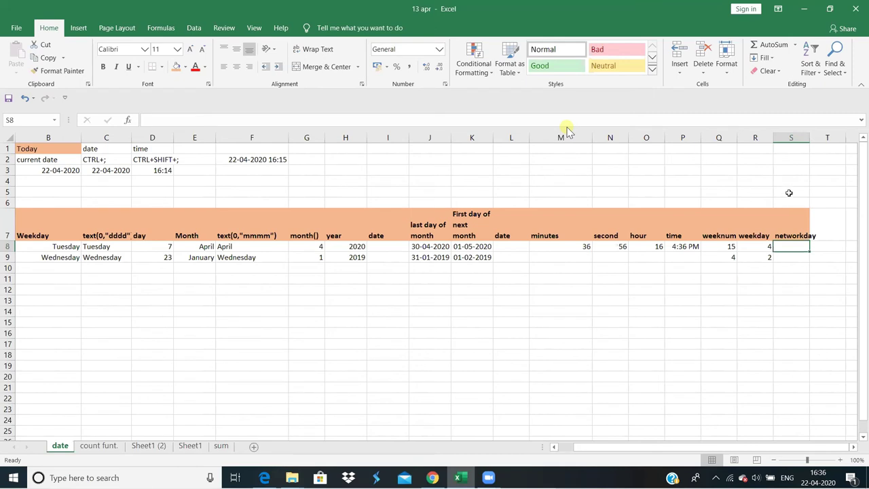
left_click(794, 236)
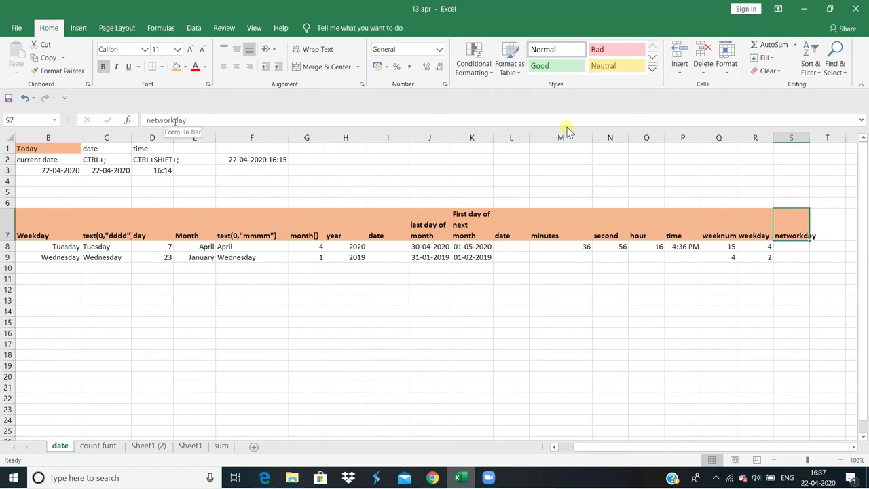
left_click(156, 120)
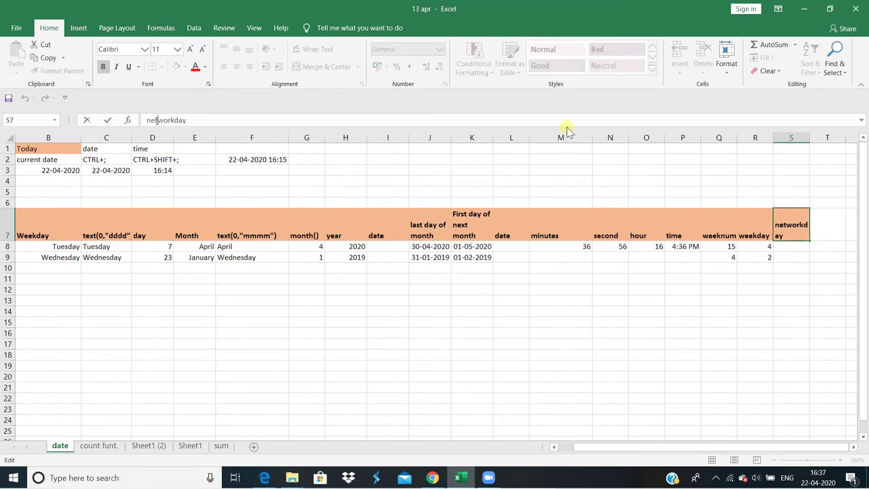
type("work")
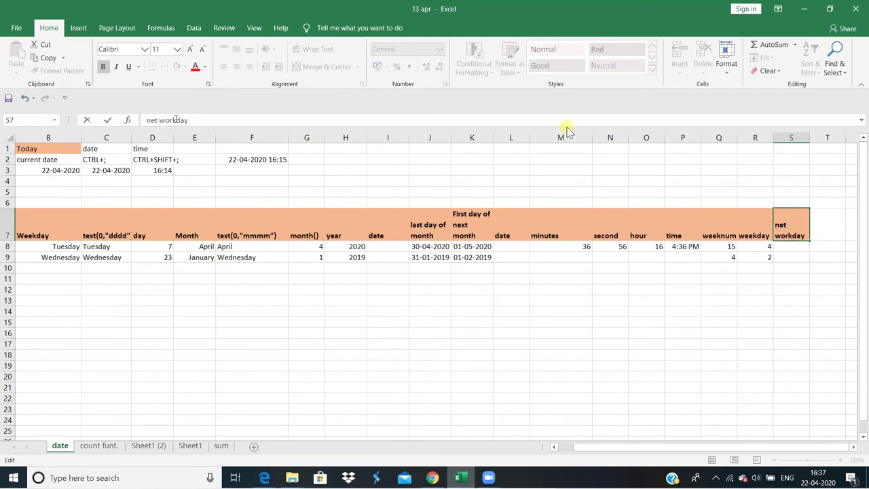
type("in")
type("g")
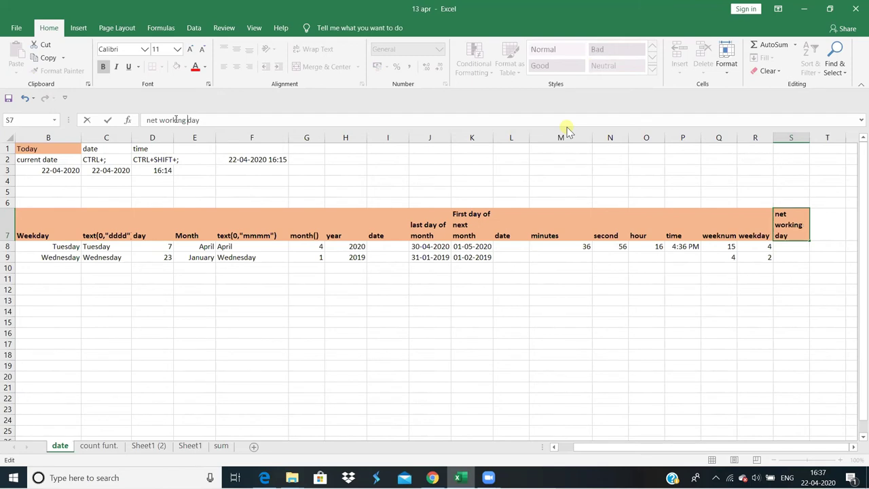
key("Return")
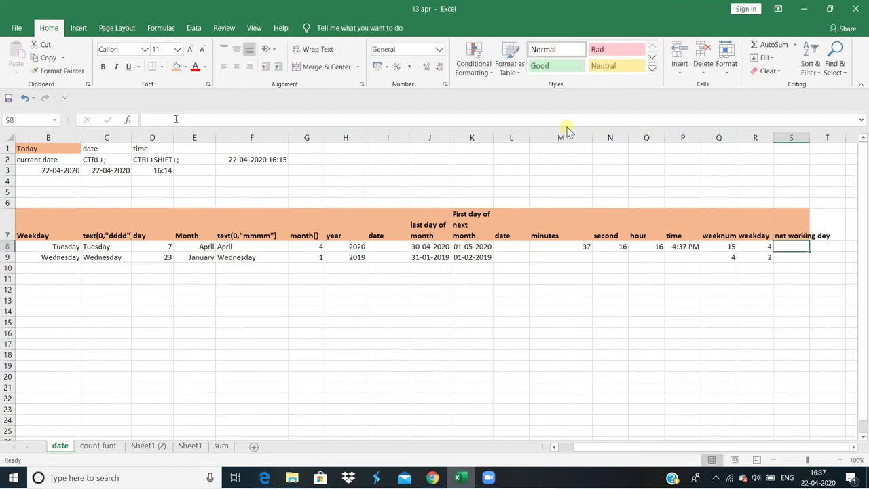
Apply Wrap Text to the S7 heading so it spans several lines
left_click(800, 229)
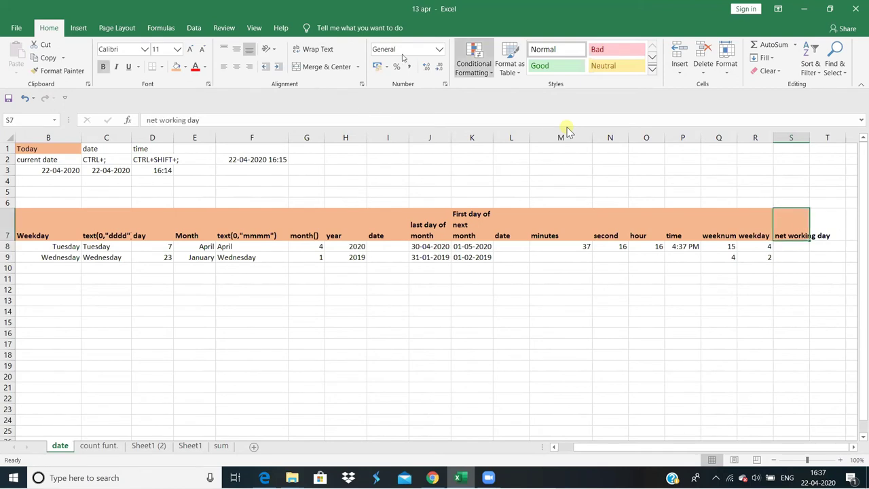
left_click(317, 50)
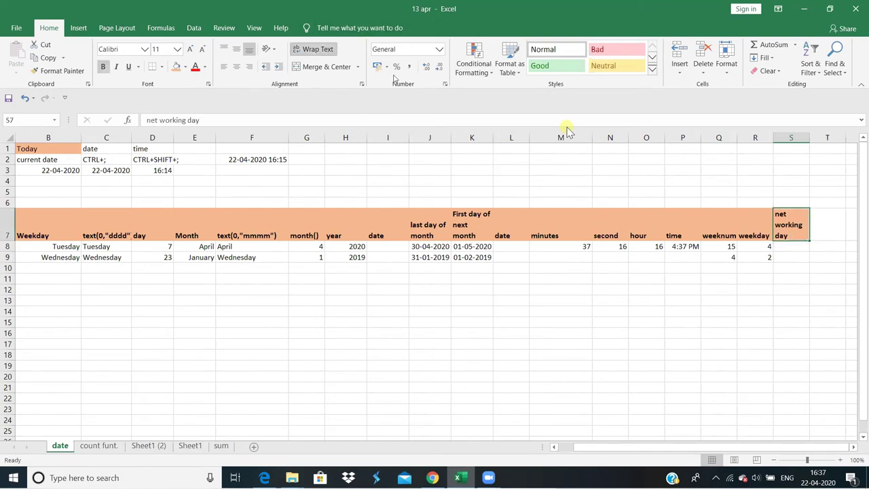
left_click(485, 170)
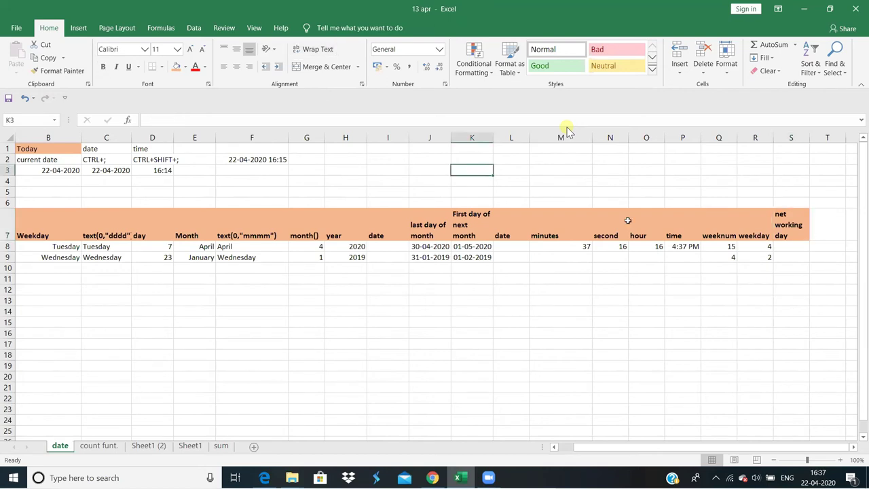
left_click(598, 191)
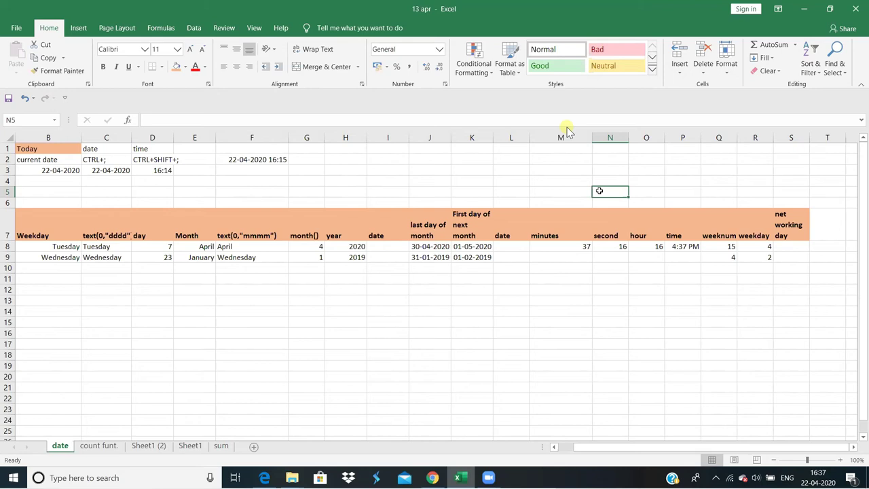
Enter start date 01-04-2020 in N5 and end date 30-04-2020 in O5
type("1/")
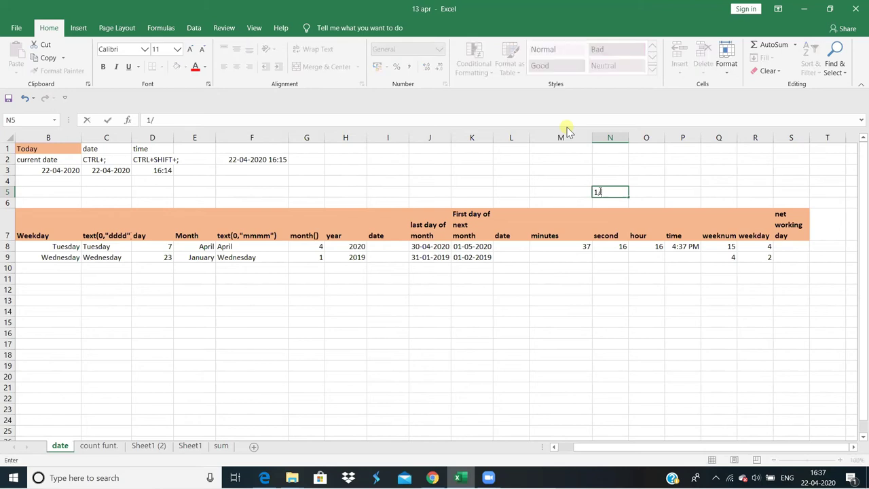
type("4/2020")
key("Return")
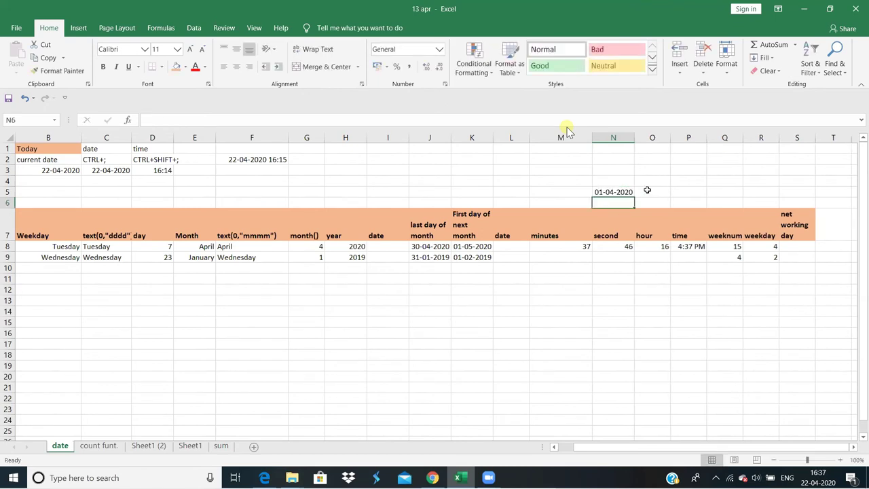
left_click(647, 190)
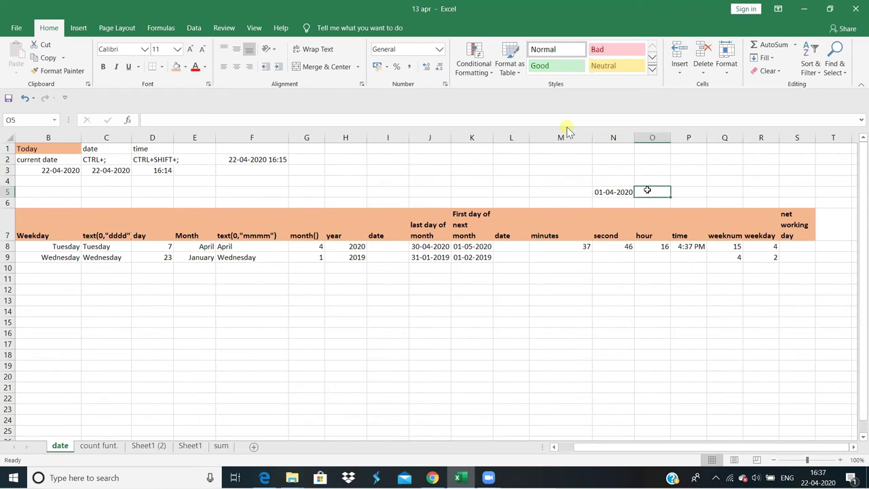
type("30/4/")
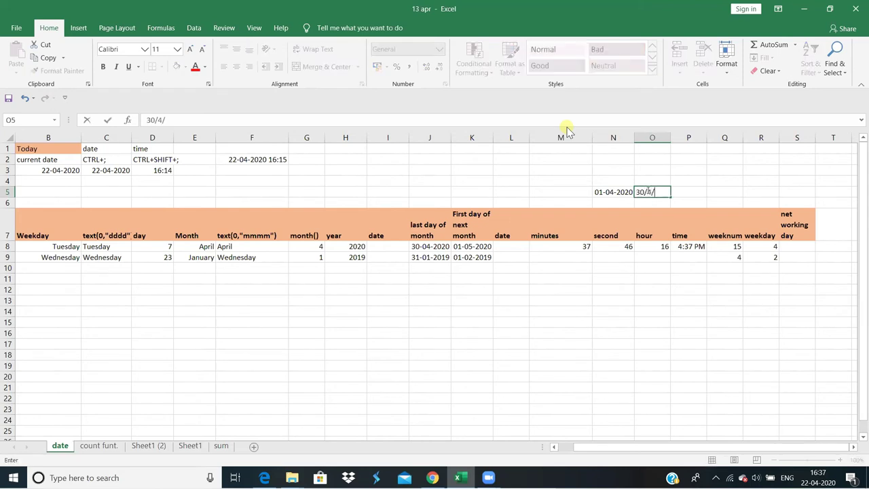
type("20")
type("20")
key("Return")
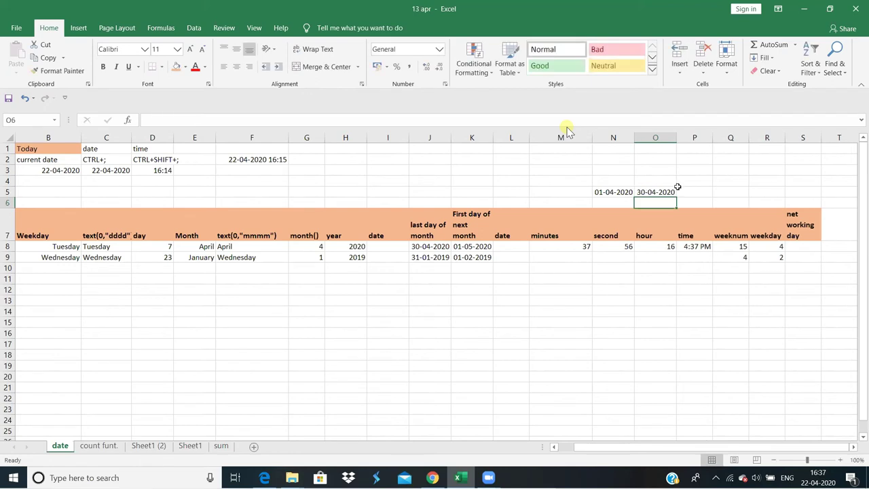
left_click(659, 192)
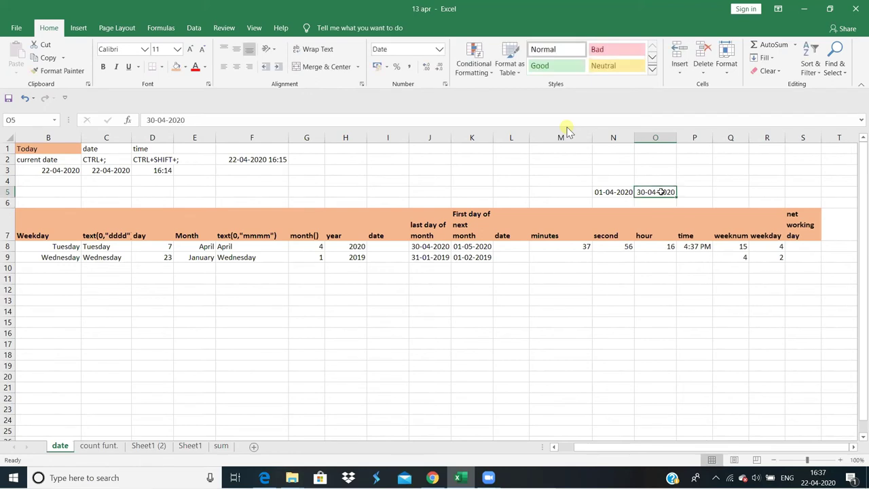
left_click(612, 191)
Label N4 as 's date' and O4 as 'e date'
left_click(608, 181)
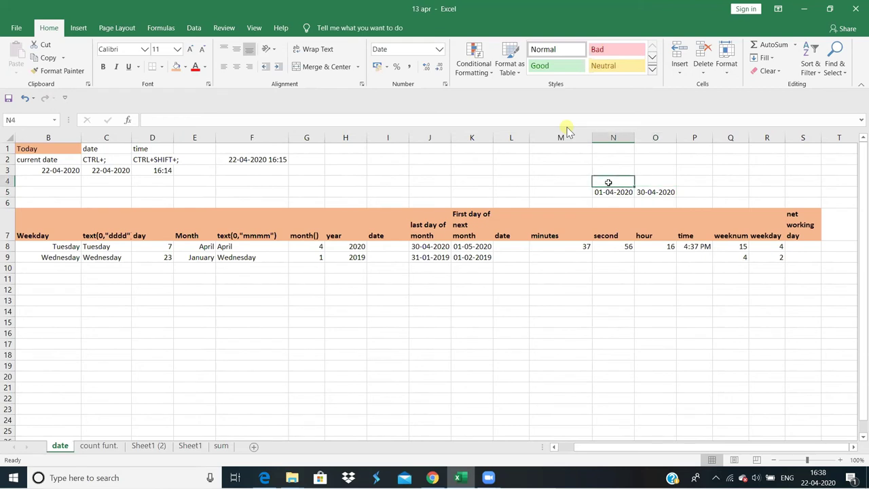
type("s")
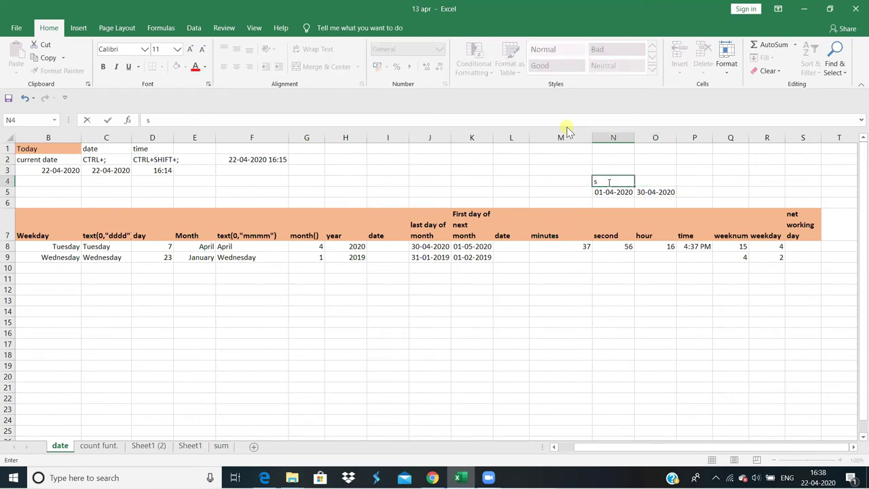
type(" d")
type("ate")
key("Tab")
type("e")
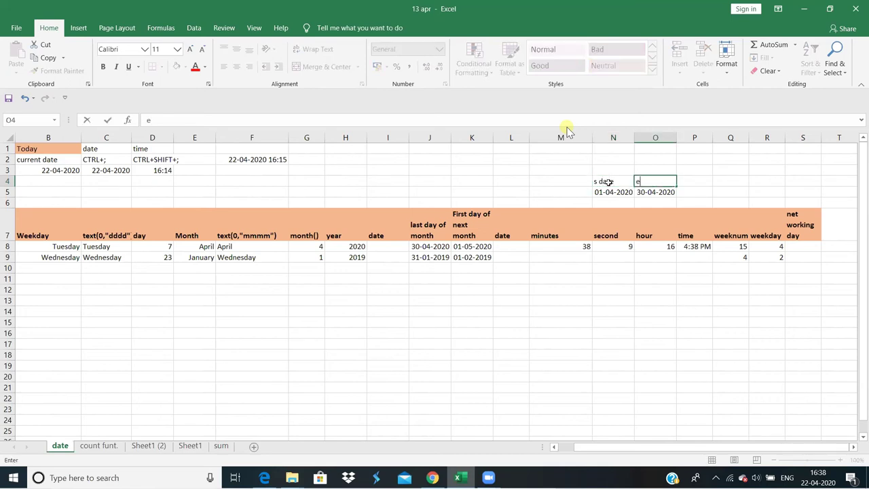
type(" da")
type("te")
key("Tab")
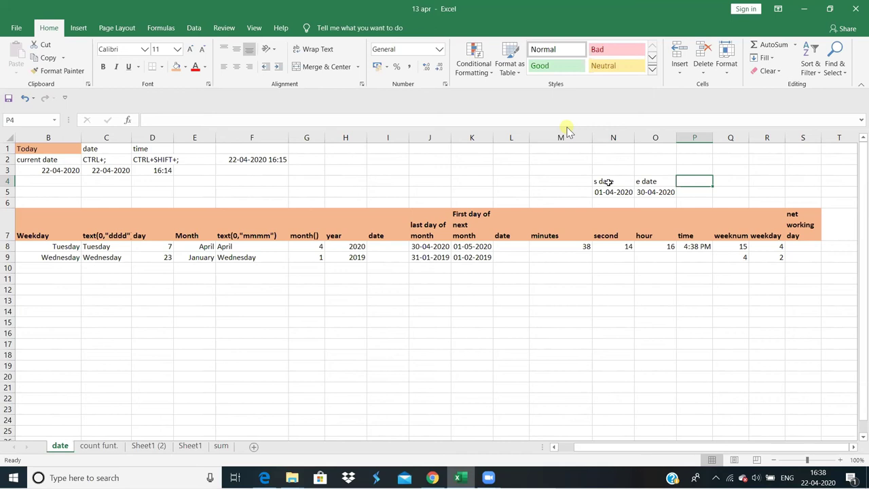
Enter the label 'L of Holyday' in P3
key("Up")
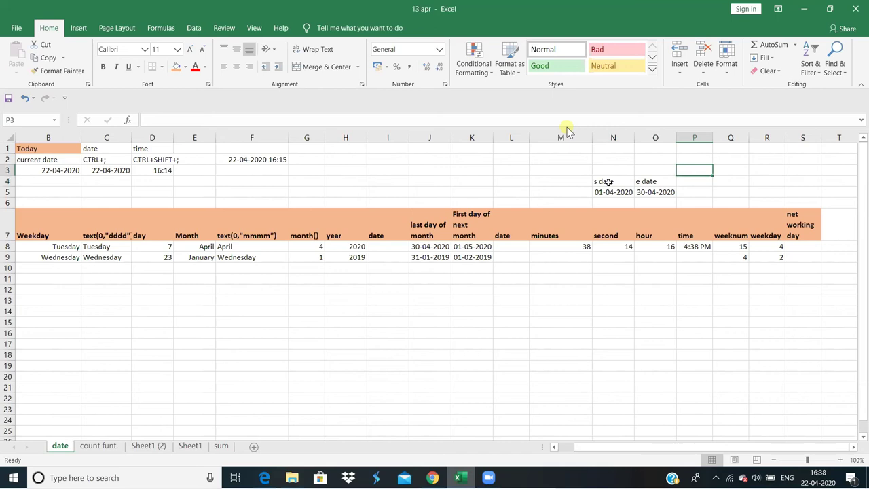
type("li")
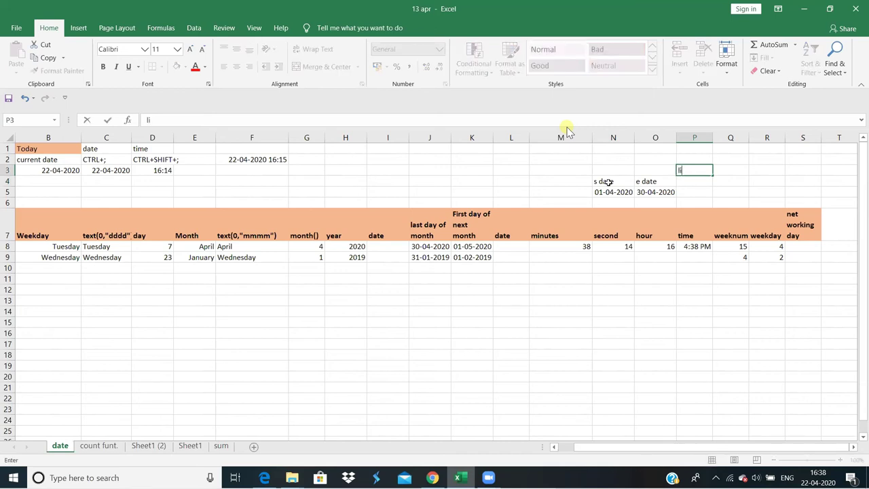
key("BackSpace")
key("BackSpace")
type("L")
type(" of")
type(" Holy")
type("day")
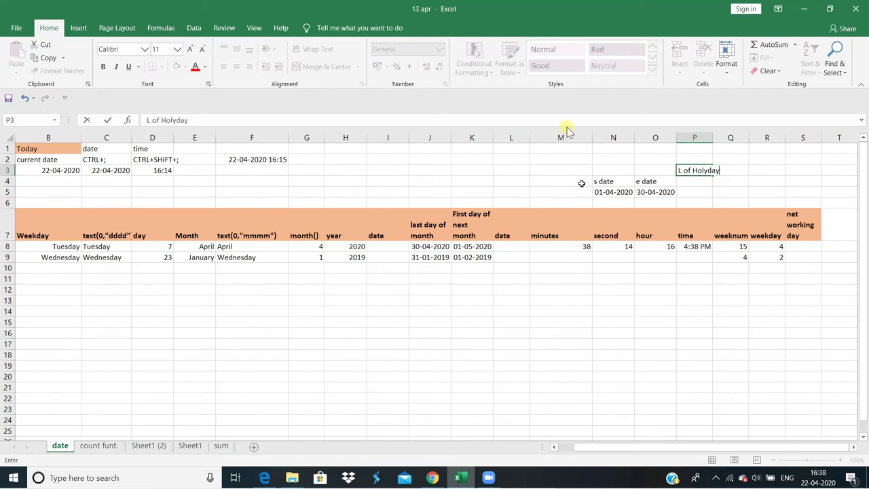
key("Return")
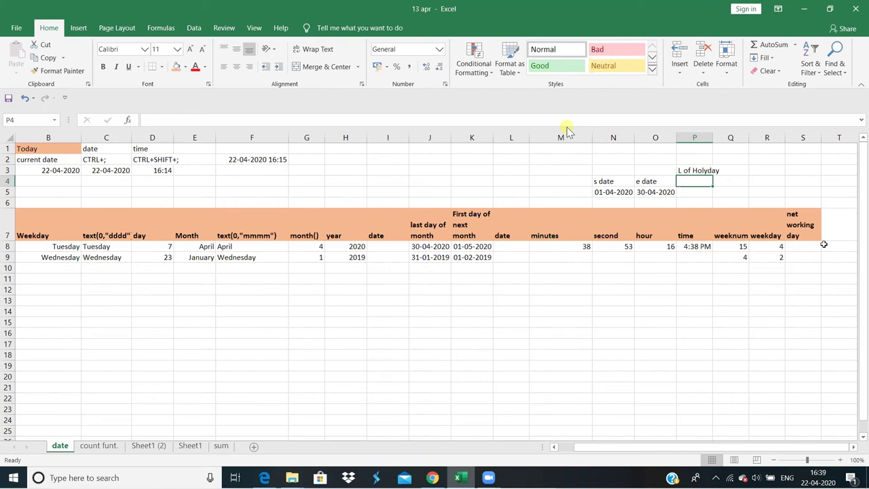
Enter the holiday date 08-04-2020 in P5 and review the dates in N5:P5
left_click(822, 481)
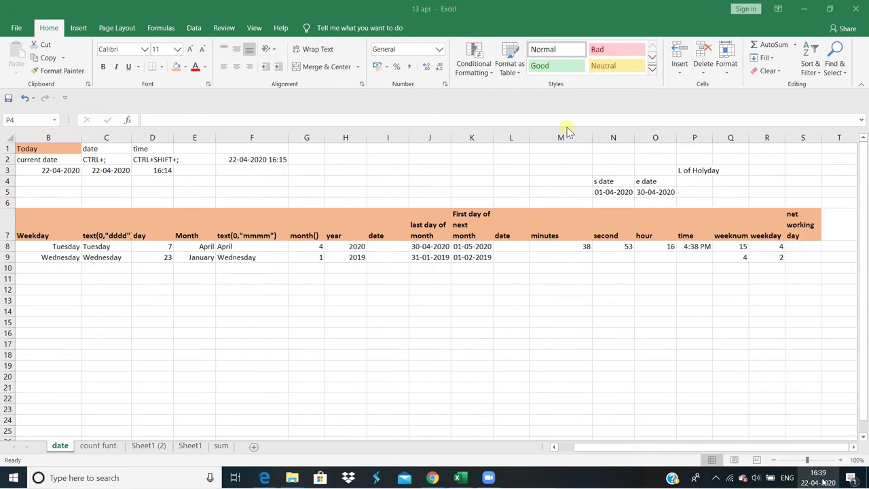
left_click(547, 340)
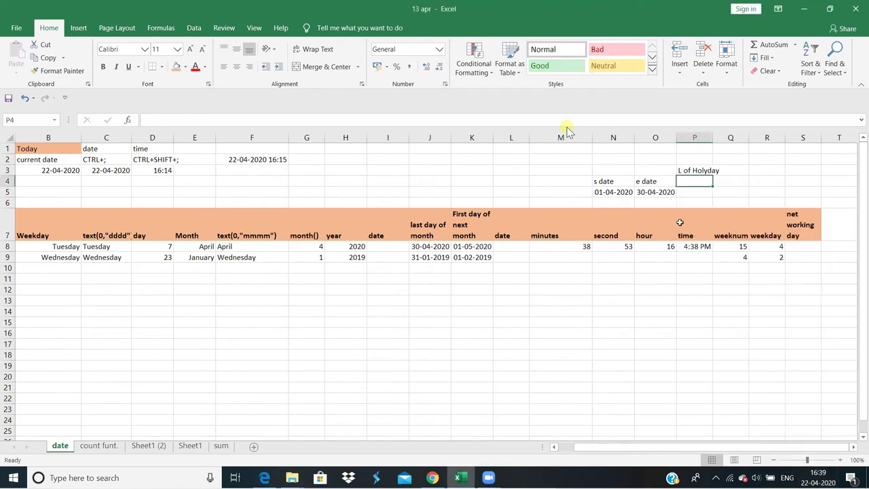
left_click(693, 191)
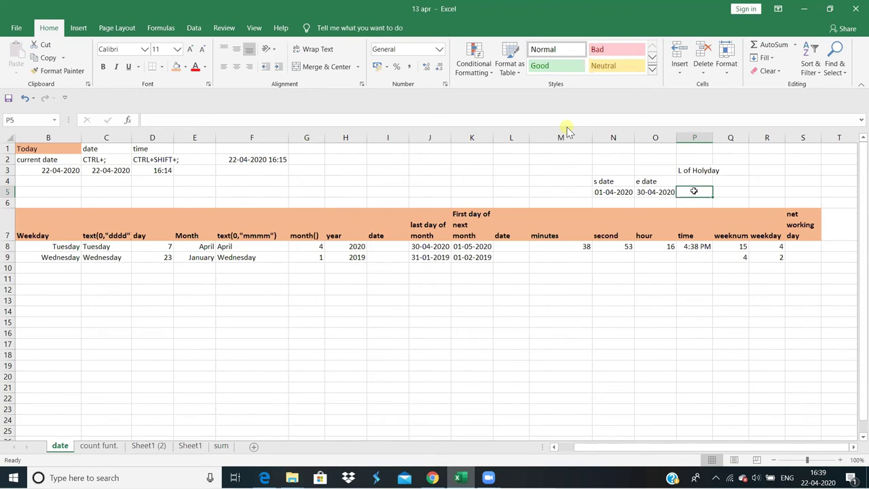
type("08/")
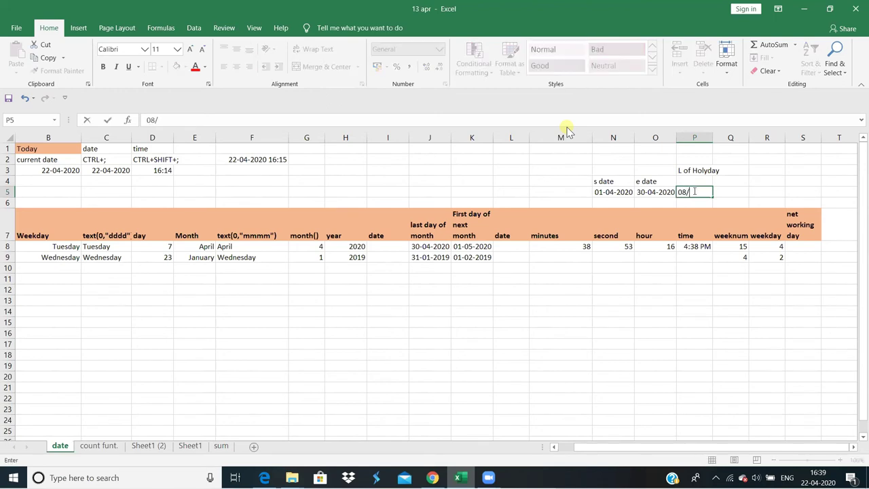
type("4/2020")
key("Return")
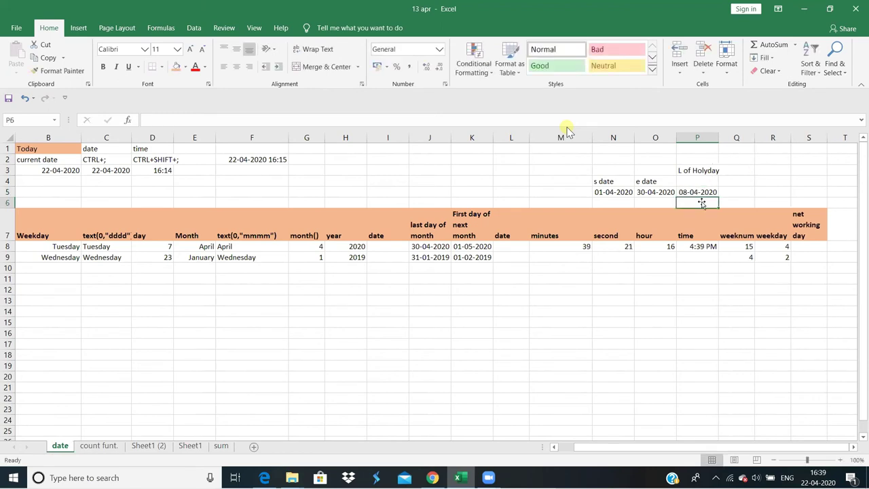
left_click(613, 192)
left_click_drag(613, 193, 648, 193)
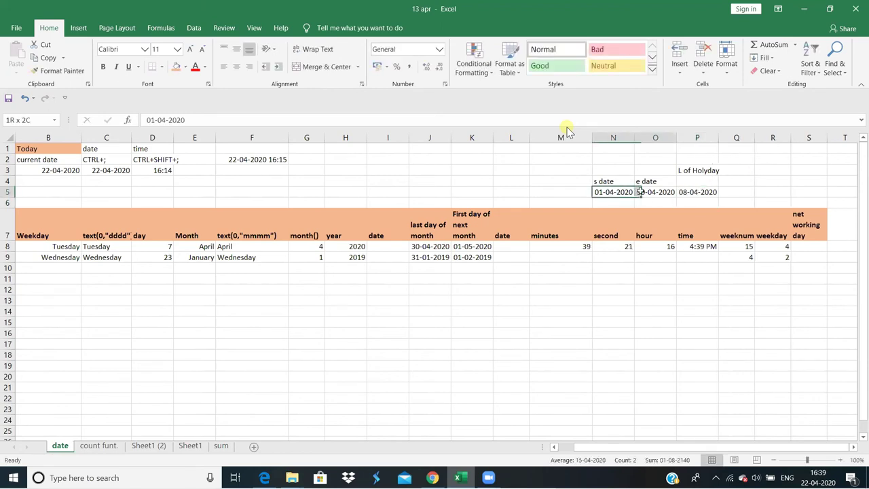
left_click(649, 192)
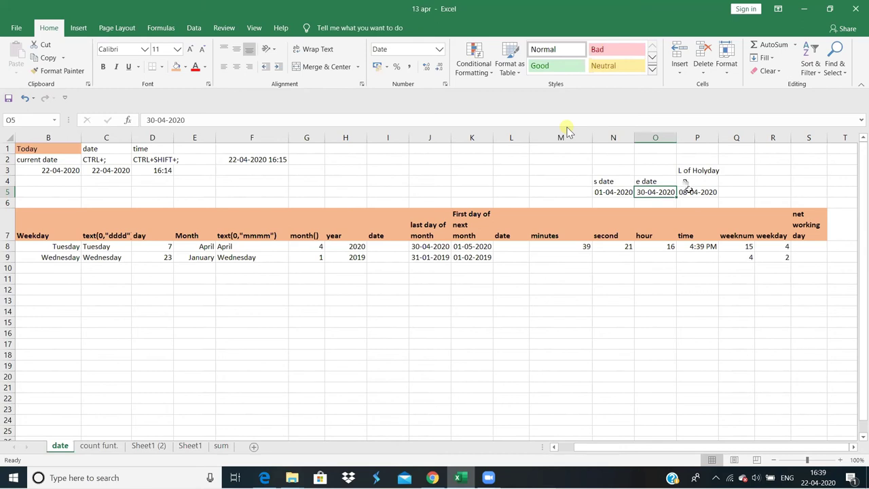
left_click(688, 191)
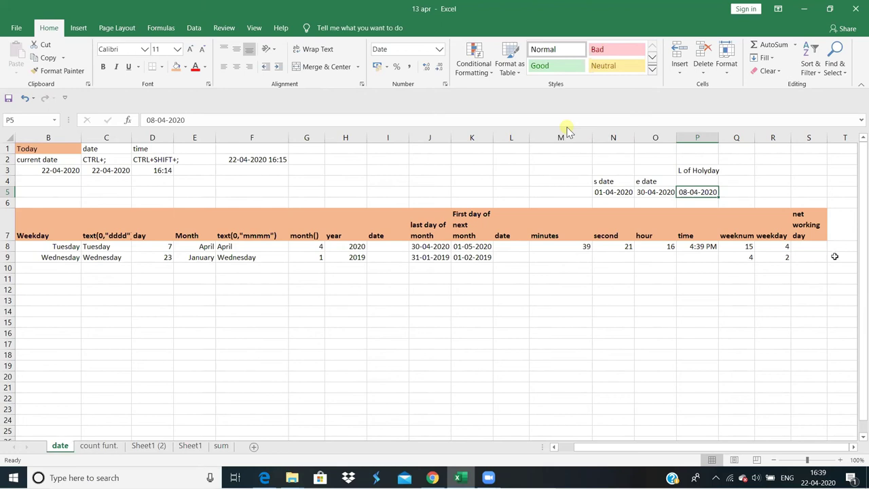
Enter =NETWORKDAYS(N5,O5,P5) in S8, returning 21 working days
left_click(802, 248)
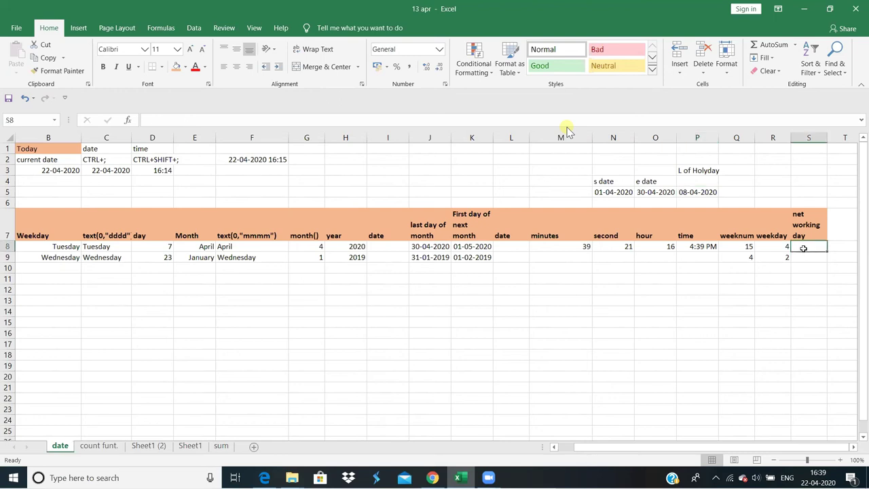
type("=n")
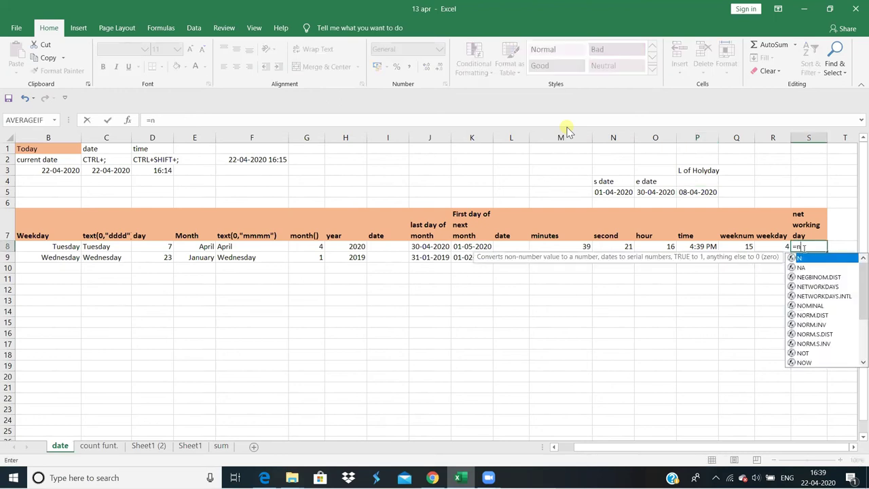
type("et")
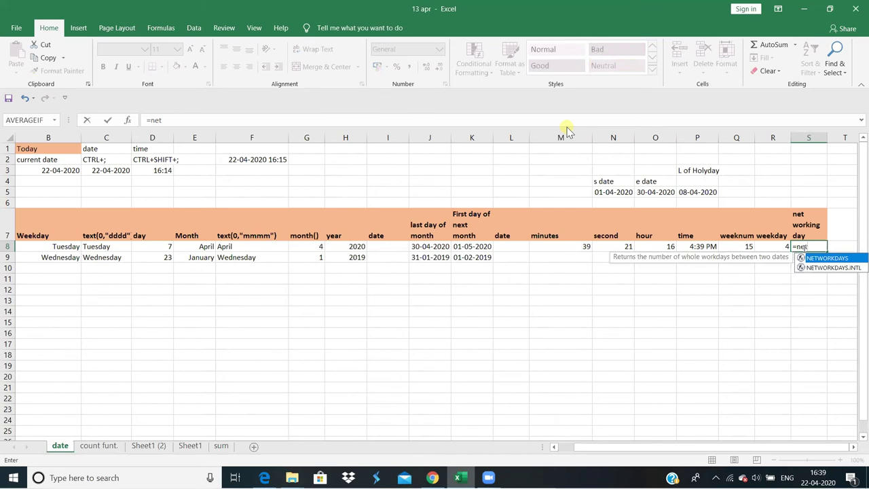
key("Tab")
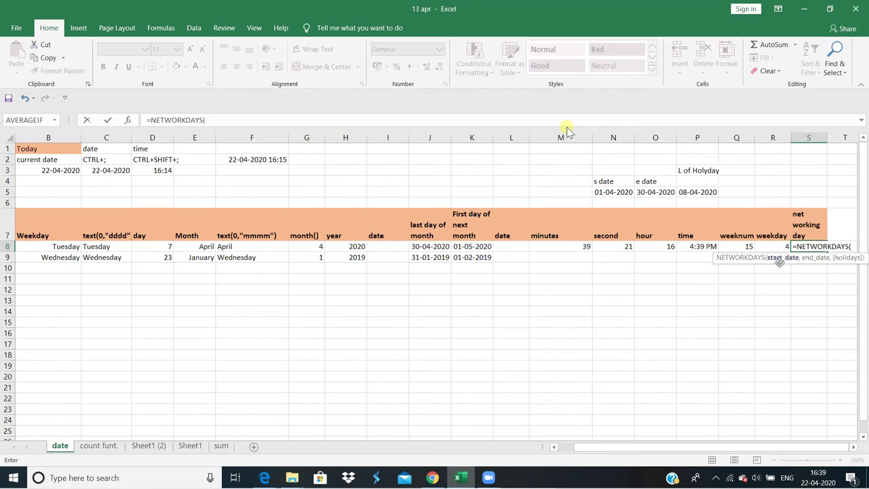
left_click(600, 191)
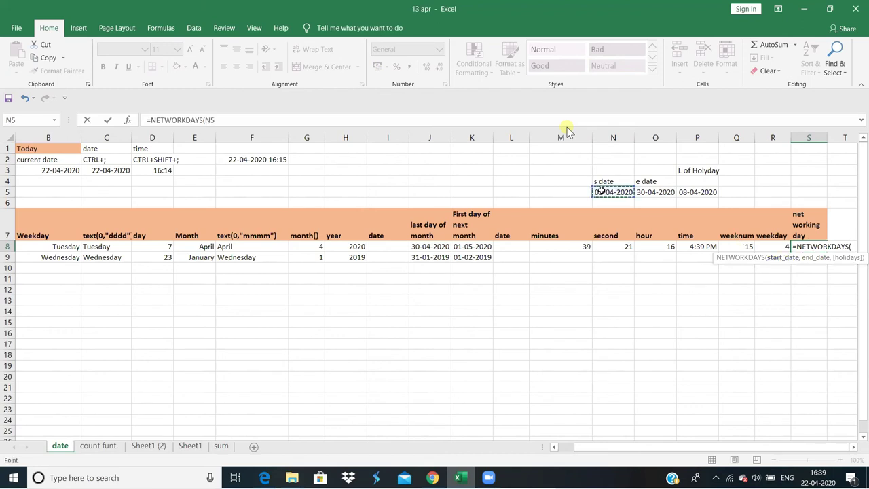
type(",")
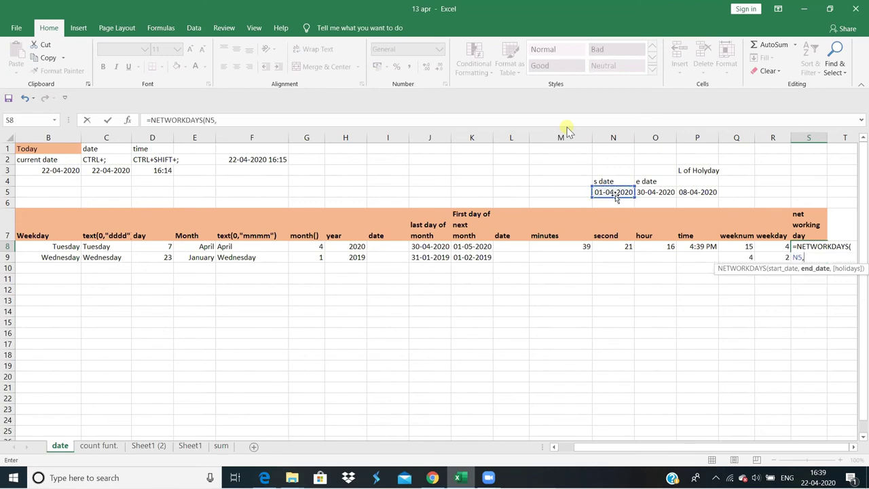
left_click(648, 192)
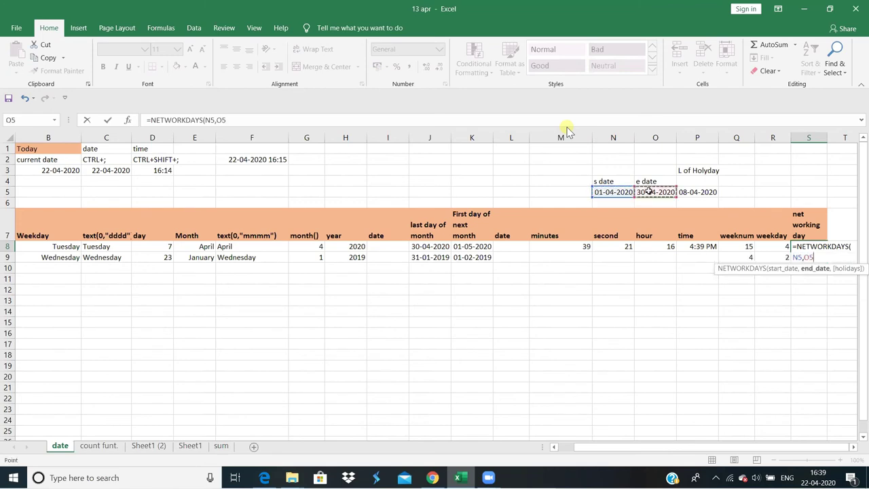
type(",")
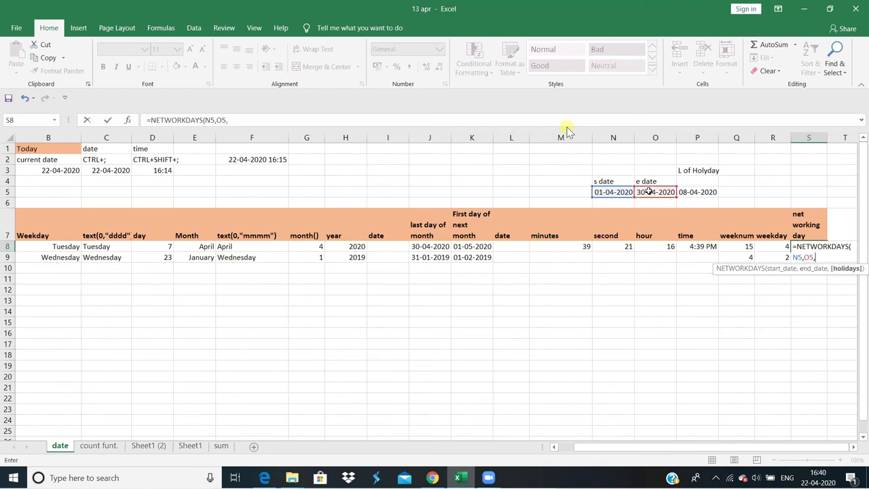
left_click(706, 192)
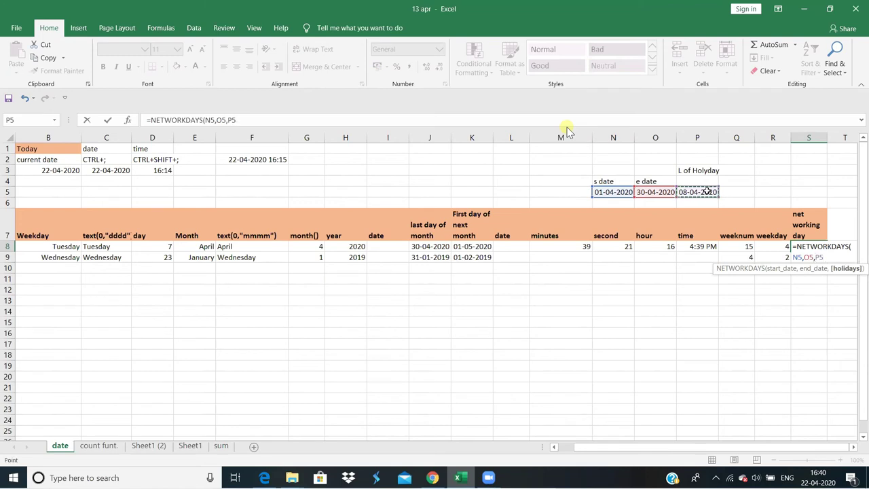
type(")")
key("Return")
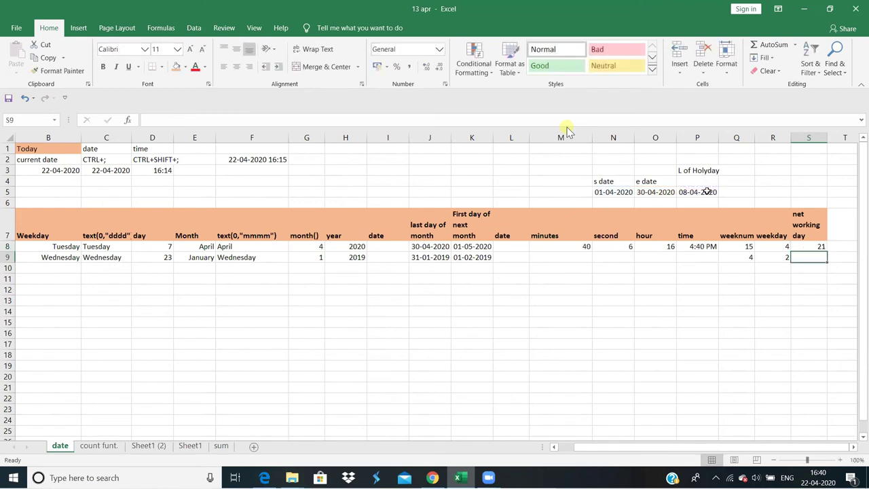
left_click(807, 247)
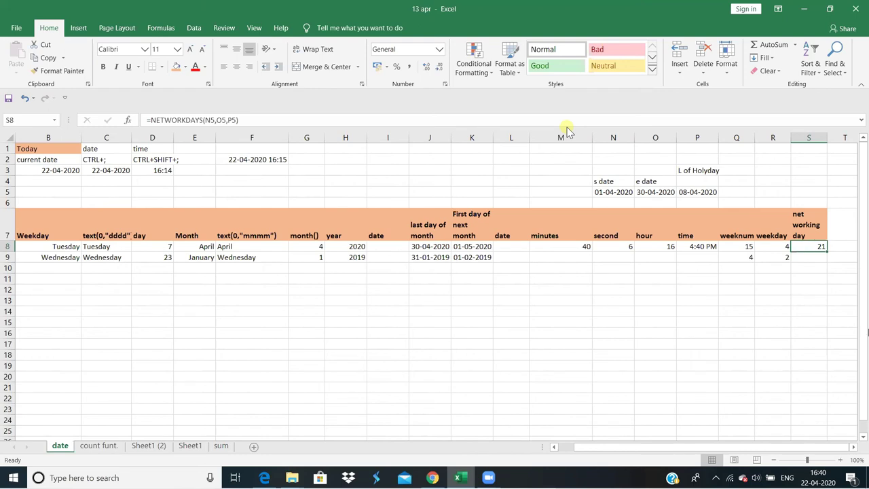
left_click(817, 475)
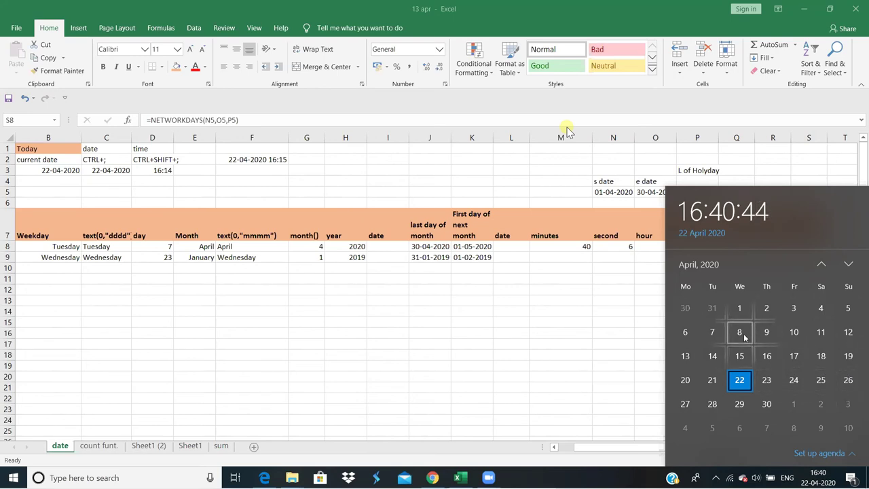
left_click(645, 340)
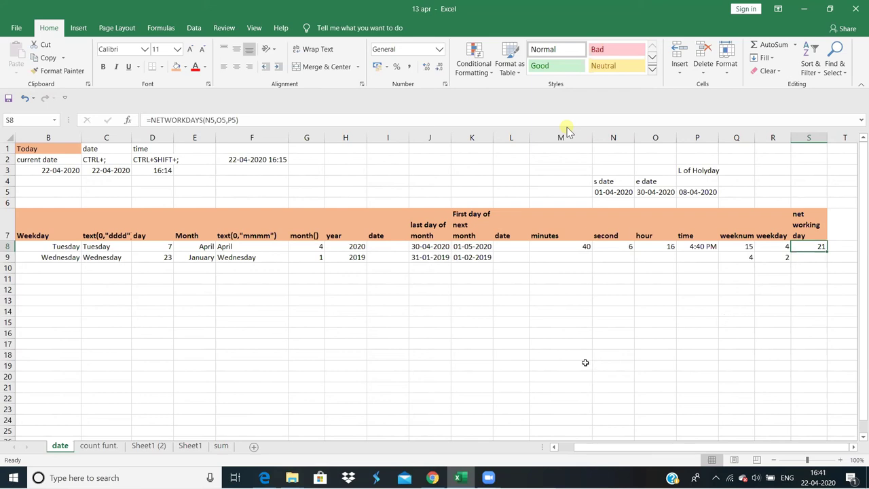
Enter =DAY(B3) in H11, returning 22
left_click(413, 314)
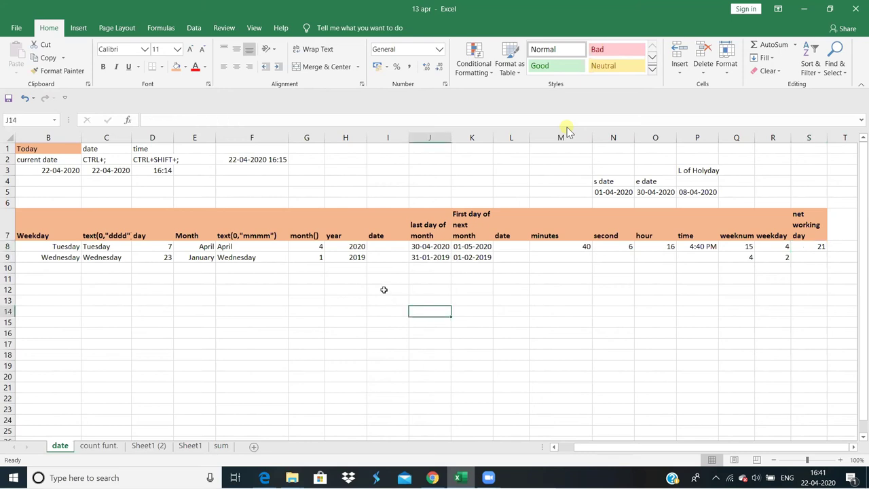
left_click(350, 279)
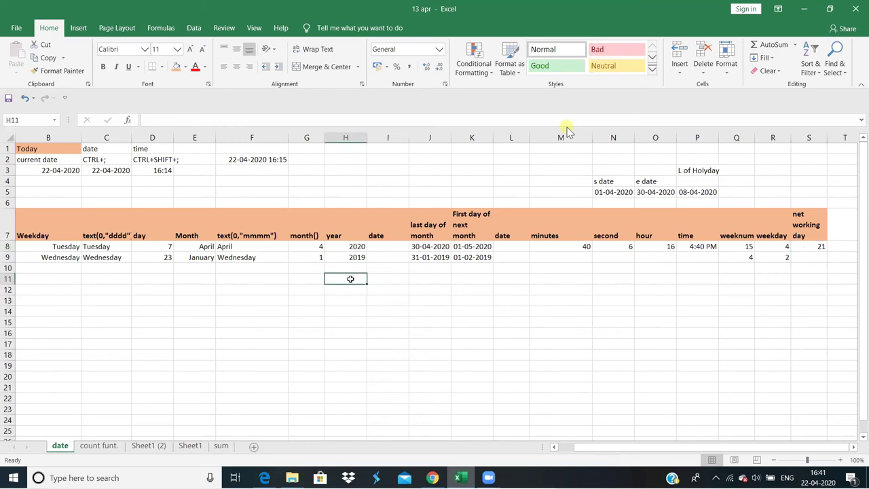
type("day")
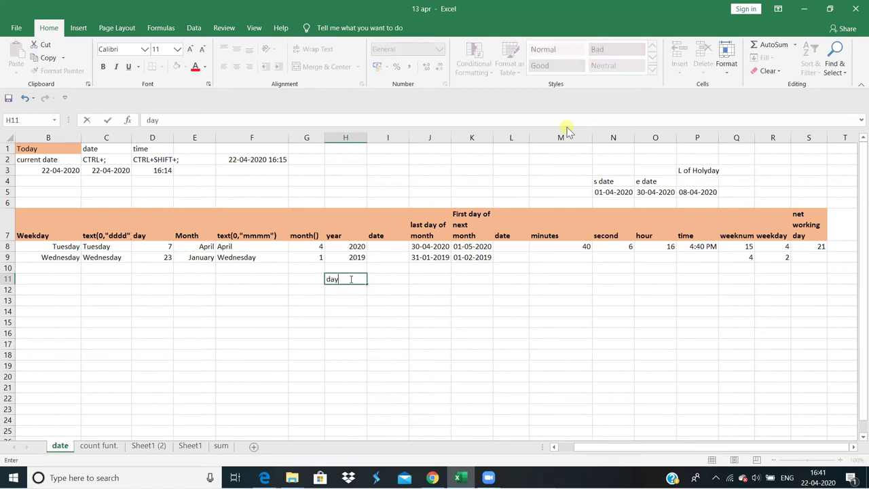
type("(")
key("BackSpace")
key("BackSpace")
key("BackSpace")
key("BackSpace")
type("=day")
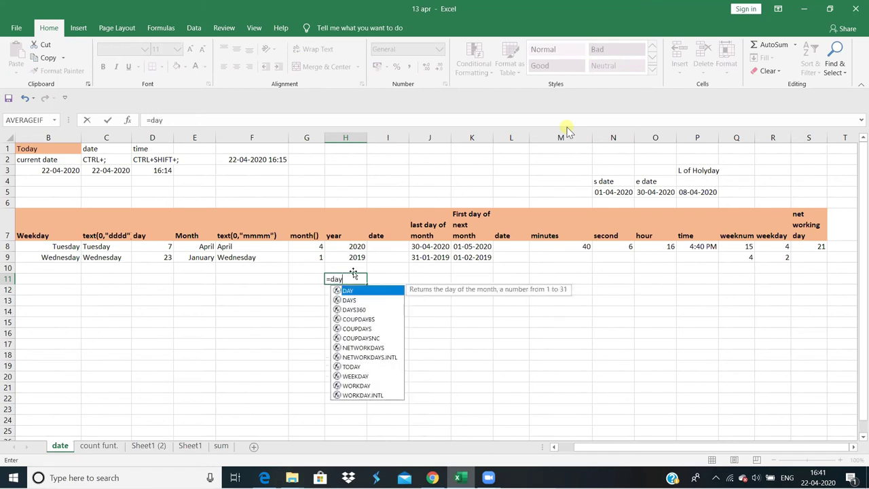
type("(")
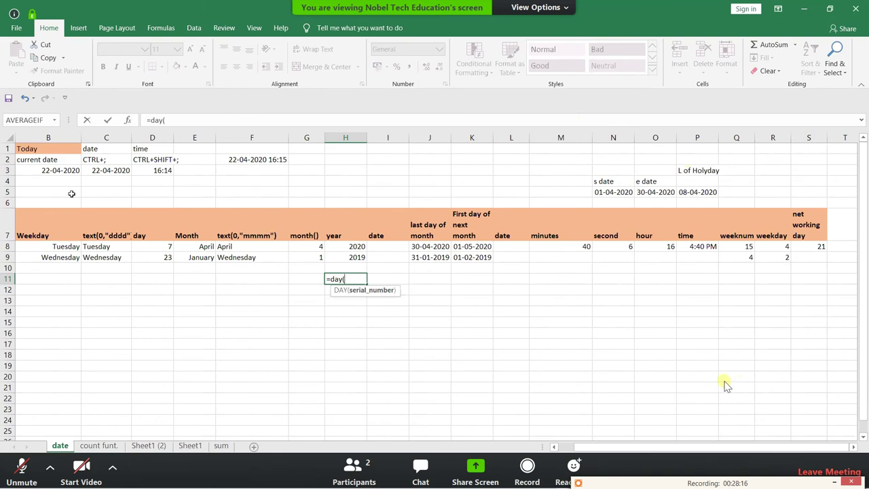
left_click(54, 168)
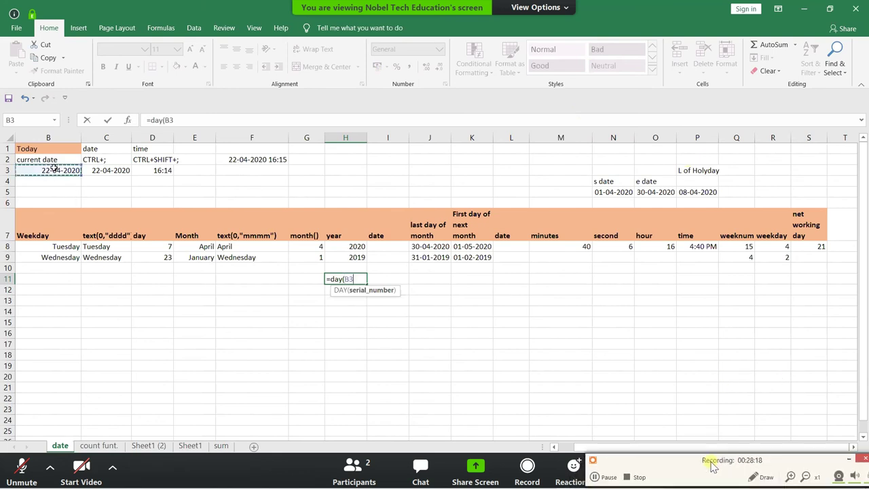
type(")")
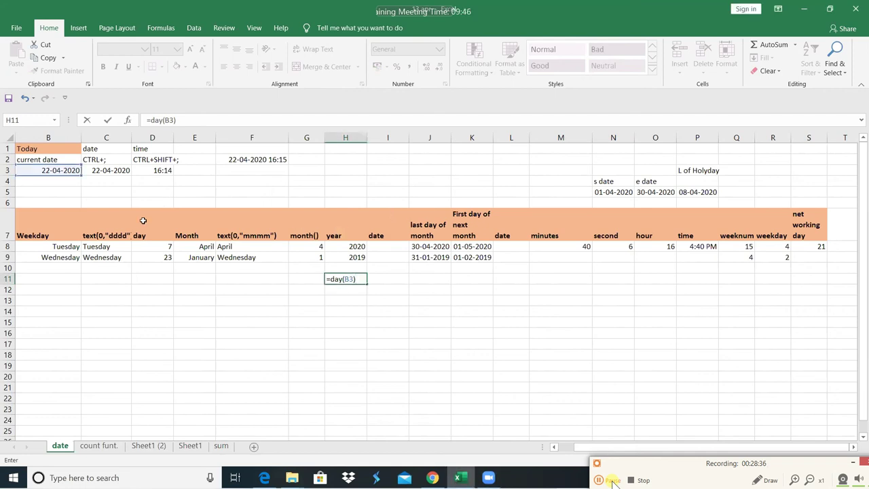
key("Return")
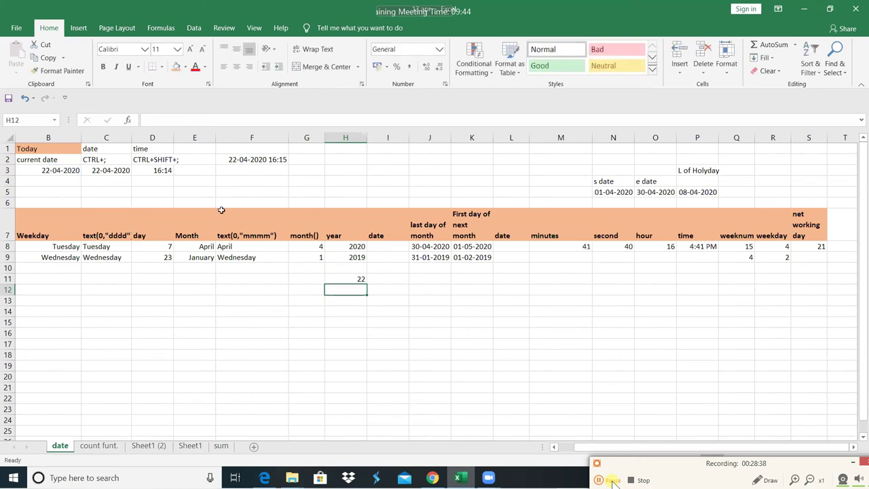
key("Up")
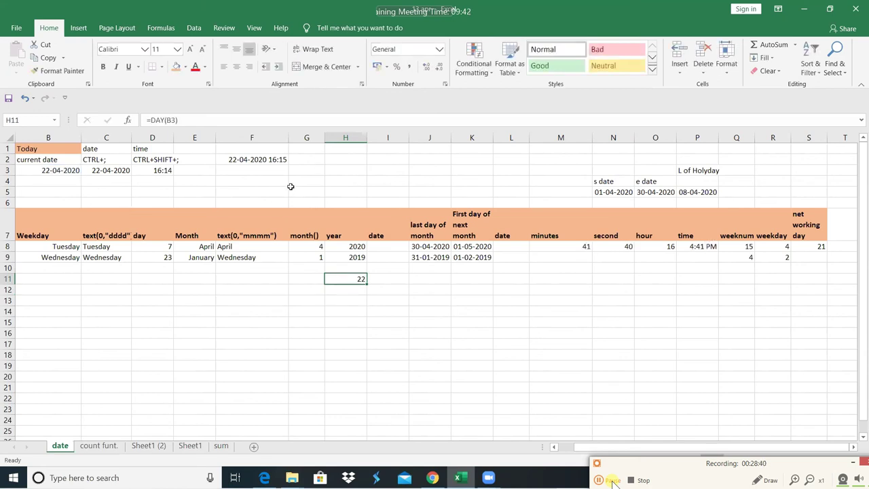
Start replacing H11's formula with a =YEAR formula
left_click(340, 233)
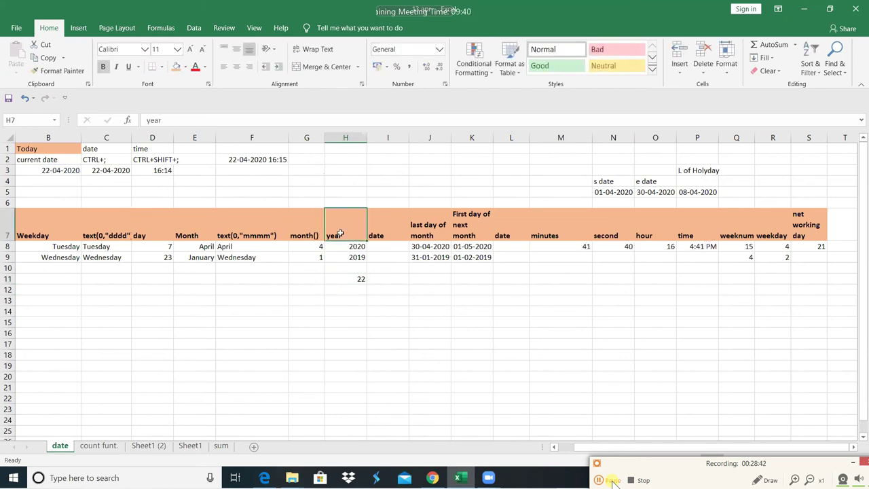
left_click(350, 279)
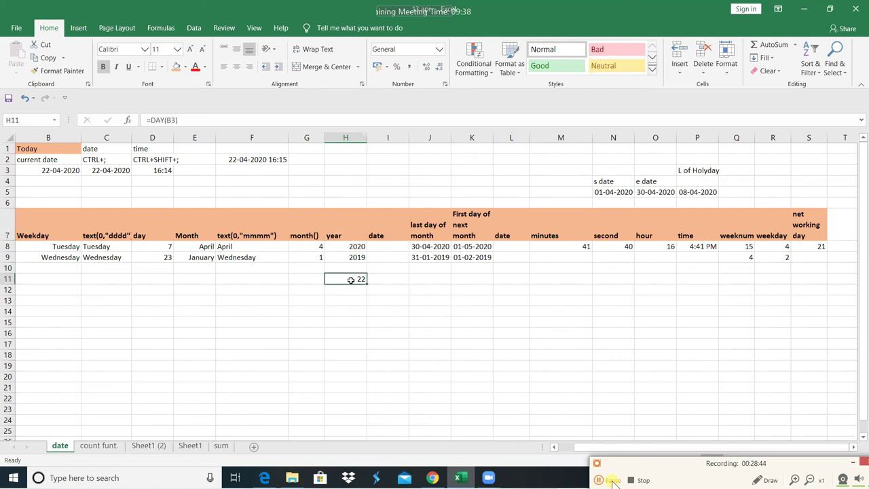
double_click(351, 279)
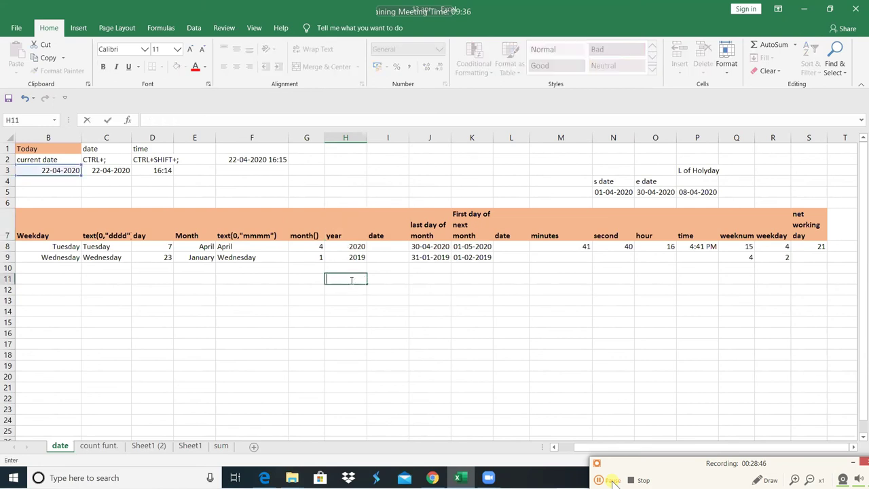
type("=ye")
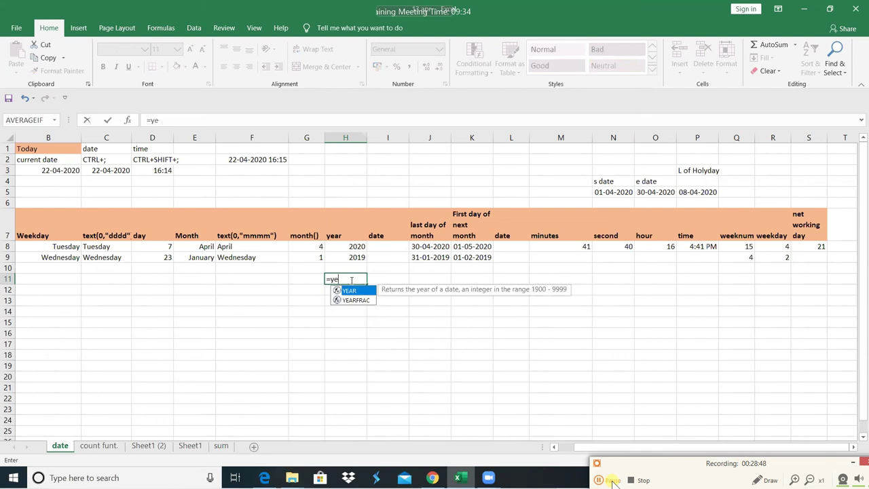
type("ar")
type("(")
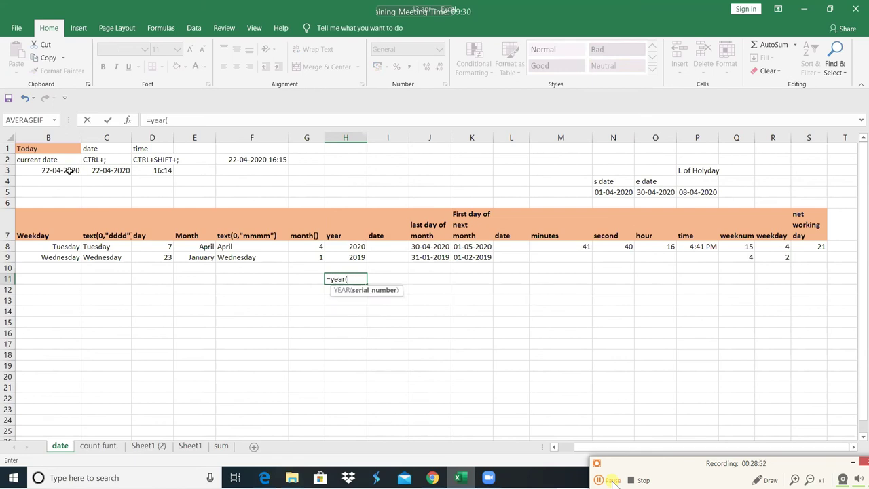
Complete =YEAR(B3) in H11 to show 2020, then clear H11 again
left_click(69, 171)
type(")")
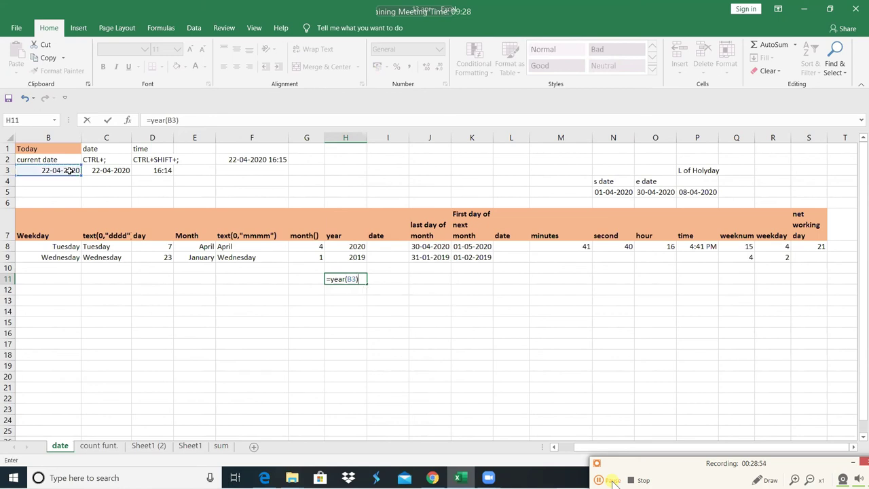
key("Return")
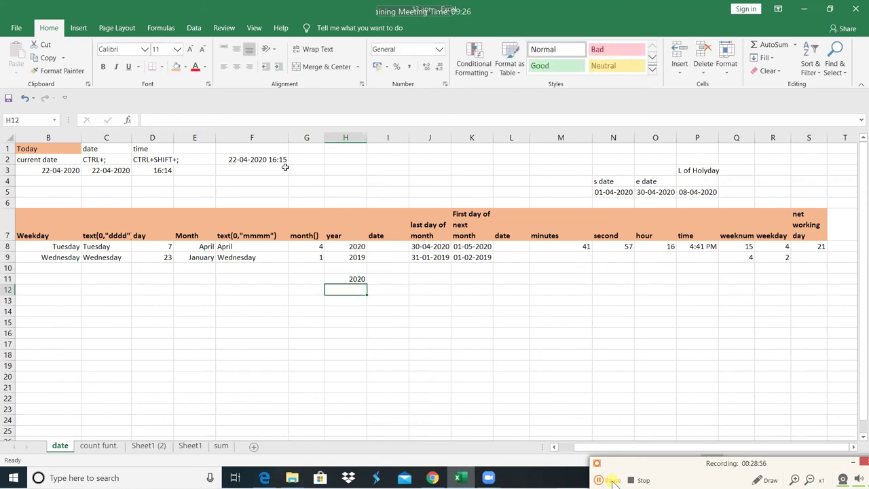
left_click(352, 278)
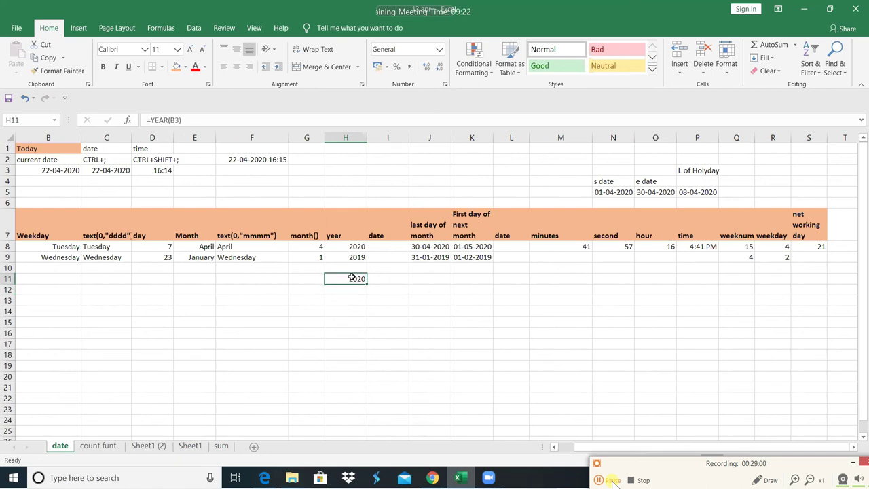
key("BackSpace")
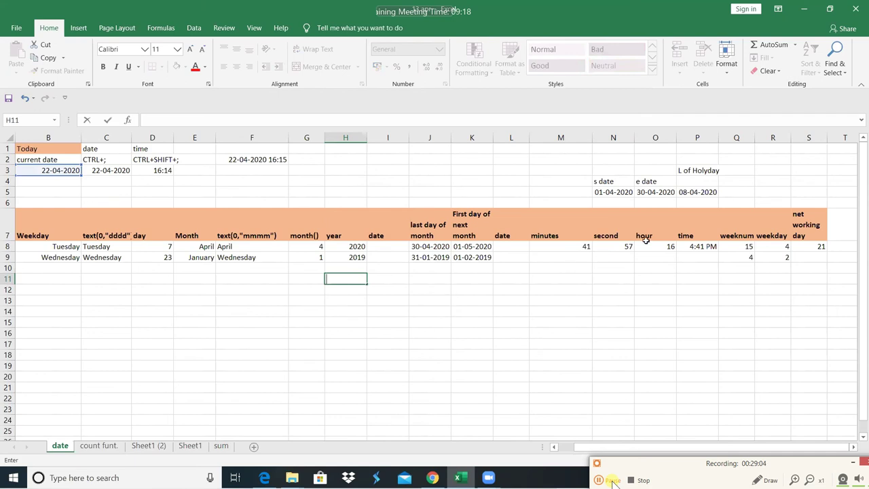
Enter the column heading 'value' in T7
left_click(836, 215)
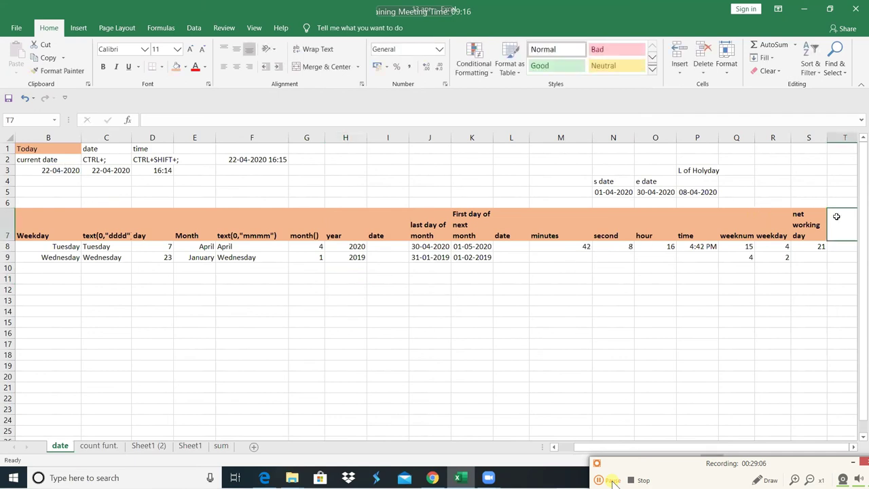
type("va")
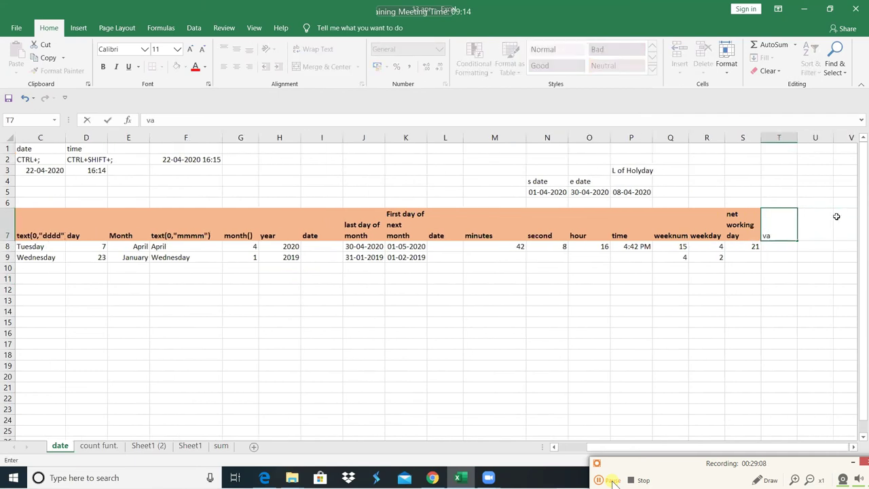
type("lue")
key("Return")
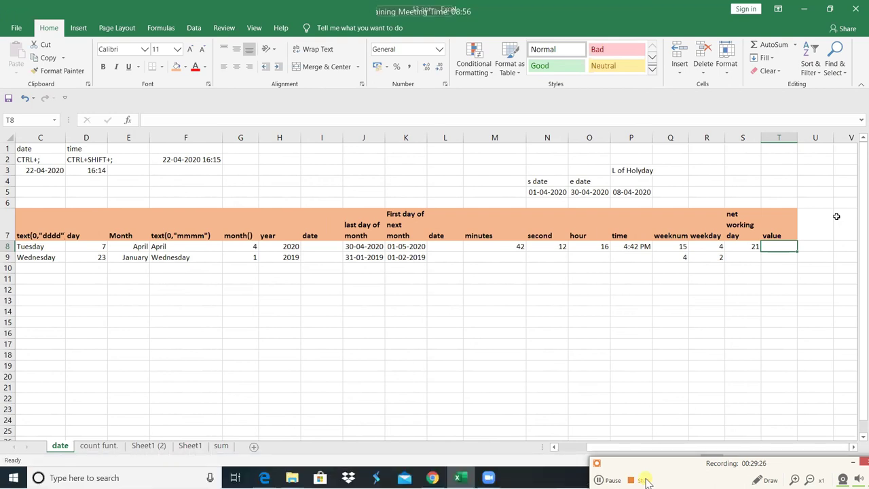
Enter =VALUE(J8) in T8 so it returns the serial number 43951
type("=")
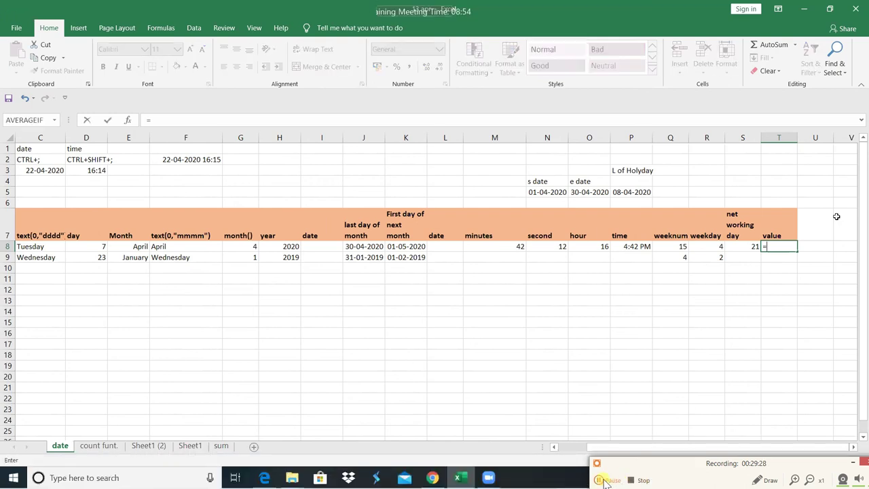
type("v")
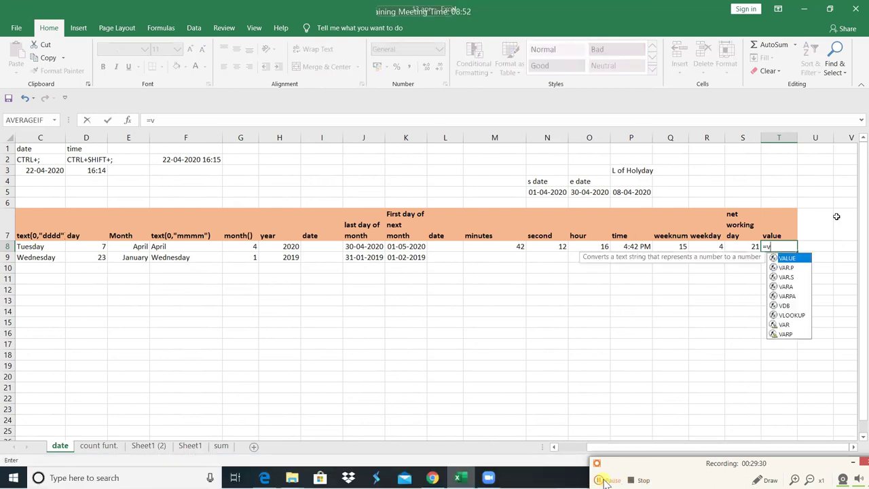
type("alue")
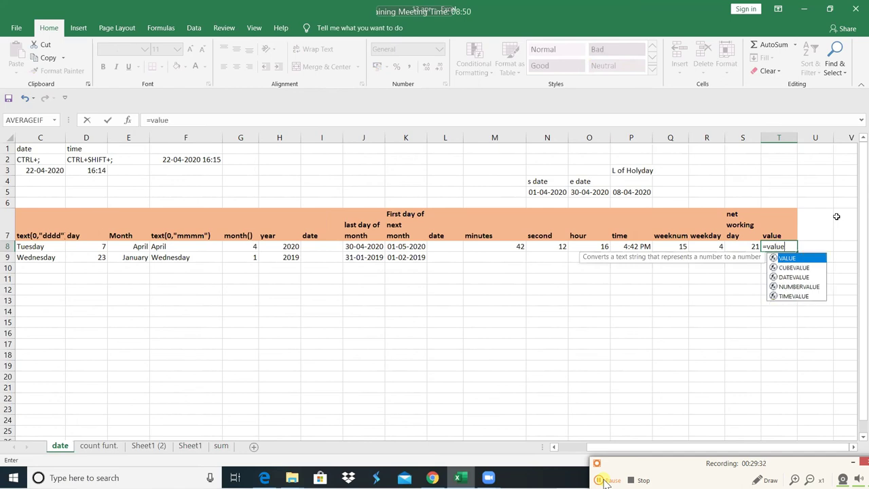
type("(")
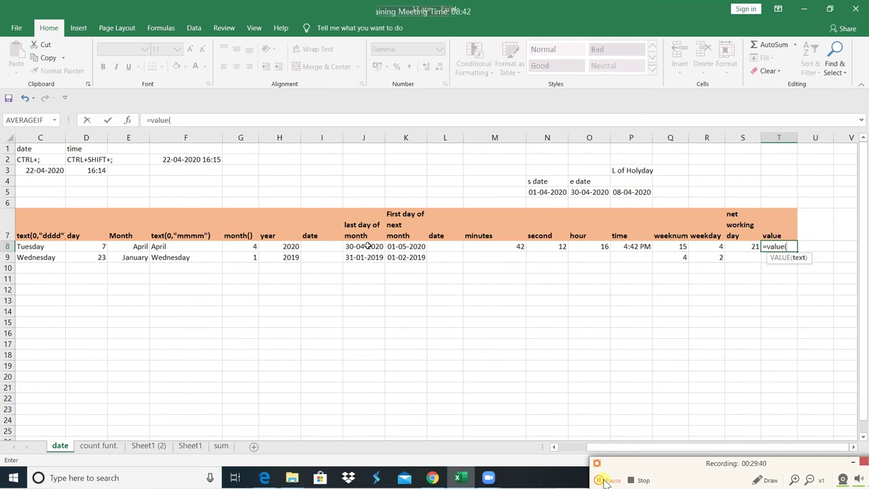
left_click(367, 247)
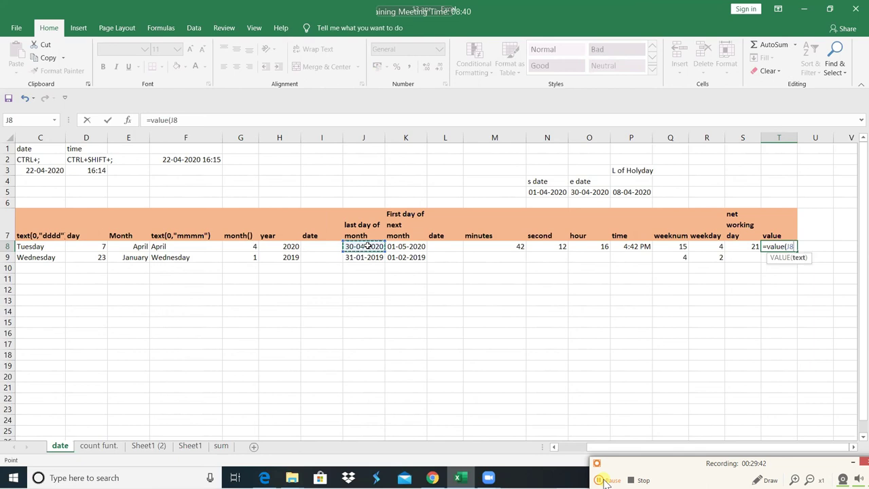
type(")")
key("Return")
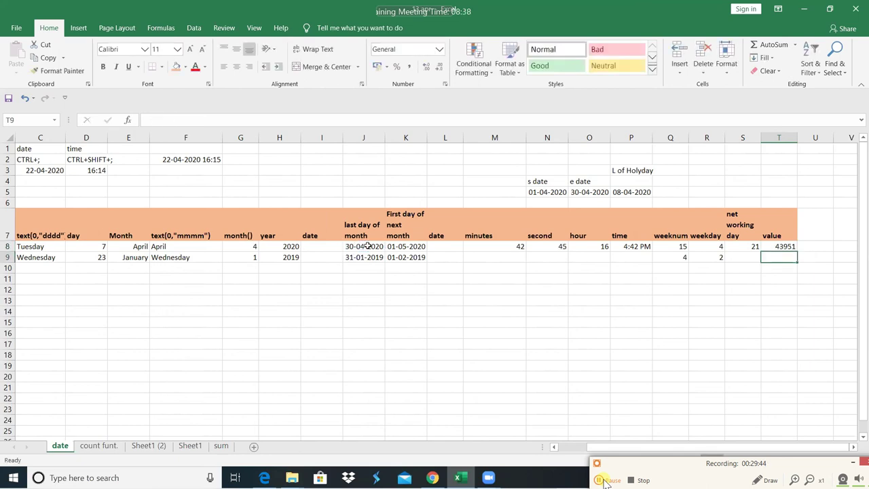
key("Up")
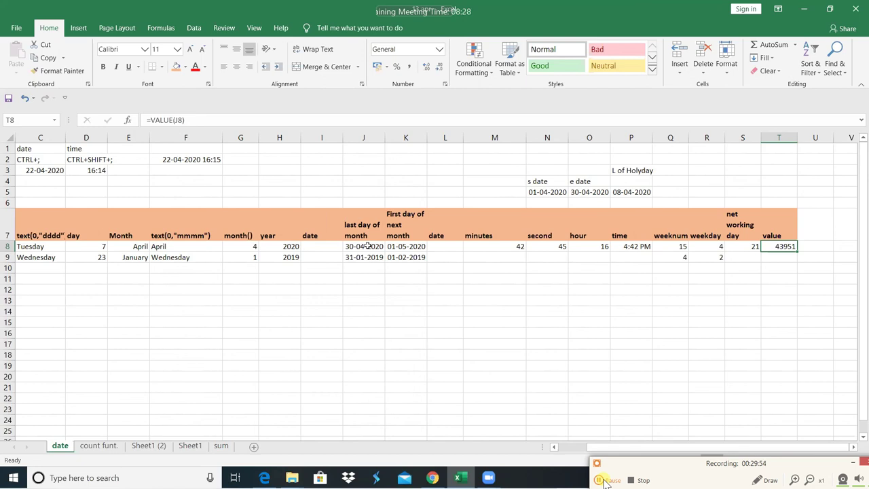
Review T8's 43951 result without changing its number format, then select empty cell S13
left_click(439, 49)
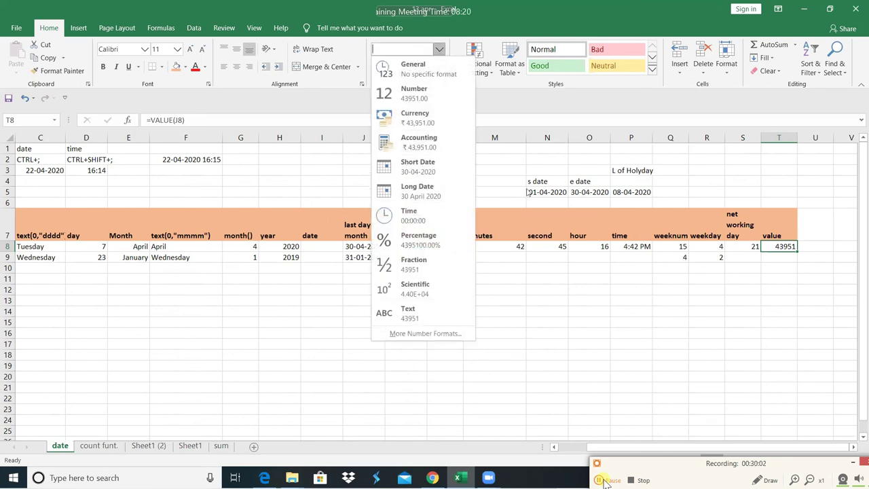
left_click(771, 252)
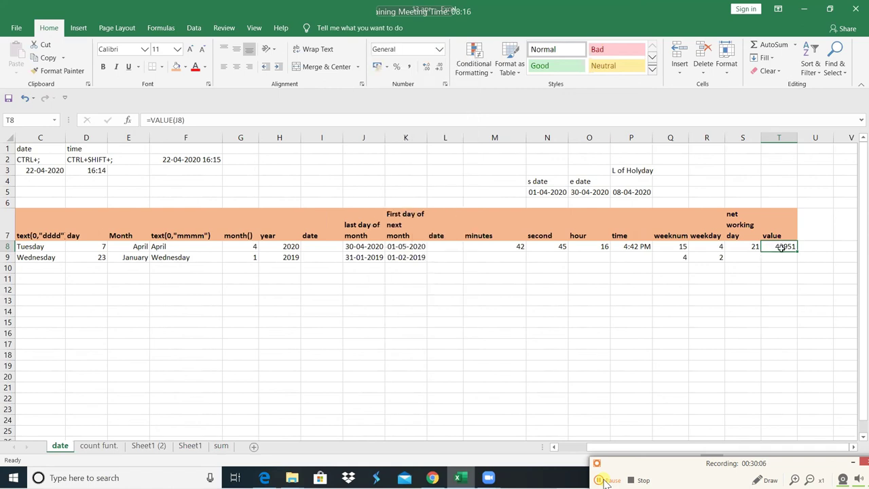
left_click(779, 258)
left_click(784, 246)
left_click(674, 295)
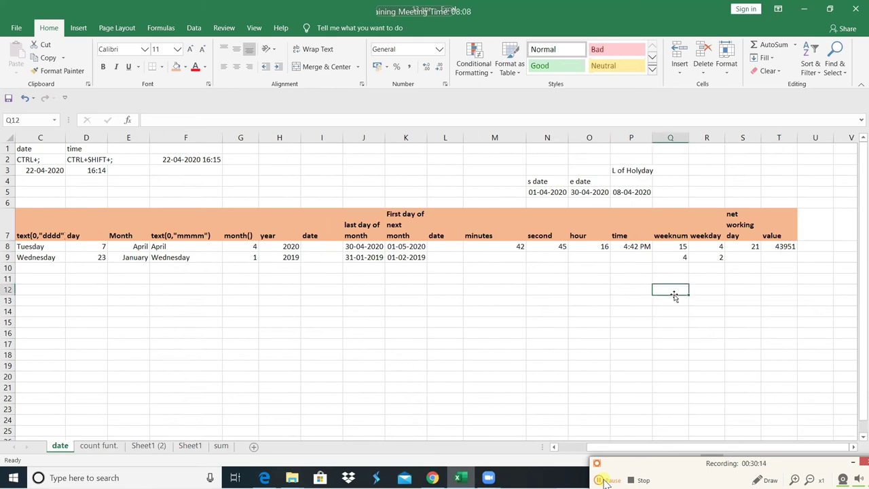
left_click(675, 303)
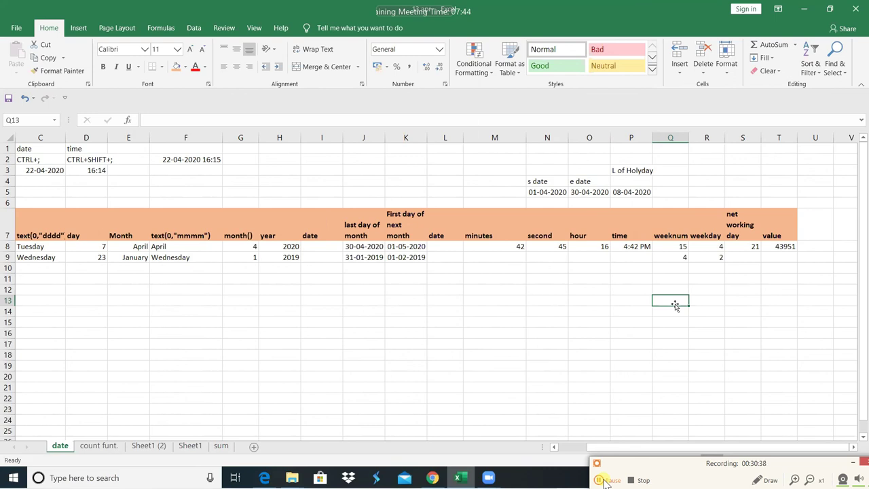
left_click(778, 247)
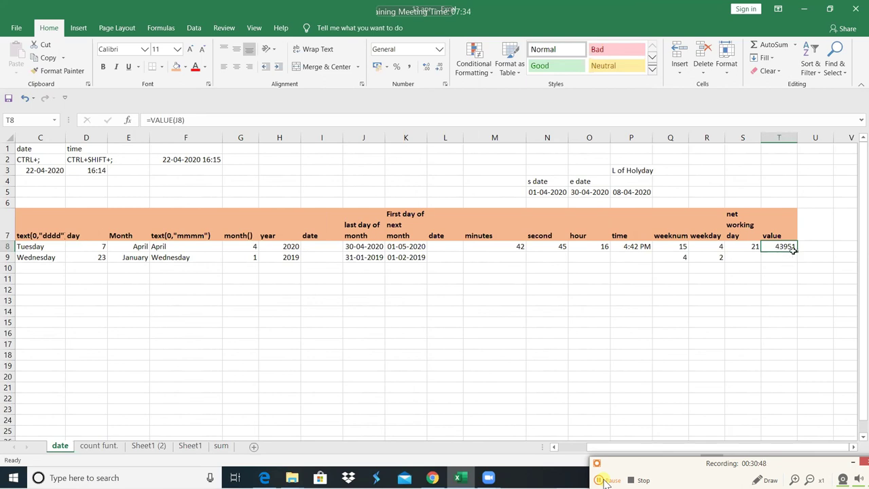
left_click(745, 298)
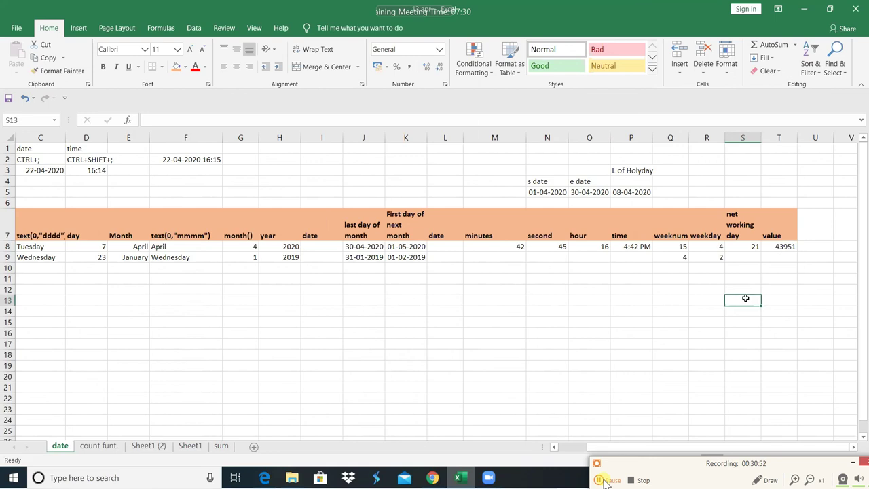
Enter the test date 01/01/1900 in S13
type("01/01")
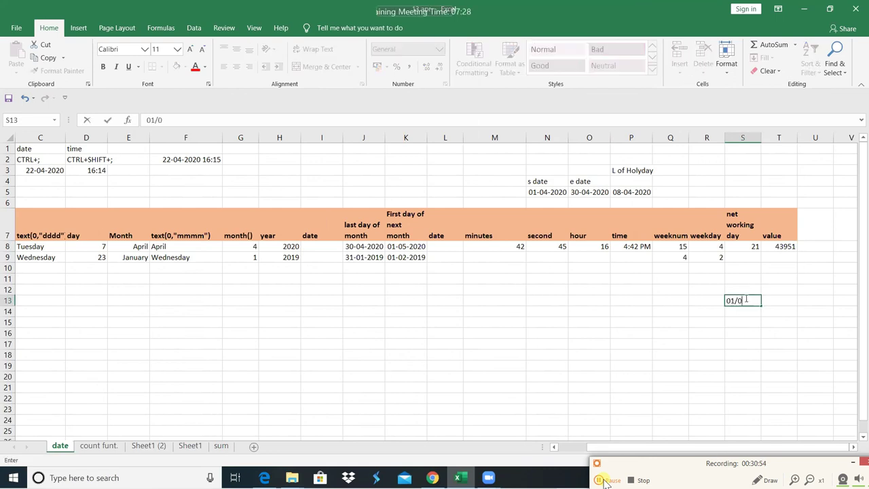
type("/1900")
key("Return")
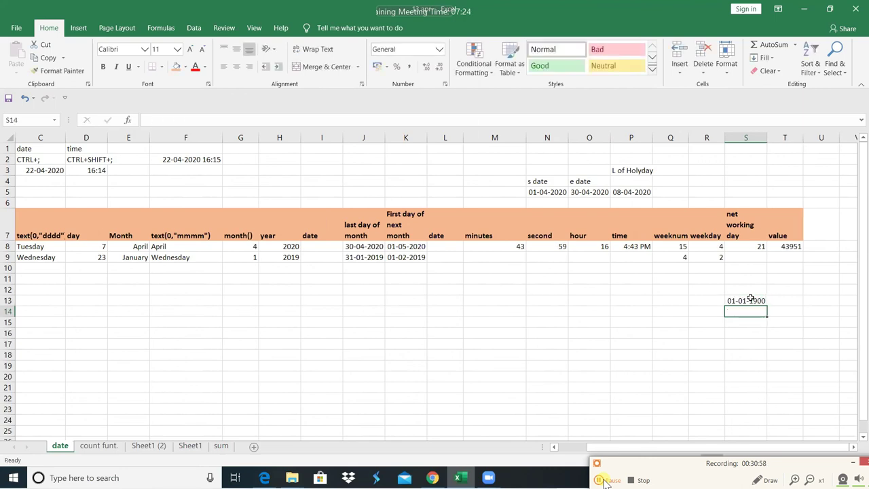
left_click(747, 299)
Enter =VALUE(S13) in T10 to convert the test date
left_click(782, 267)
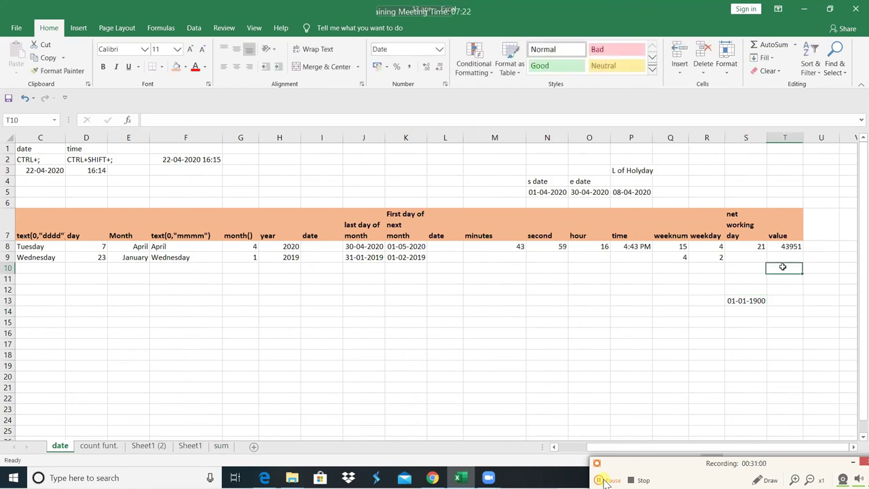
type("=v")
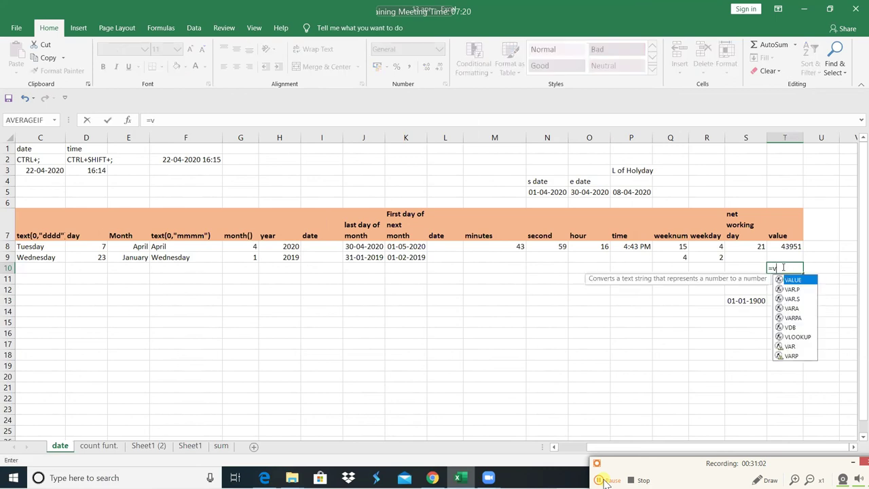
type("alu")
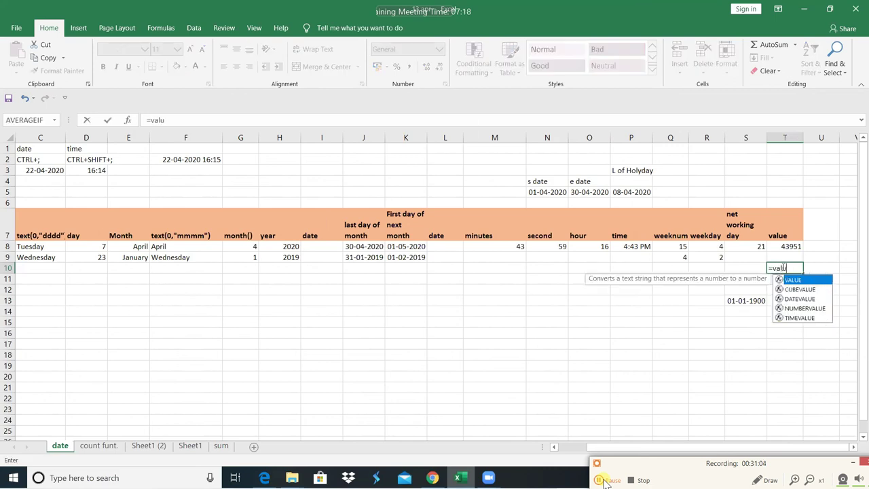
type("e(")
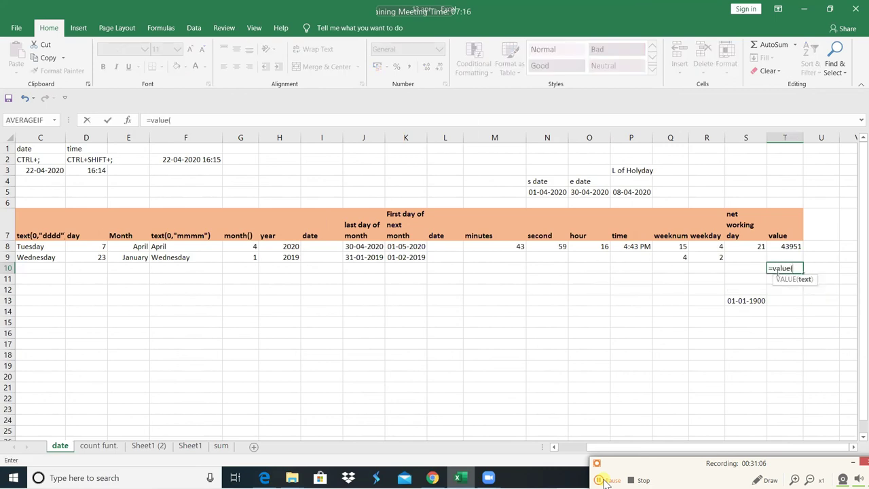
left_click(751, 302)
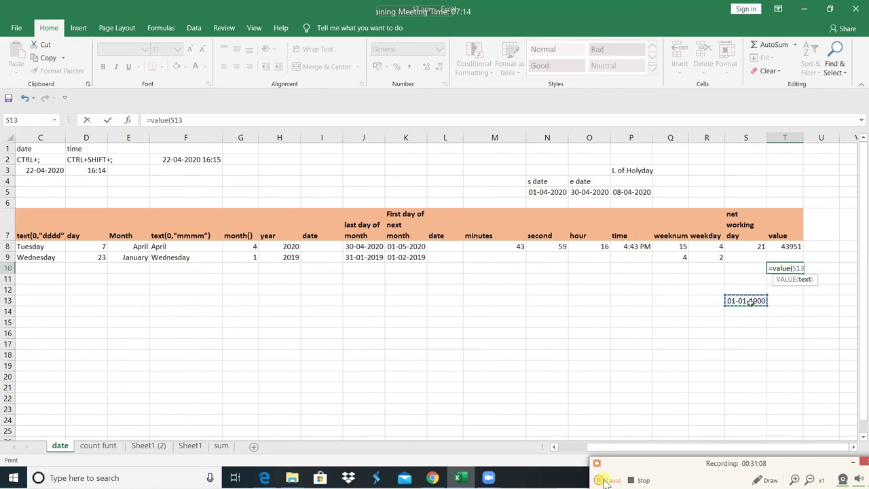
type(")")
key("Return")
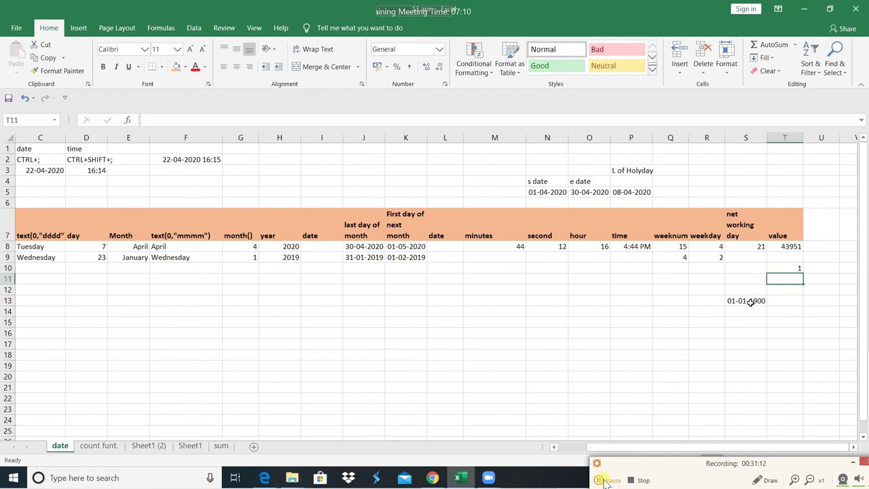
left_click(788, 268)
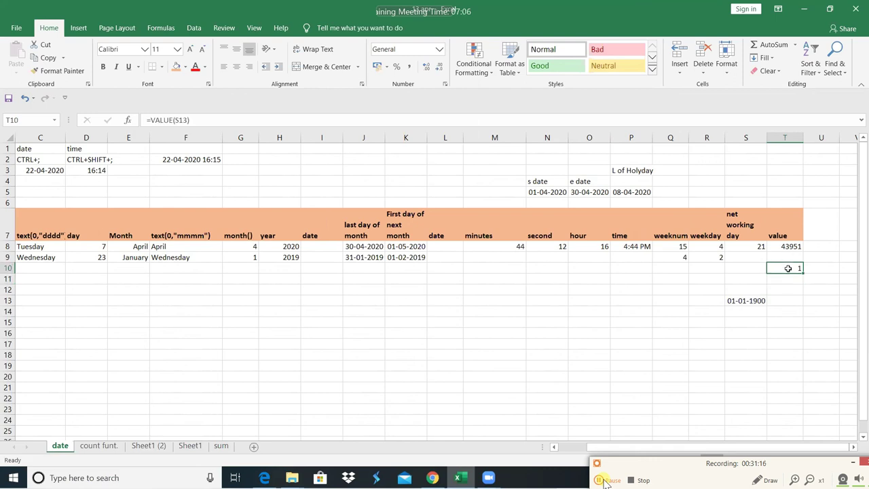
Change S13's year from 1900 to 900 so T10 shows #VALUE!
double_click(755, 300)
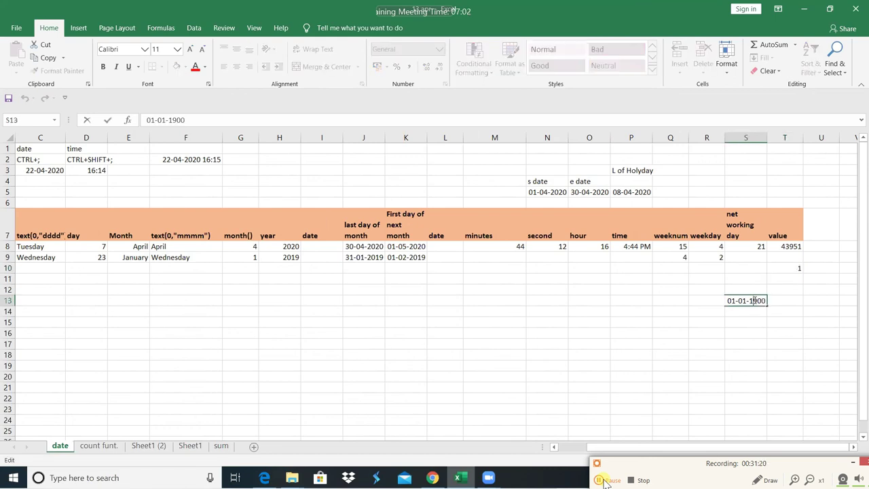
key("BackSpace")
key("Return")
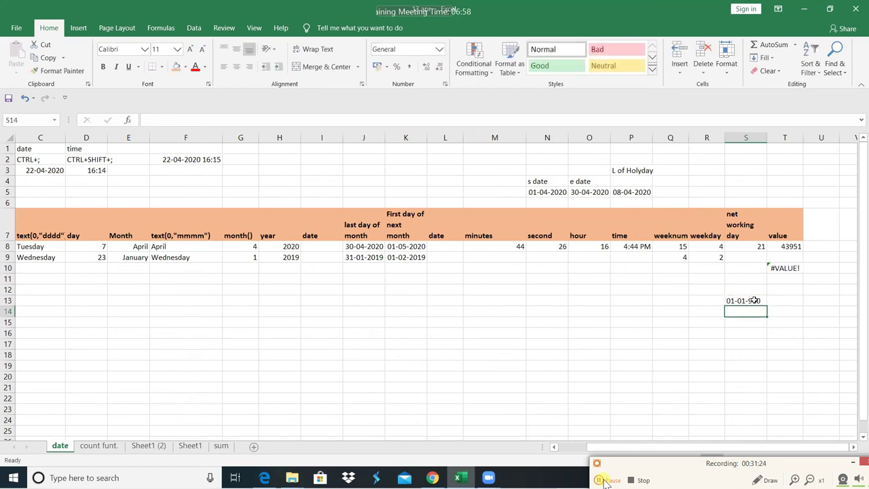
Remove the leading 0 from the day in S13's date
left_click(754, 300)
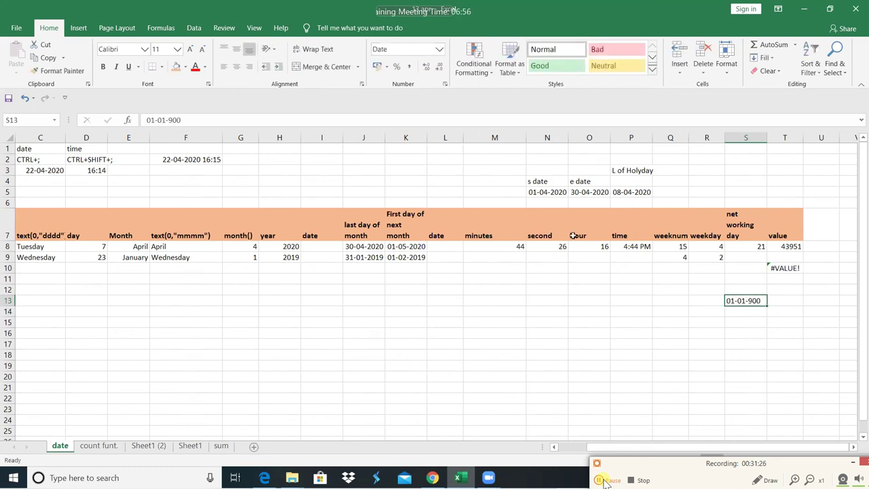
left_click(168, 119)
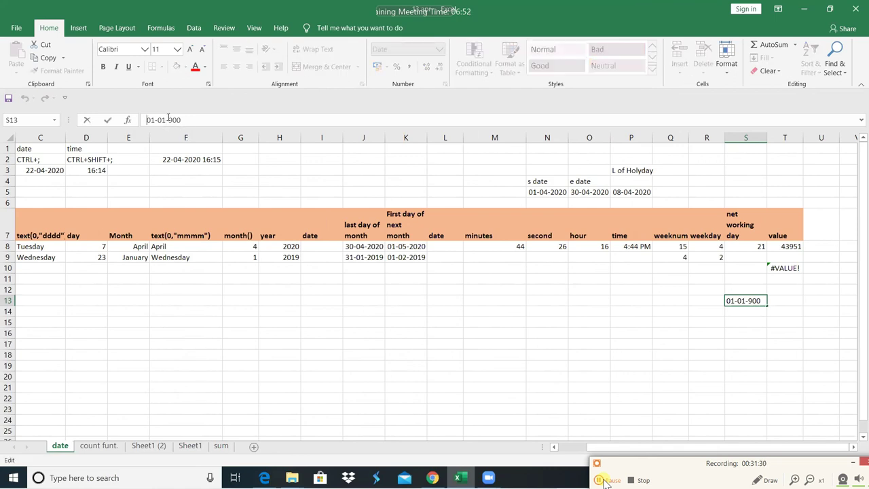
key("Delete")
key("Return")
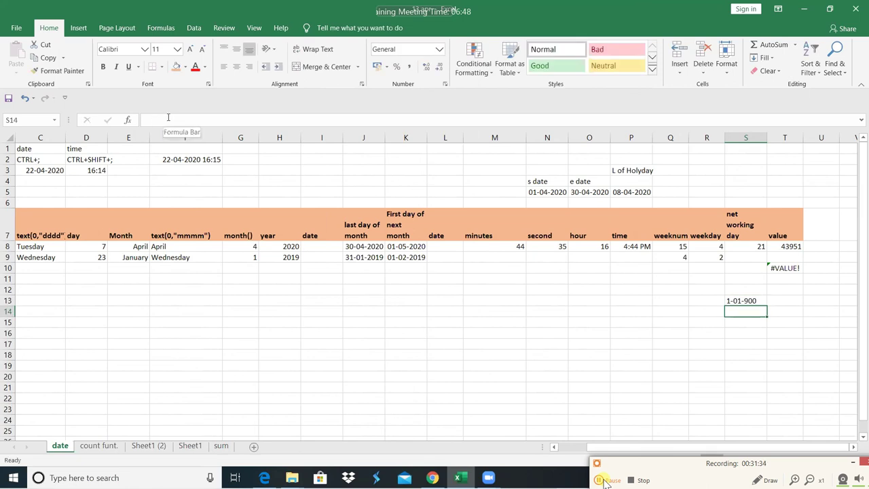
Change S13's year to 1800 so the entry reads 1-01-1800
key("Up")
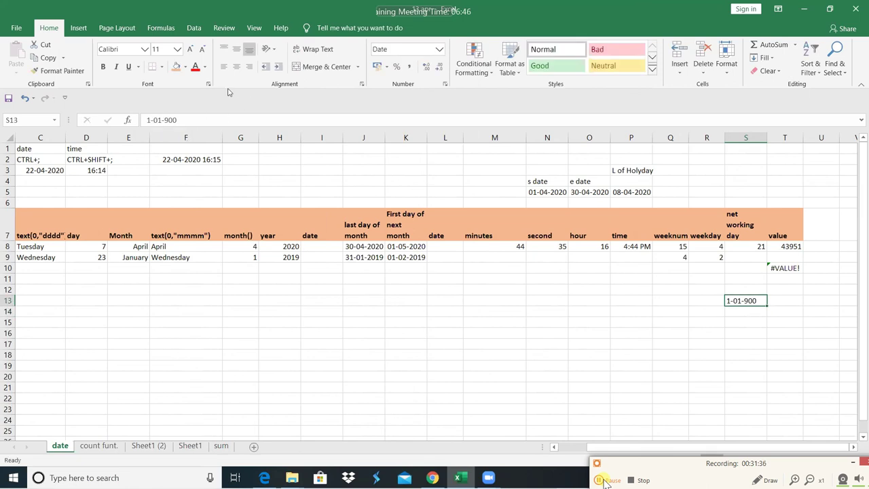
left_click(204, 121)
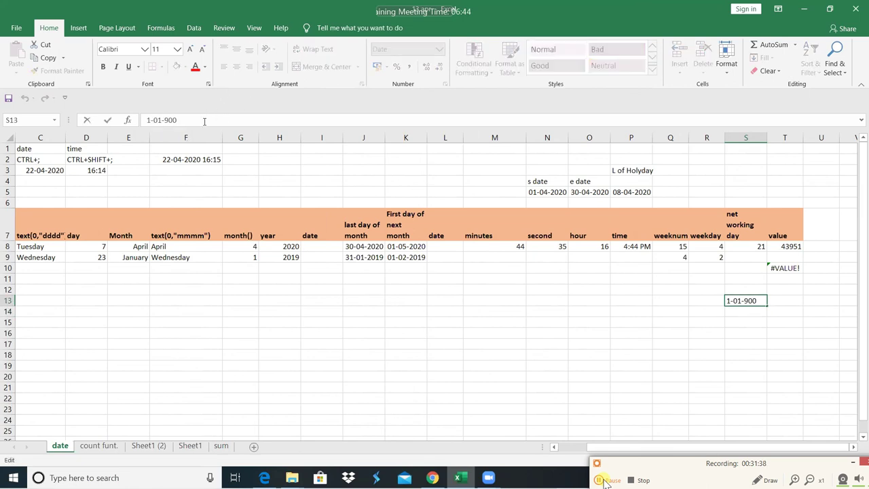
key("BackSpace")
key("BackSpace")
key("BackSpace")
type("1800")
key("Return")
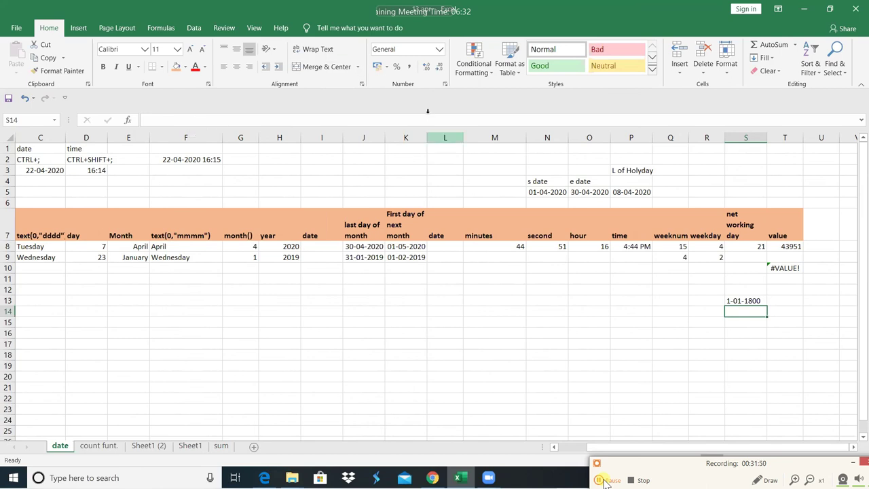
Compare T10's #VALUE! result with T8's formula and the S13 date
left_click(784, 268)
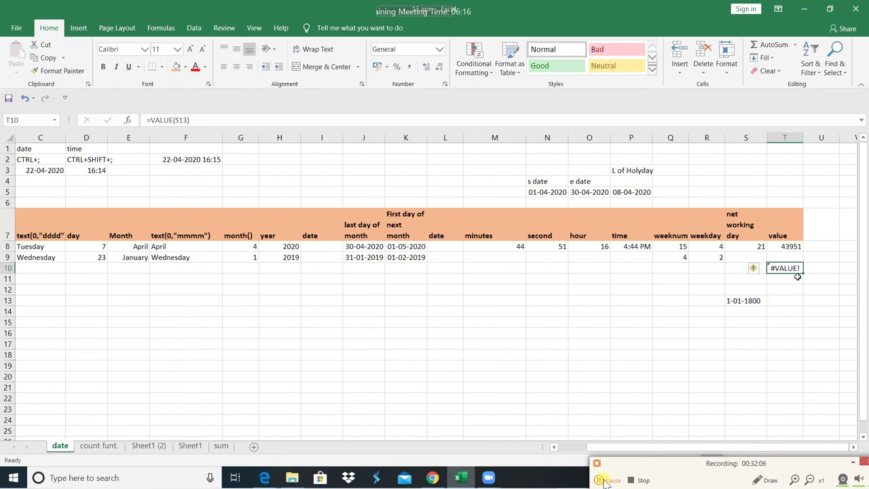
left_click(784, 246)
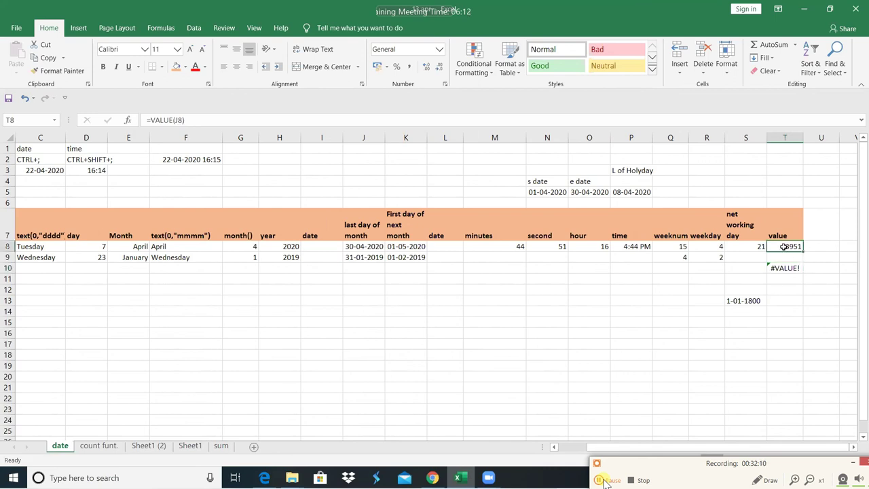
left_click(754, 299)
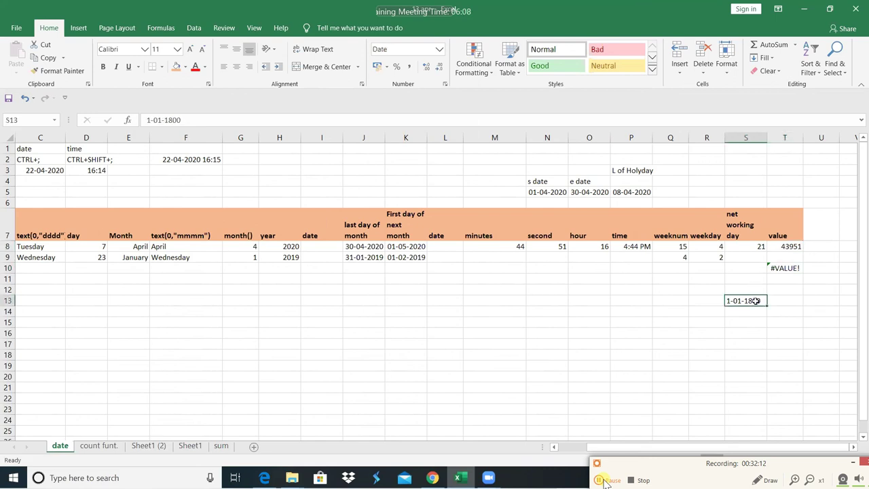
Change S13's year from 1800 back to 1900
left_click(172, 120)
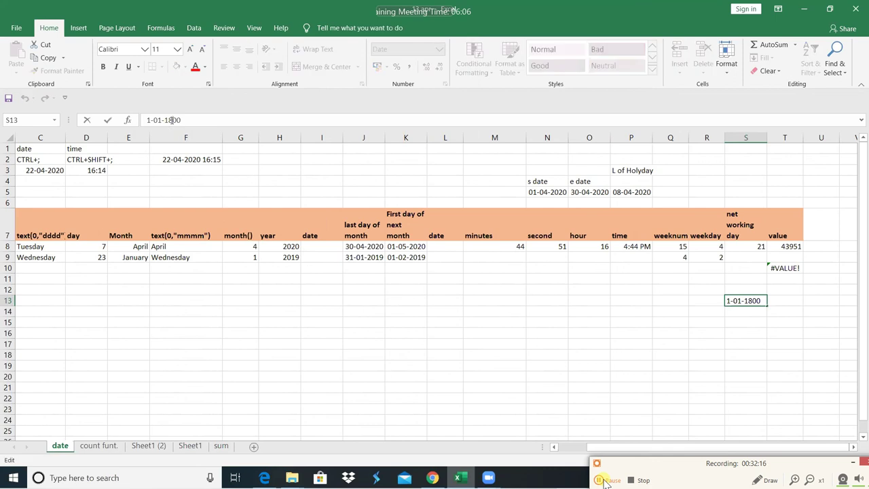
key("BackSpace")
type("9")
key("Return")
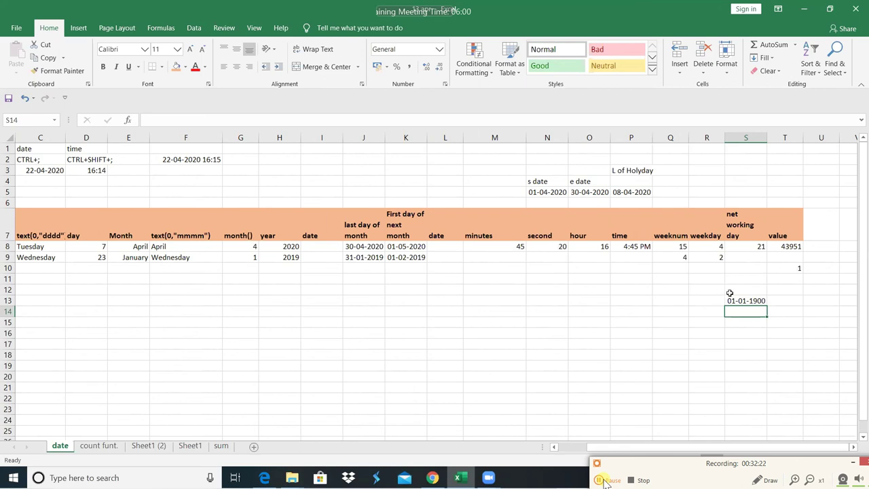
Change S13's month to 02, giving 01-02-1900 and a T10 result of 32
left_click(746, 299)
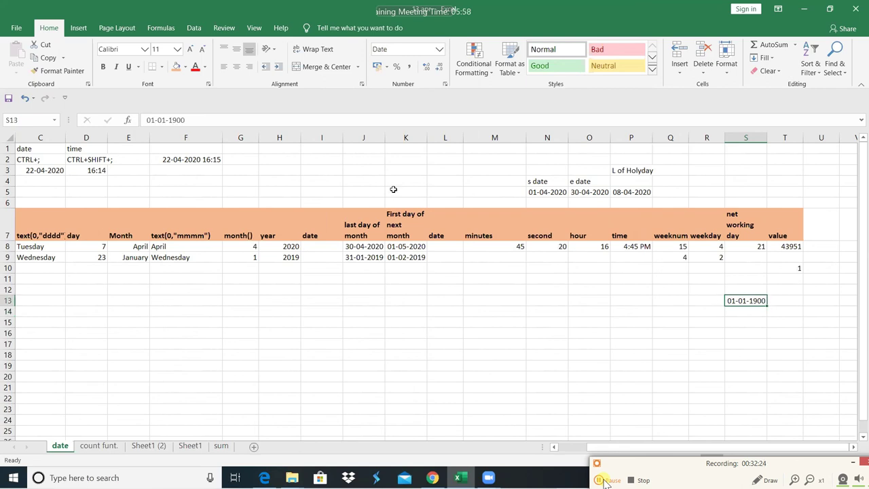
left_click(164, 119)
key("BackSpace")
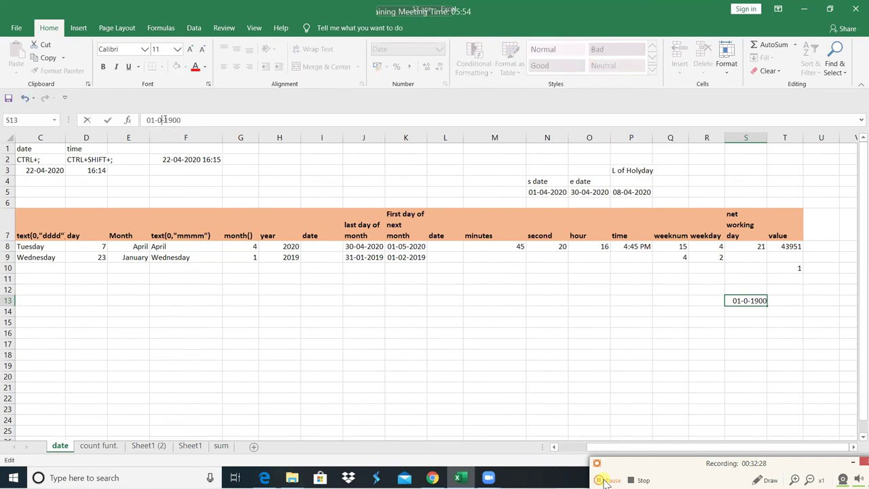
type("2")
key("Return")
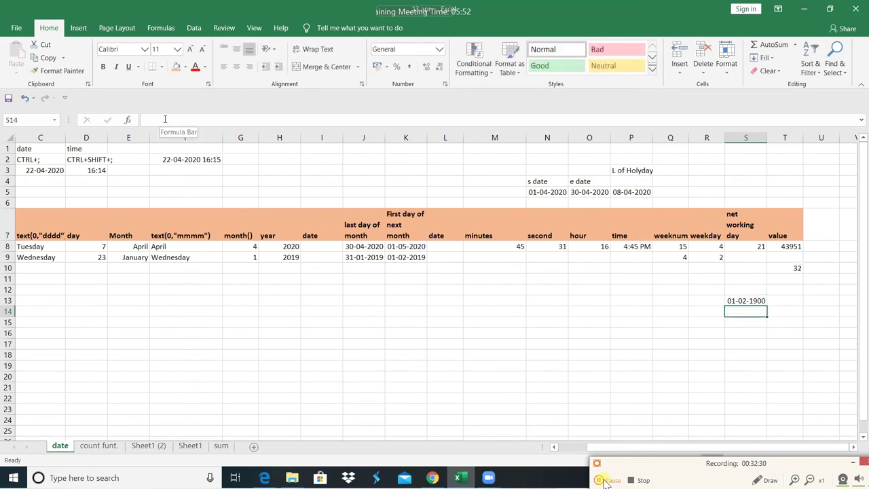